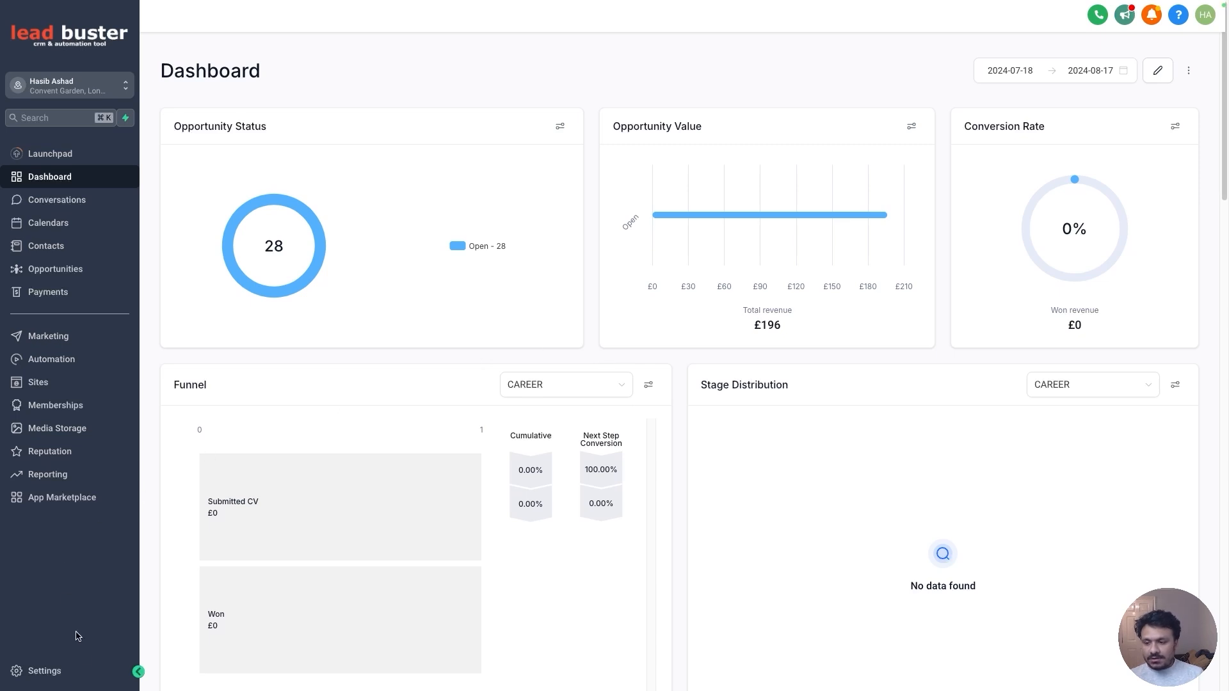
Open the calendar settings page that lists the existing calendars.
{"action": "left_click", "coordinate": [39, 670]}
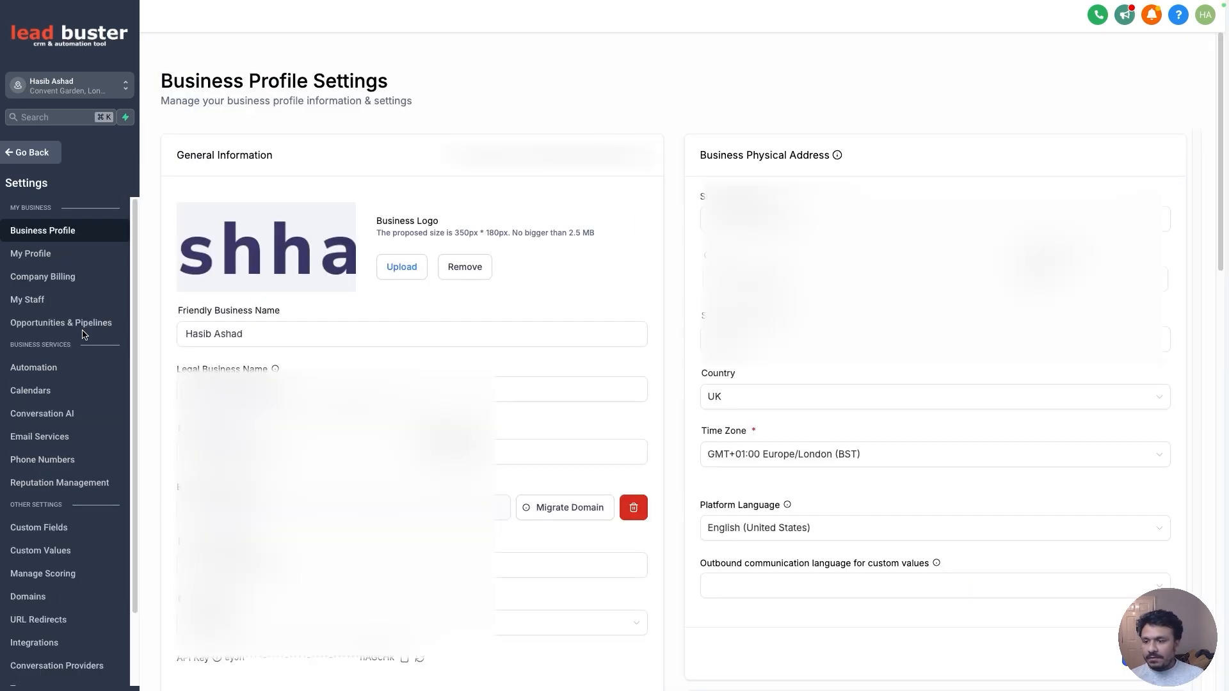
{"action": "left_click", "coordinate": [42, 396]}
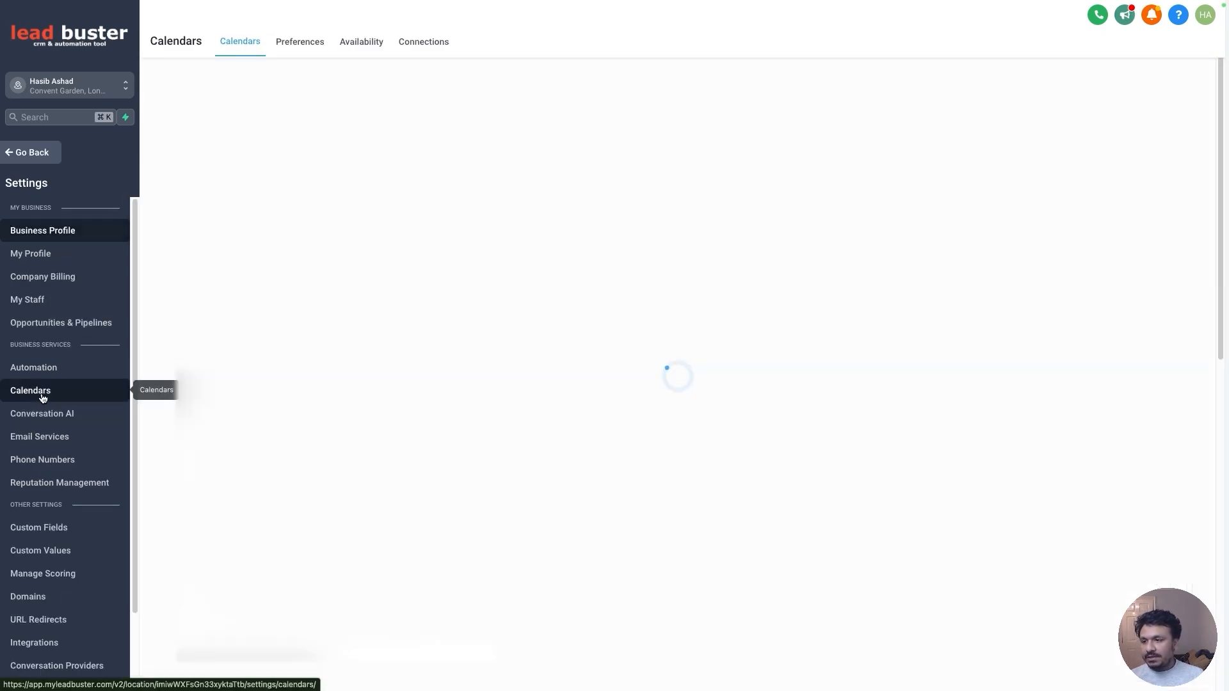
{"action": "left_click", "coordinate": [32, 158]}
{"action": "left_click", "coordinate": [43, 225]}
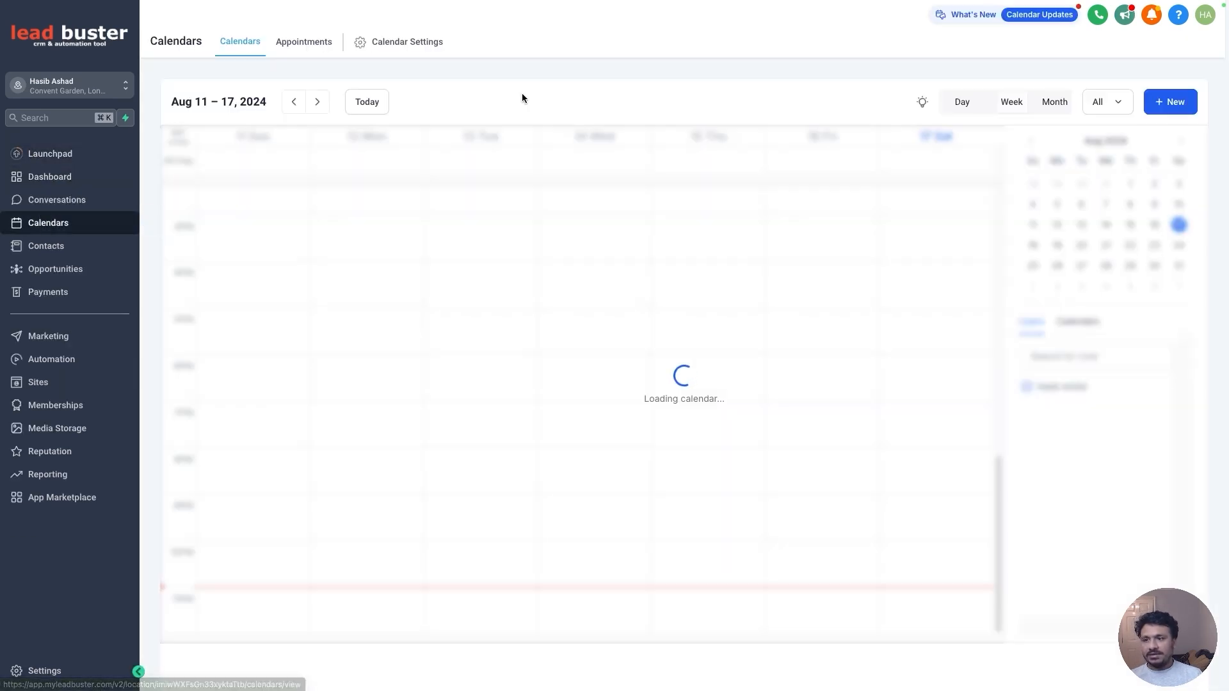
{"action": "left_click", "coordinate": [383, 57]}
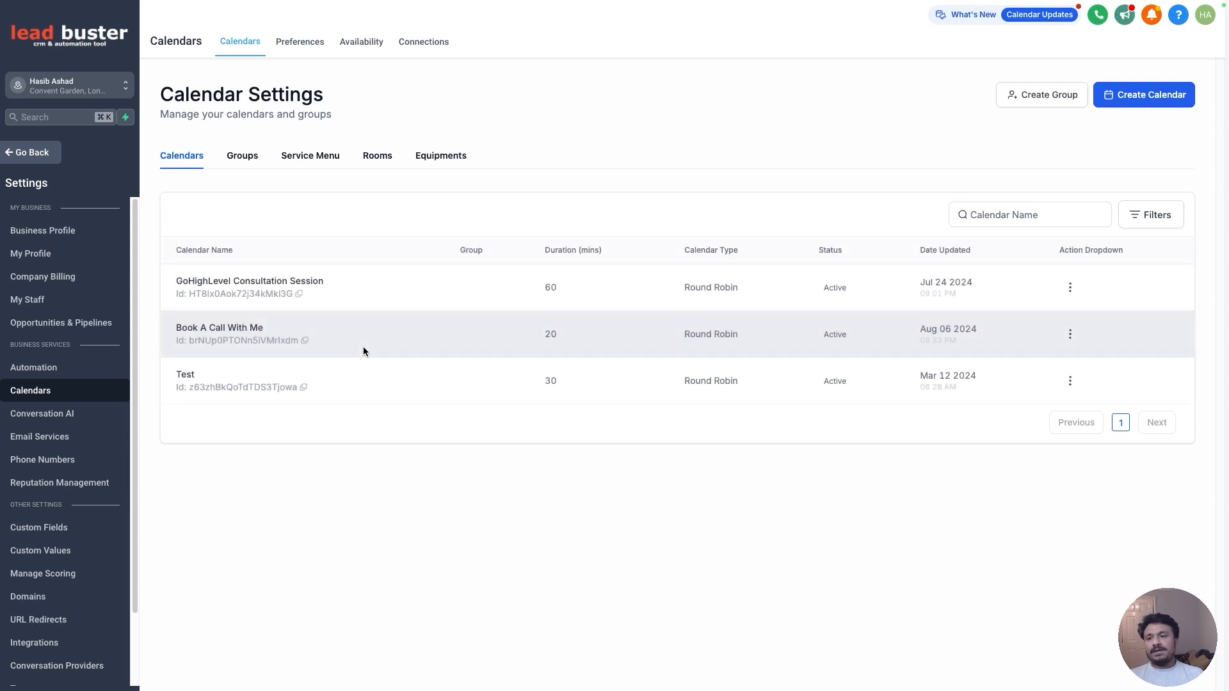
Delete the Test calendar and confirm its removal.
{"action": "left_click", "coordinate": [1070, 381]}
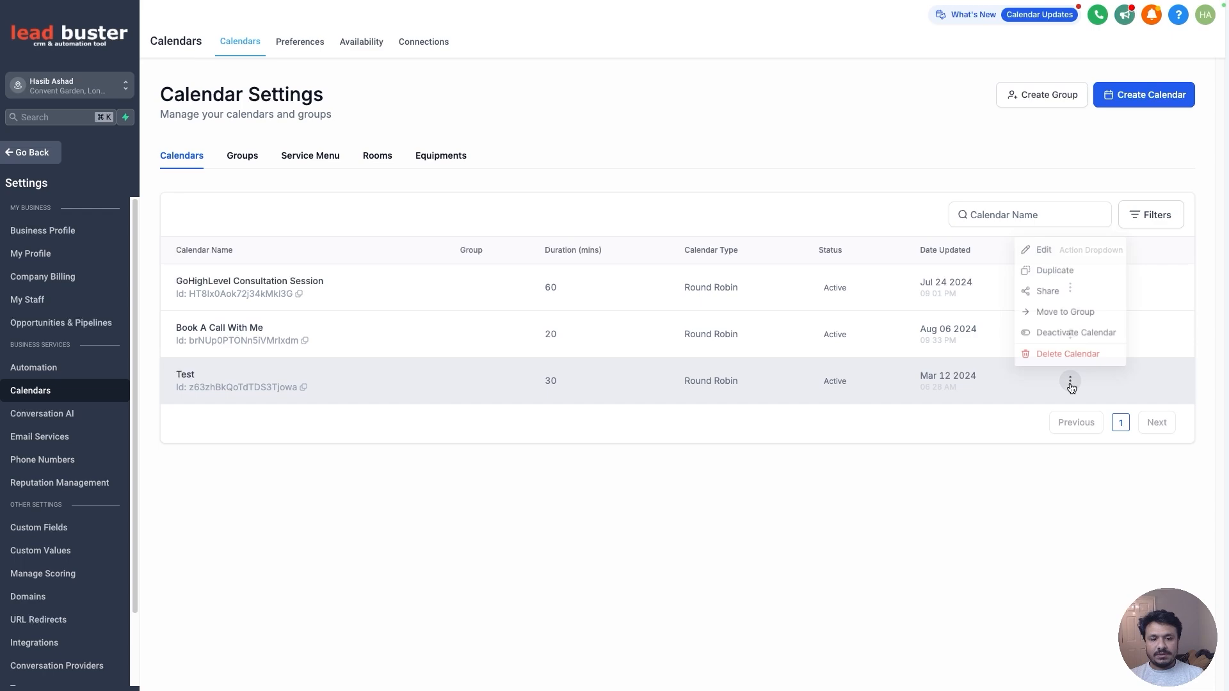
{"action": "left_click", "coordinate": [1030, 352]}
{"action": "left_click", "coordinate": [813, 421]}
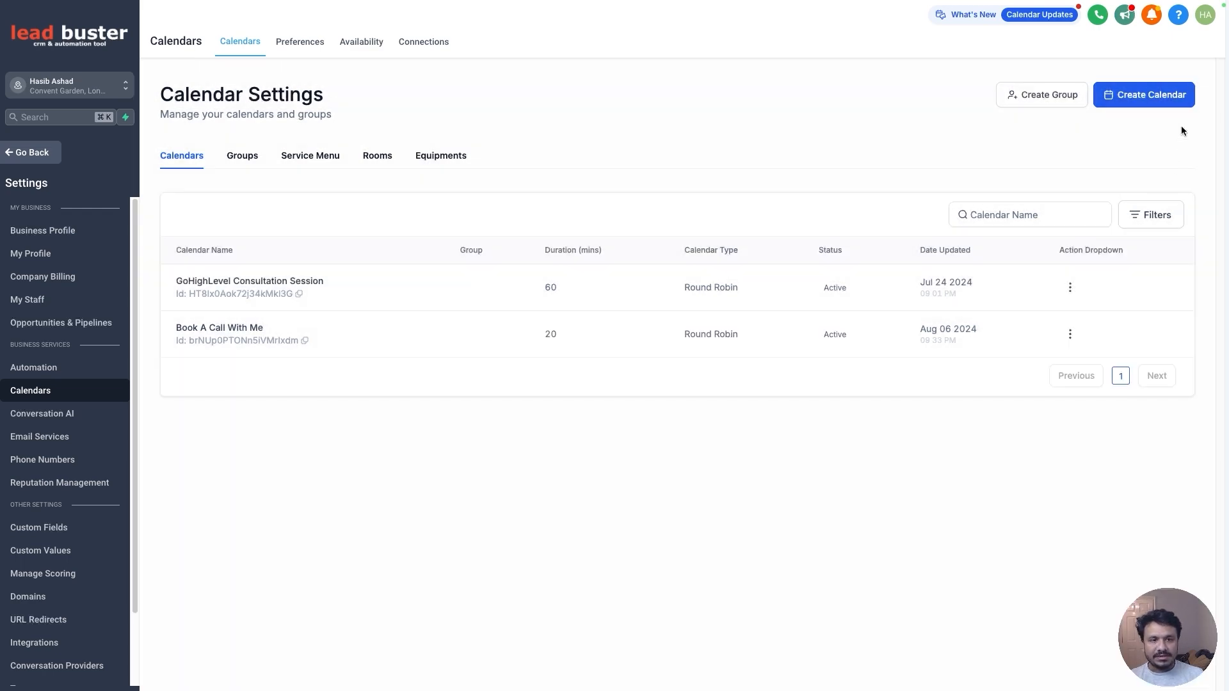
Create a Round Robin calendar named "Book An Appointment With" followed by the host's first name.
{"action": "left_click", "coordinate": [1143, 102]}
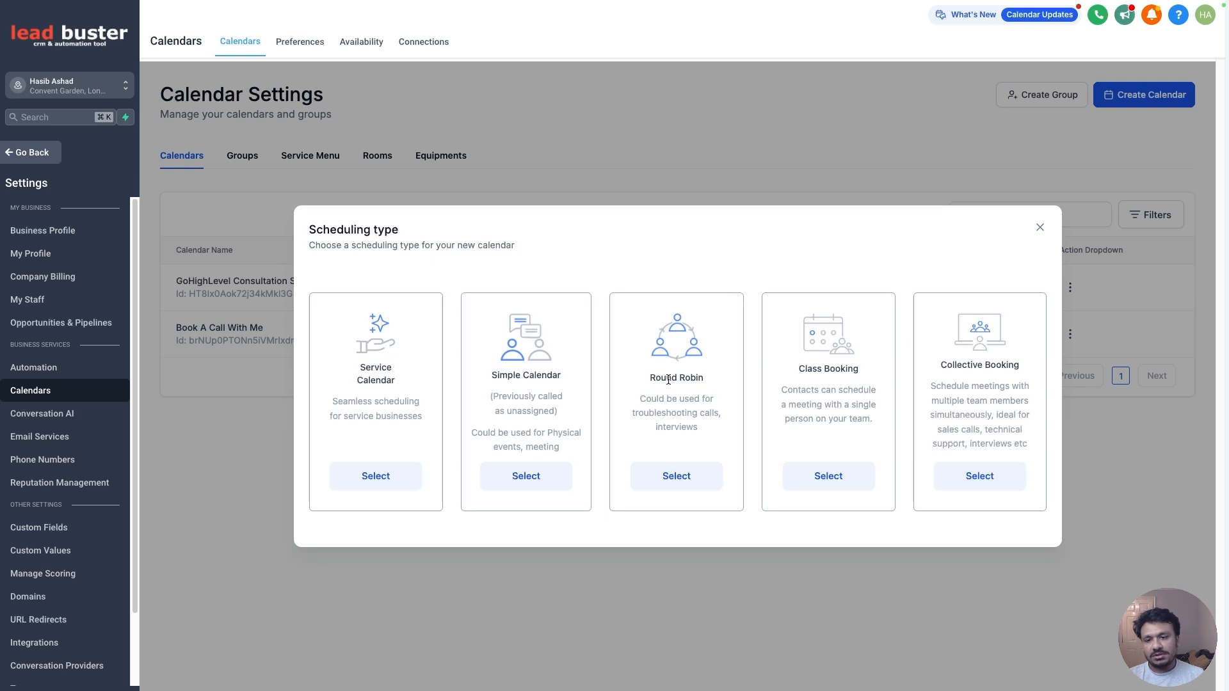
{"action": "left_click", "coordinate": [669, 475]}
{"action": "left_click", "coordinate": [539, 158]}
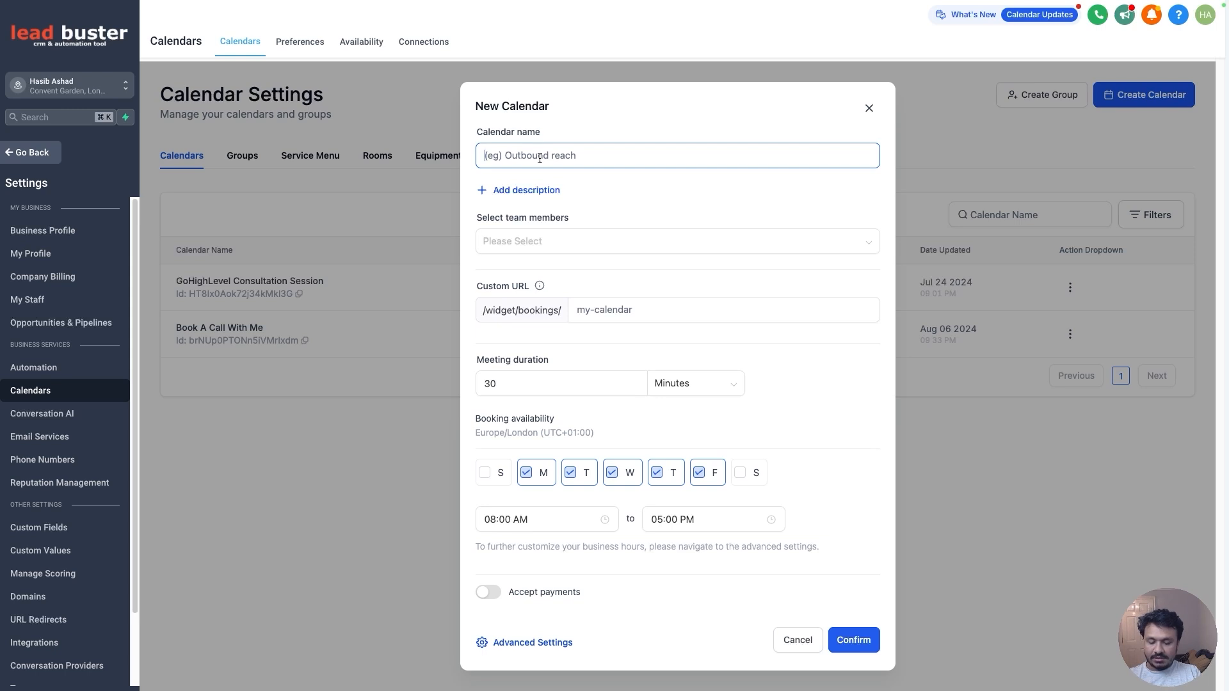
{"action": "type", "text": "Book An Appoint"}
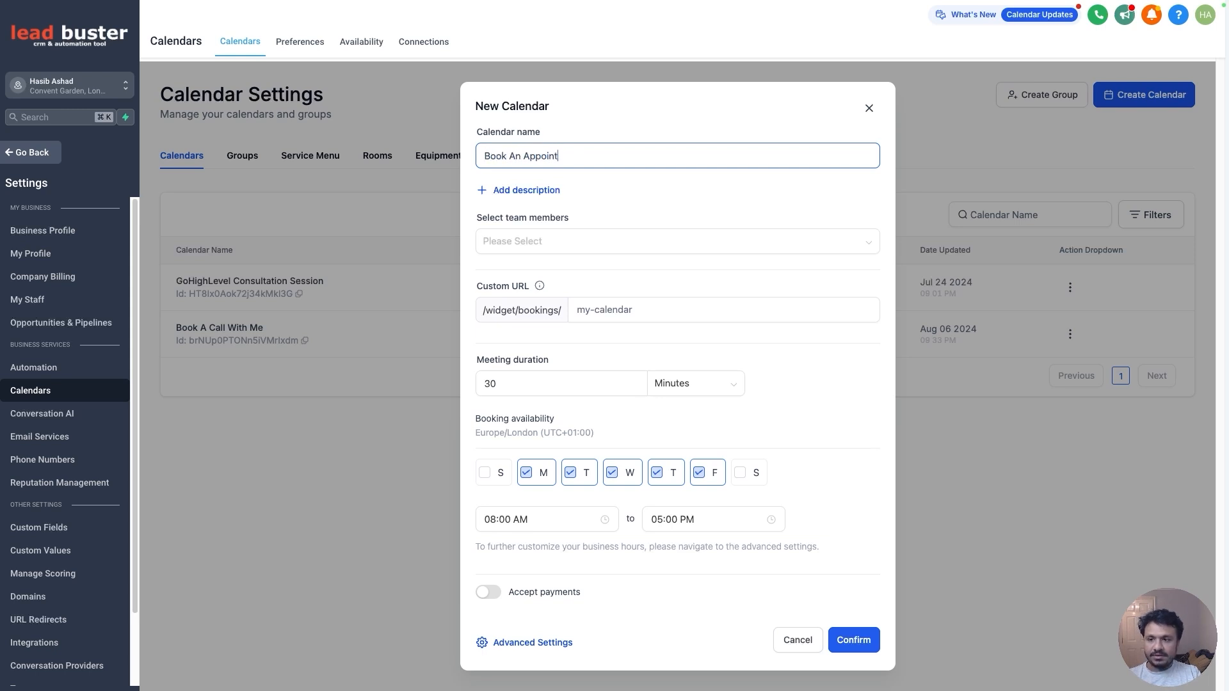
{"action": "type", "text": "ment W"}
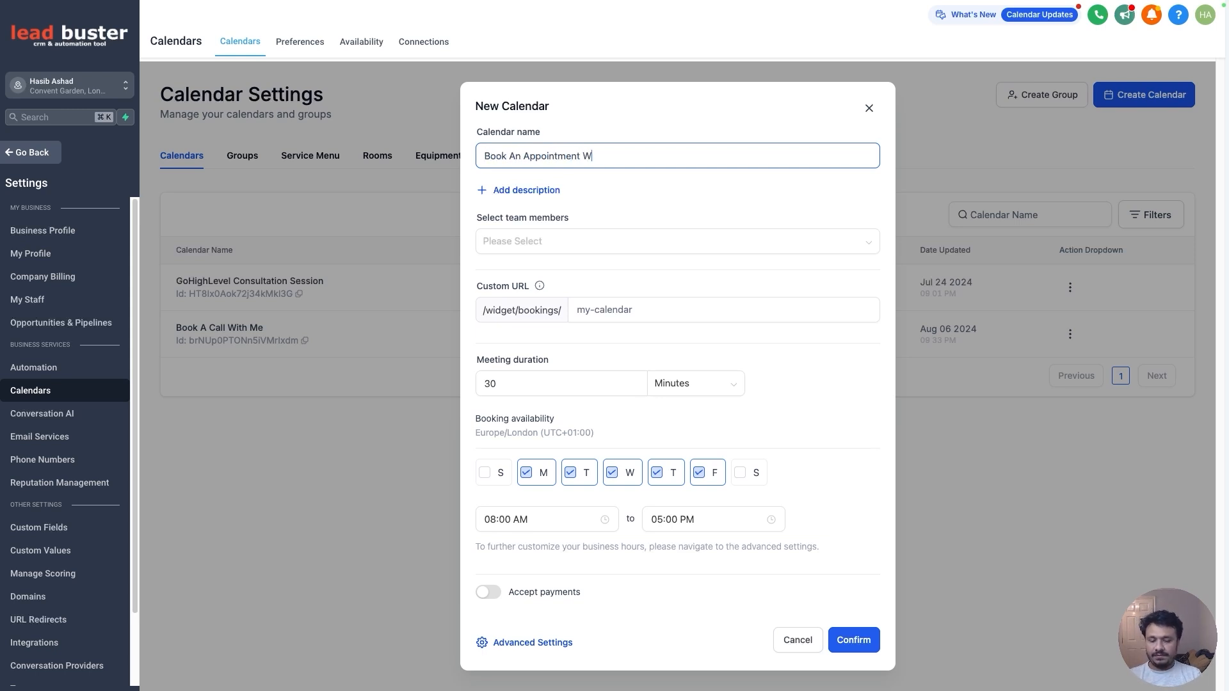
{"action": "type", "text": "ith Hasib"}
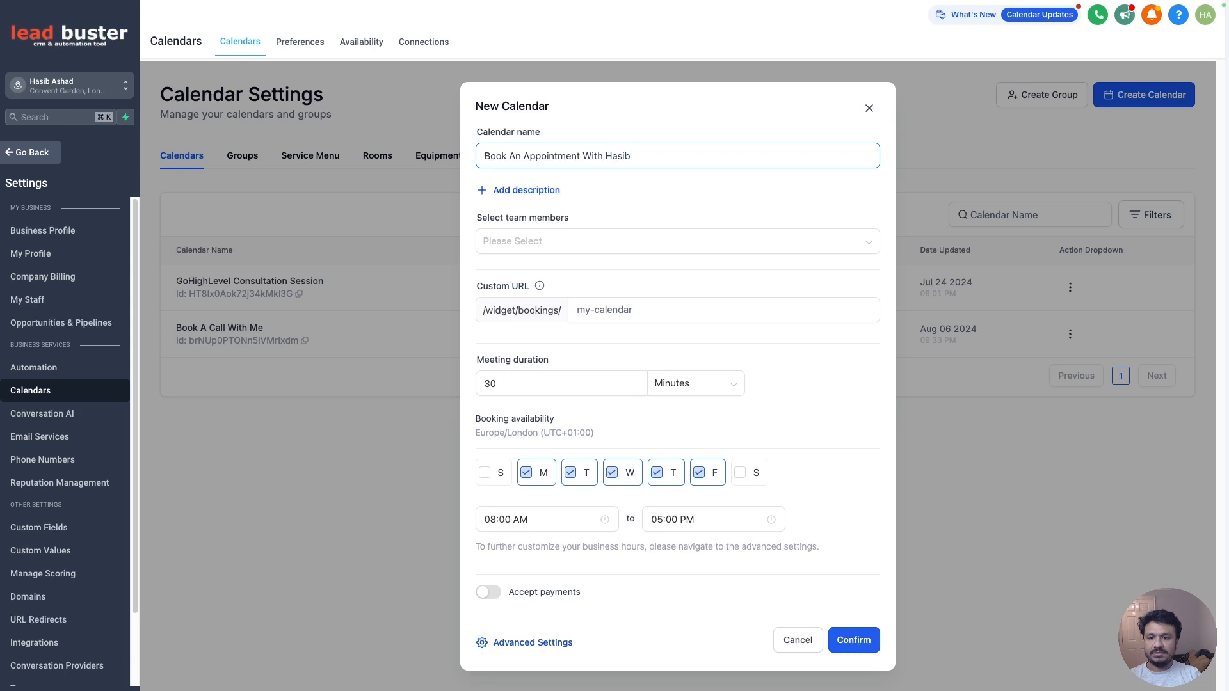
Assign the account owner as the new calendar's team member.
{"action": "left_click", "coordinate": [555, 246]}
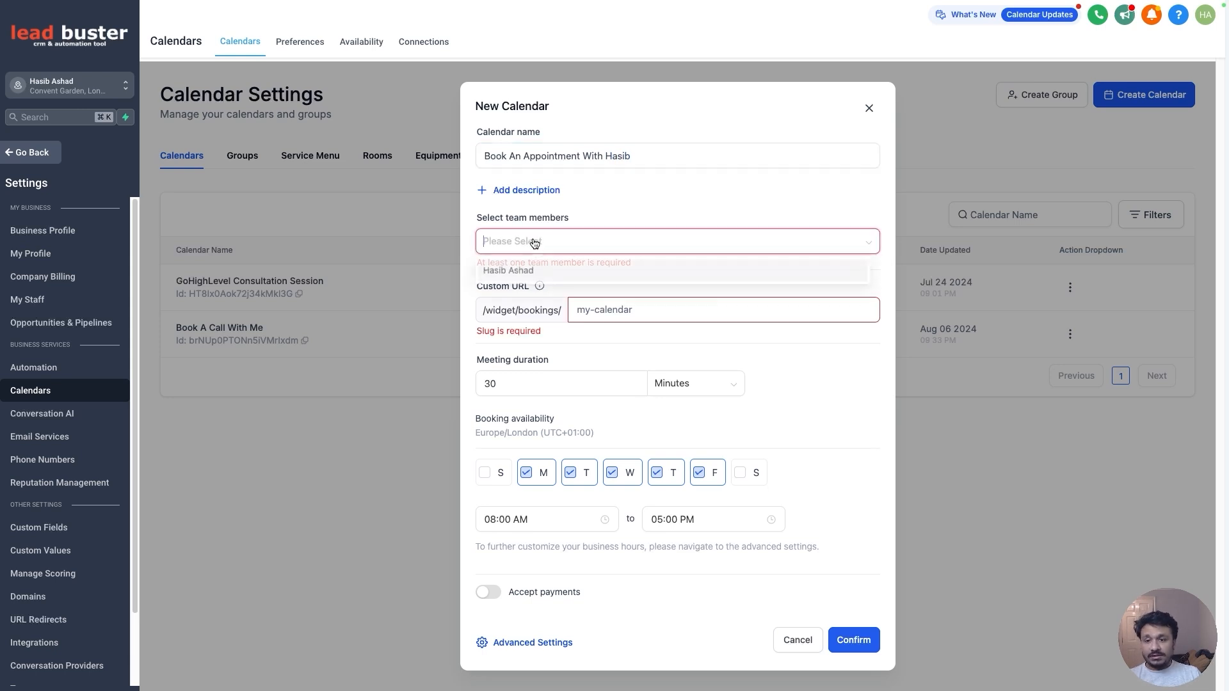
{"action": "left_click", "coordinate": [608, 211]}
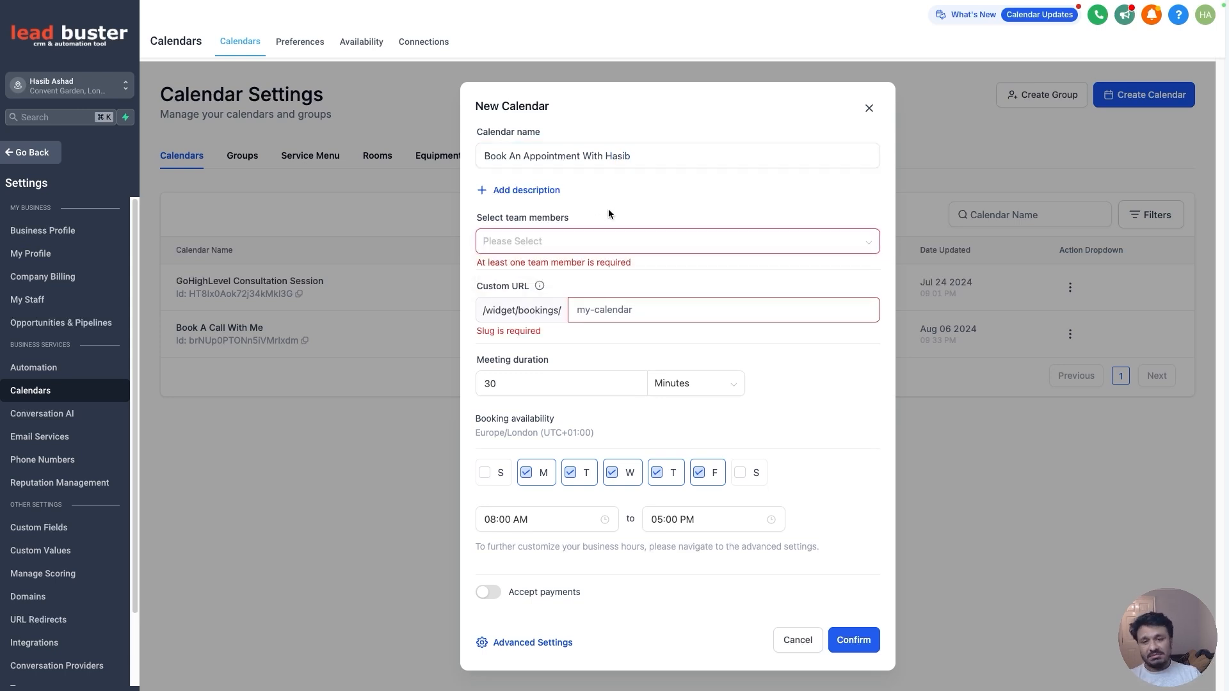
{"action": "left_click", "coordinate": [609, 241]}
{"action": "left_click", "coordinate": [585, 272]}
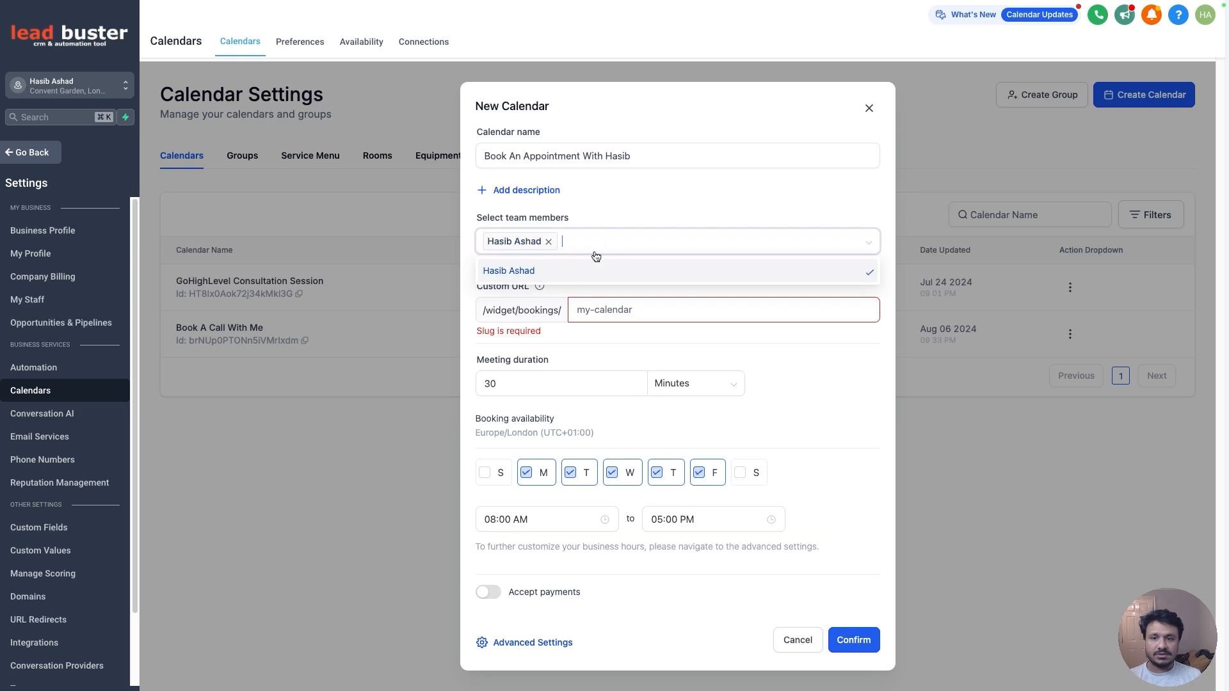
{"action": "left_click", "coordinate": [608, 216]}
Set the custom URL slug to "book-an-appointment-with-" plus the host's first name and open the calendar's advanced settings.
{"action": "left_click", "coordinate": [594, 300]}
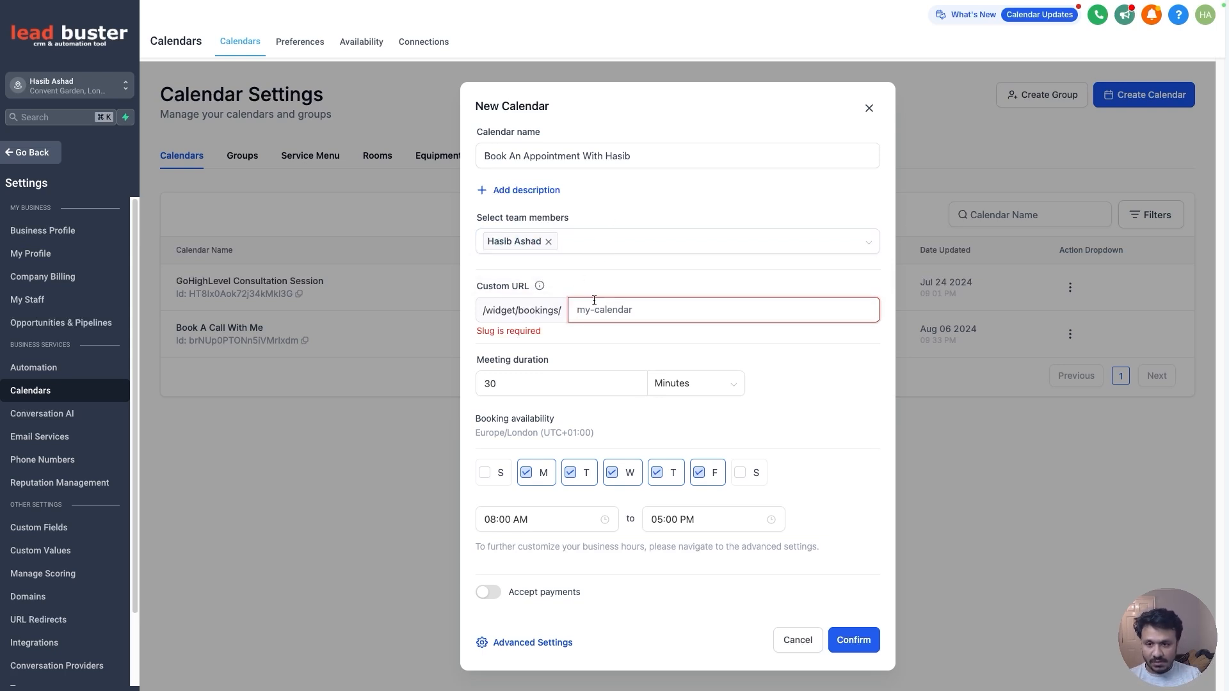
{"action": "type", "text": "book"}
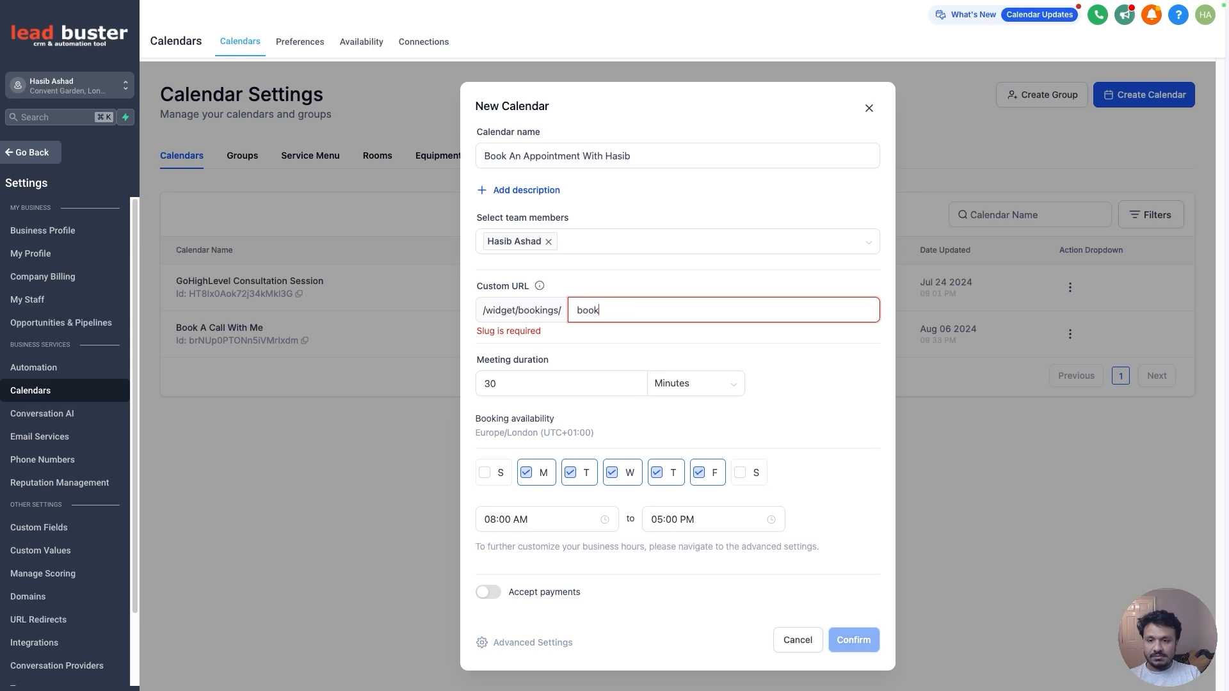
{"action": "type", "text": "-an-appointment-with-hasib"}
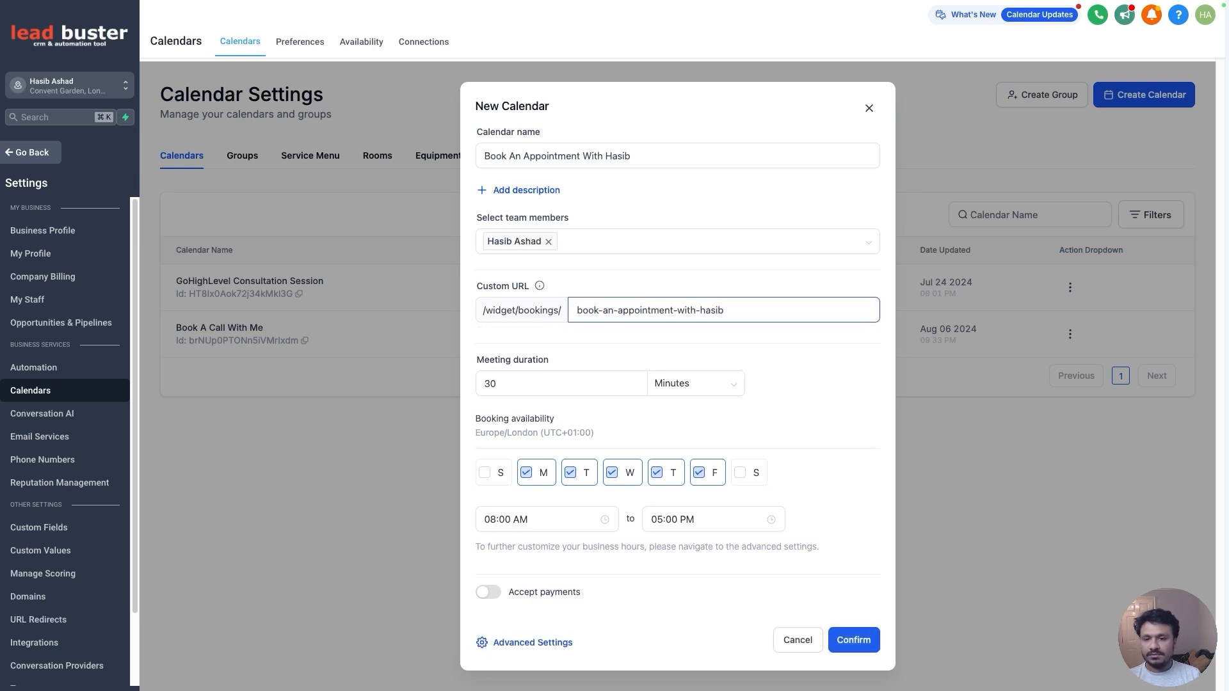
{"action": "left_click", "coordinate": [638, 342]}
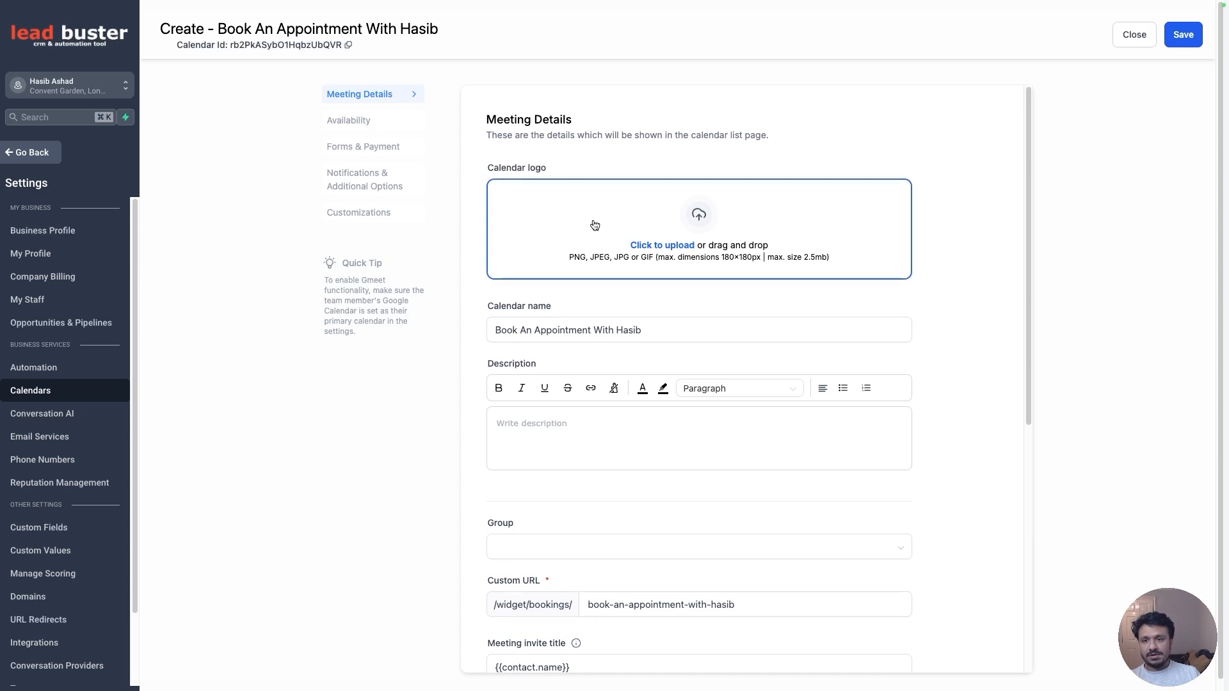
Upload the DUMMY image from the Downloads folder as the calendar logo.
{"action": "left_click", "coordinate": [637, 251]}
{"action": "scroll", "coordinate": [440, 216], "scroll_direction": "up", "scroll_amount": 1}
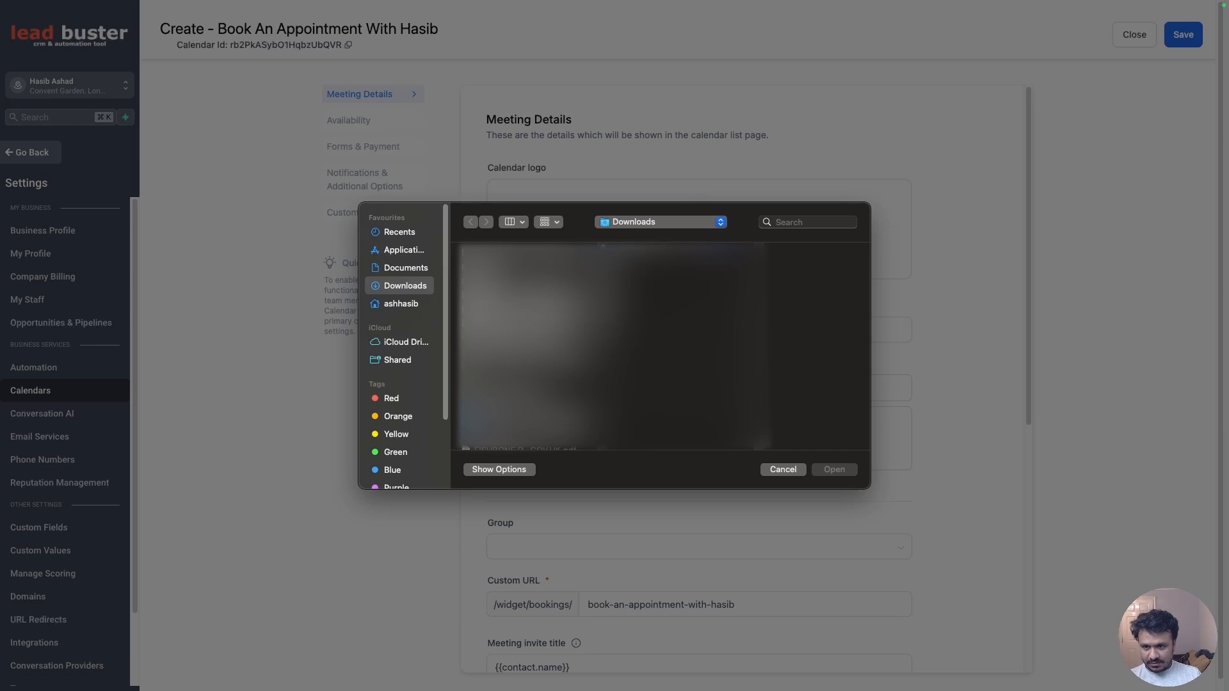
{"action": "double_click", "coordinate": [672, 278]}
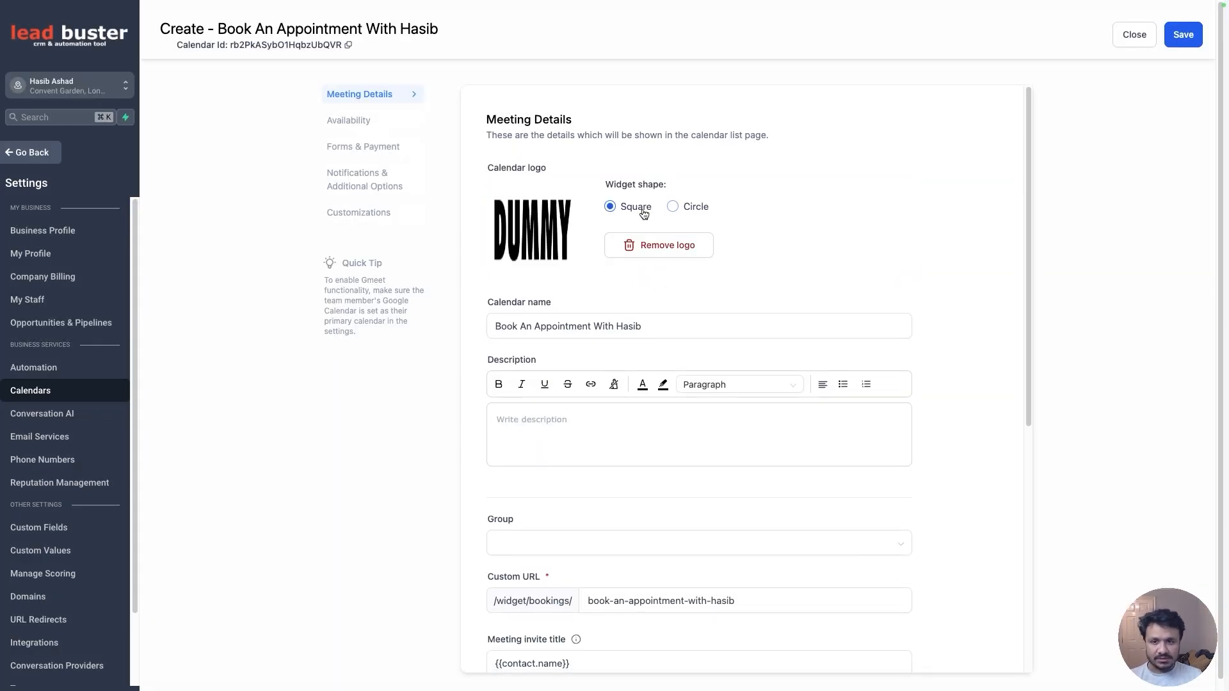
Enter the description "Hi there, I am excited to talk to you. Please select a date and time for our call.".
{"action": "left_click", "coordinate": [531, 421]}
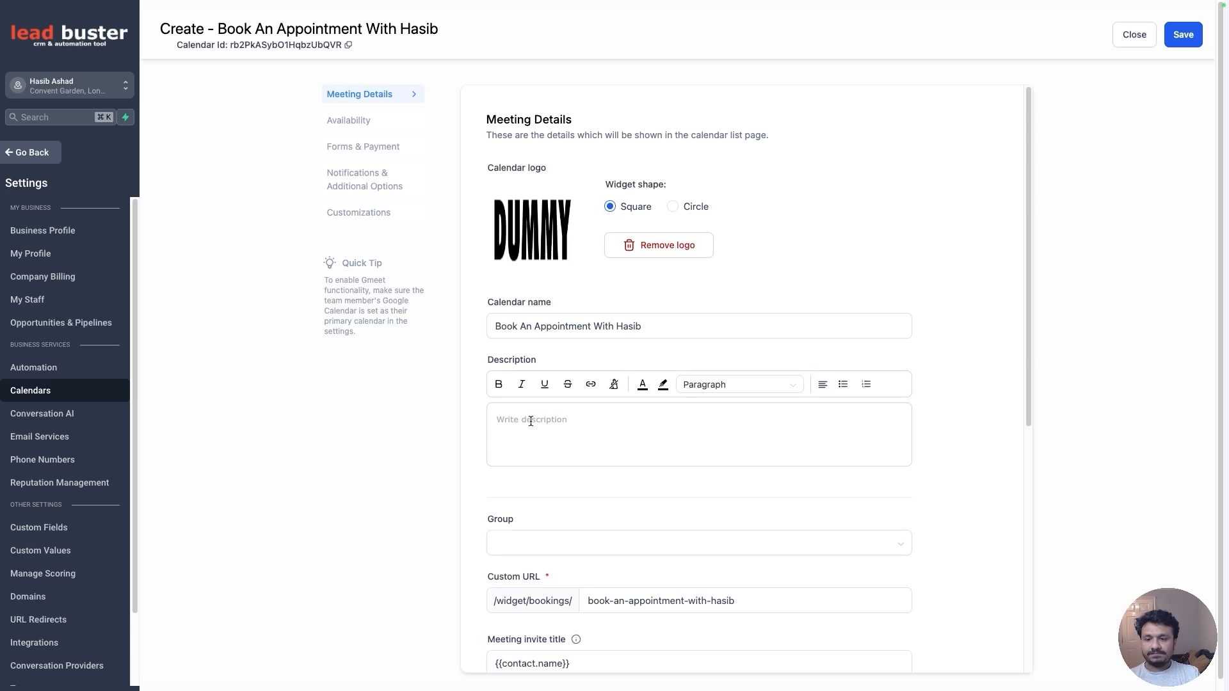
{"action": "type", "text": "Hi there, I am excited to talk to you"}
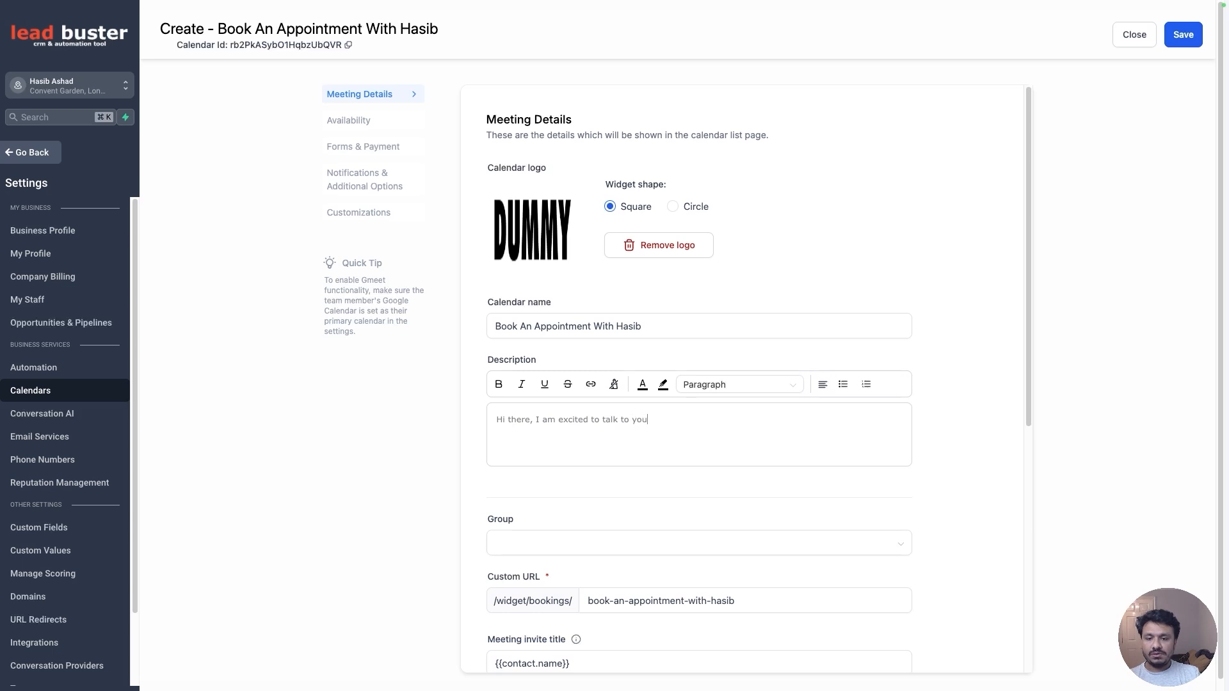
{"action": "type", "text": ". Please select a date and "}
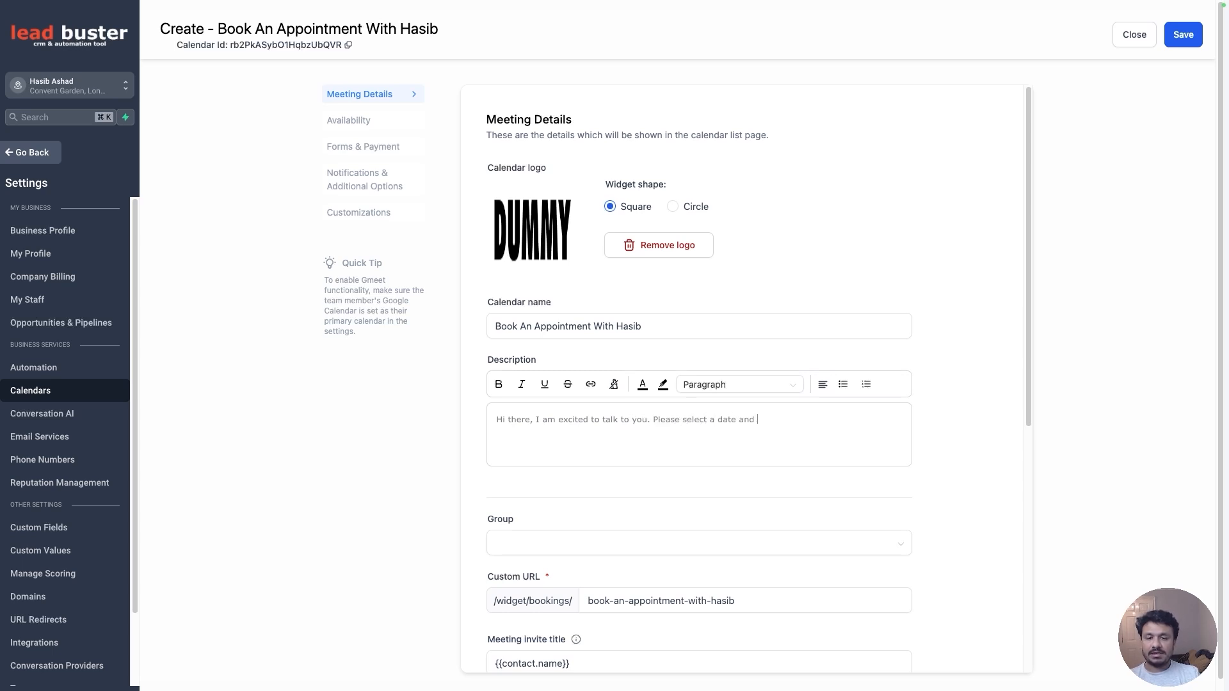
{"action": "type", "text": "time so or our call."}
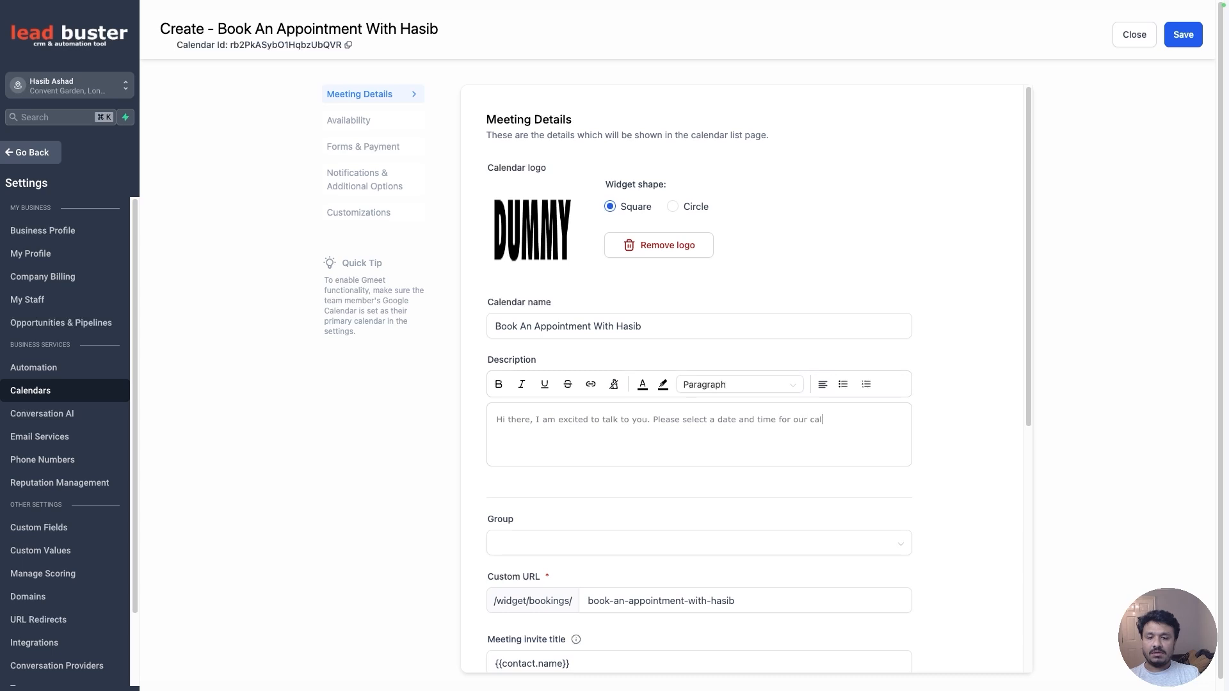
Examine the meeting details, including the group, custom URL, meeting invite title and appointment distribution.
{"action": "scroll", "coordinate": [573, 340], "scroll_direction": "down", "scroll_amount": 5}
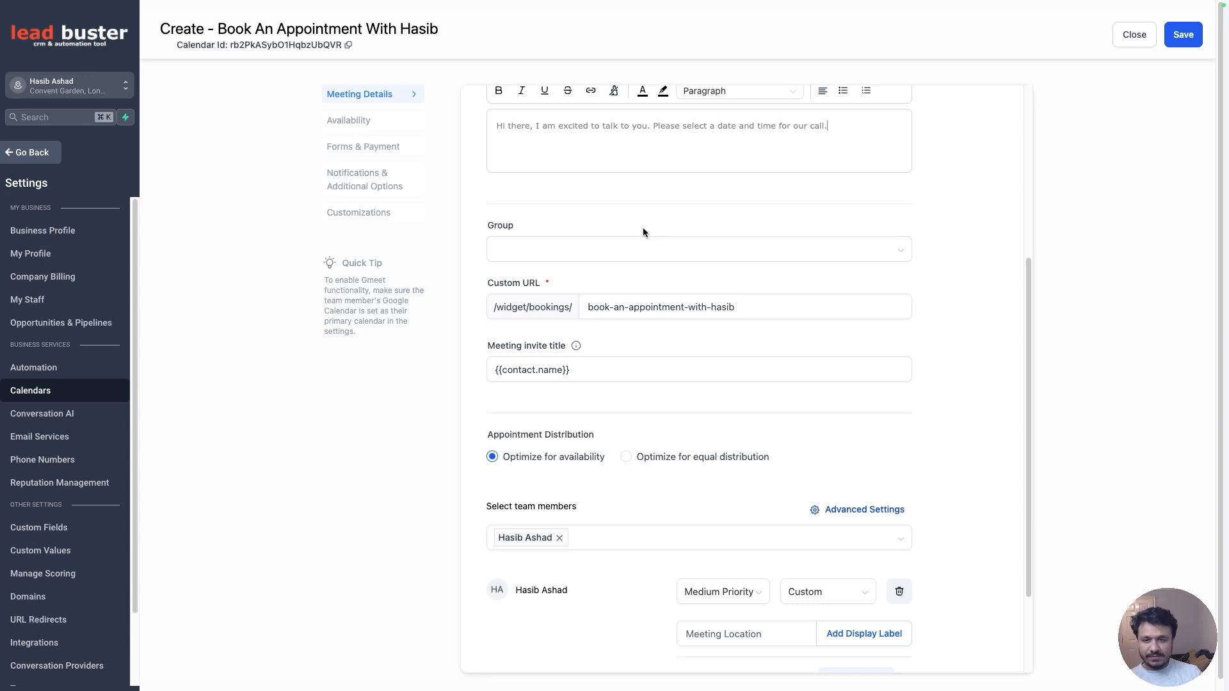
{"action": "left_click", "coordinate": [514, 362]}
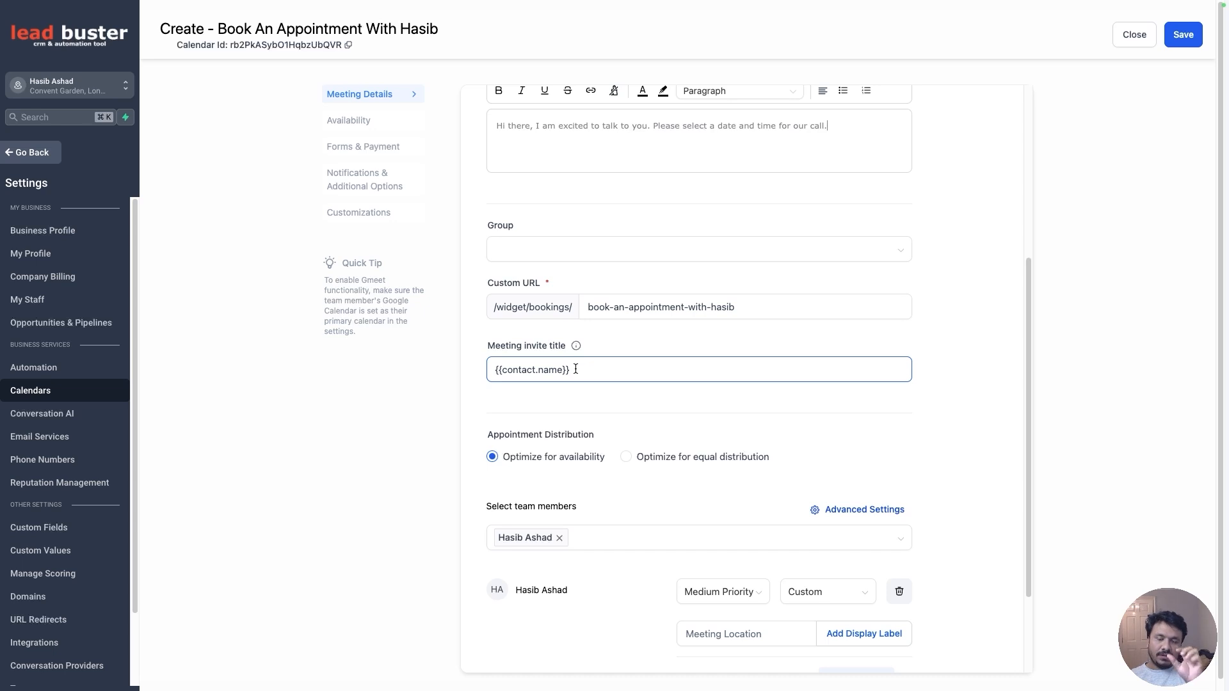
{"action": "scroll", "coordinate": [574, 370], "scroll_direction": "up", "scroll_amount": 1}
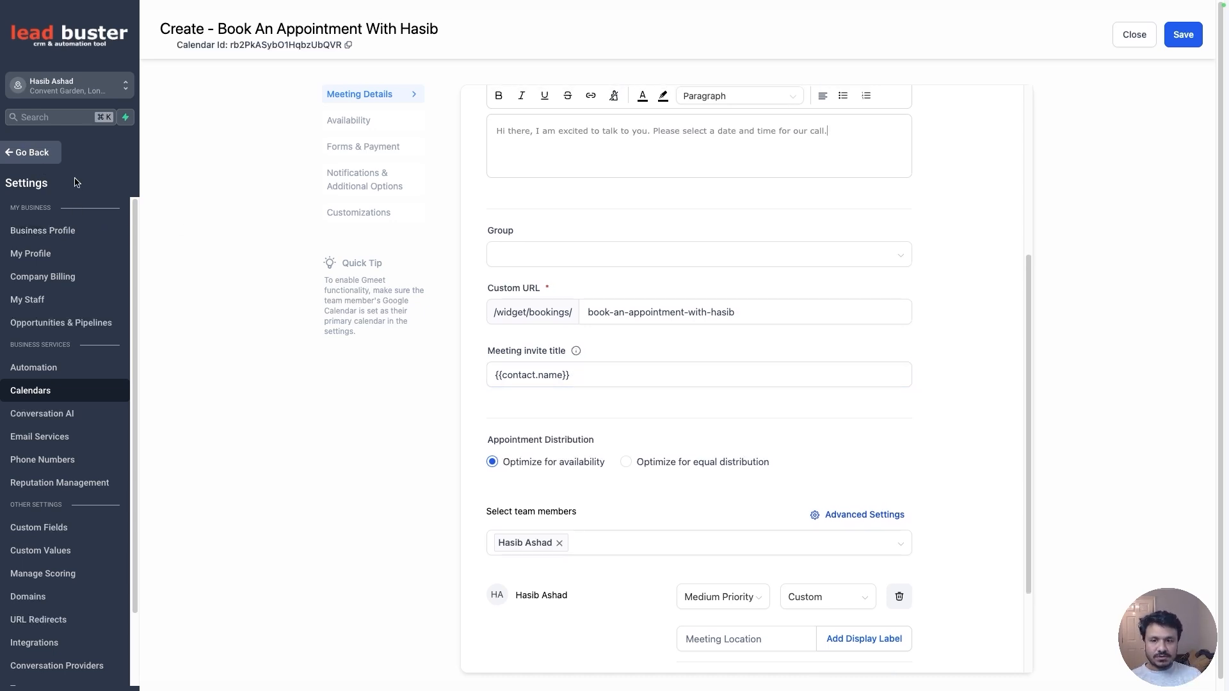
{"action": "left_click", "coordinate": [536, 386]}
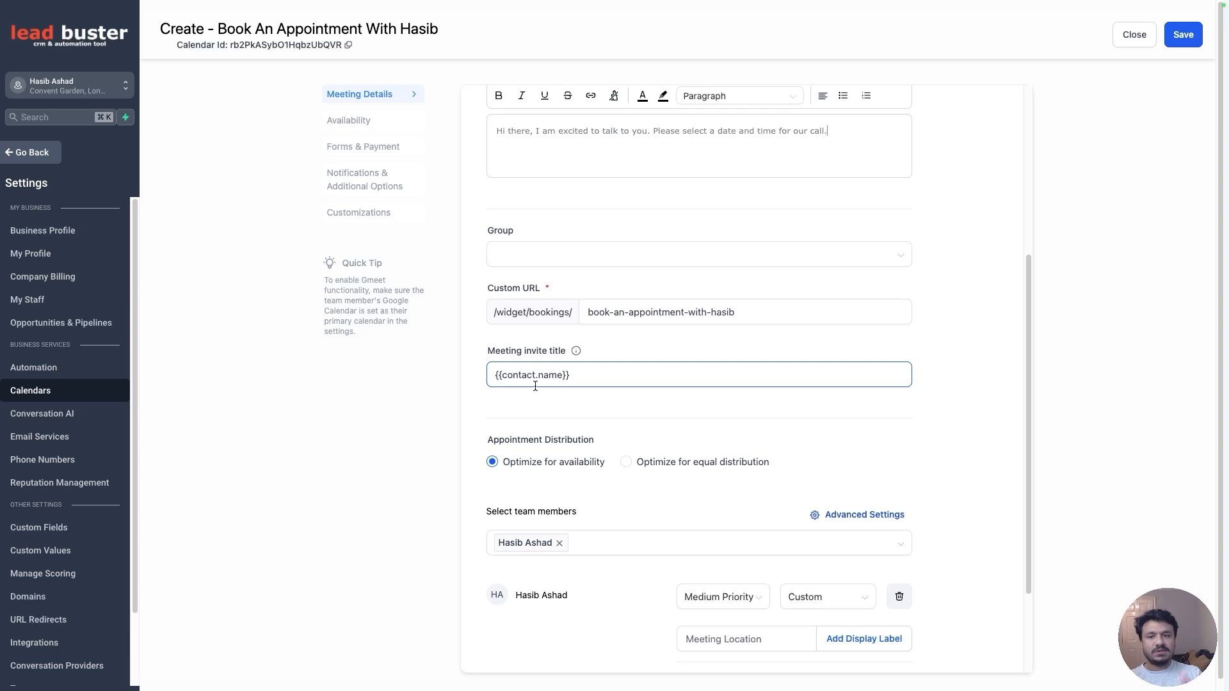
{"action": "scroll", "coordinate": [535, 386], "scroll_direction": "up", "scroll_amount": 5}
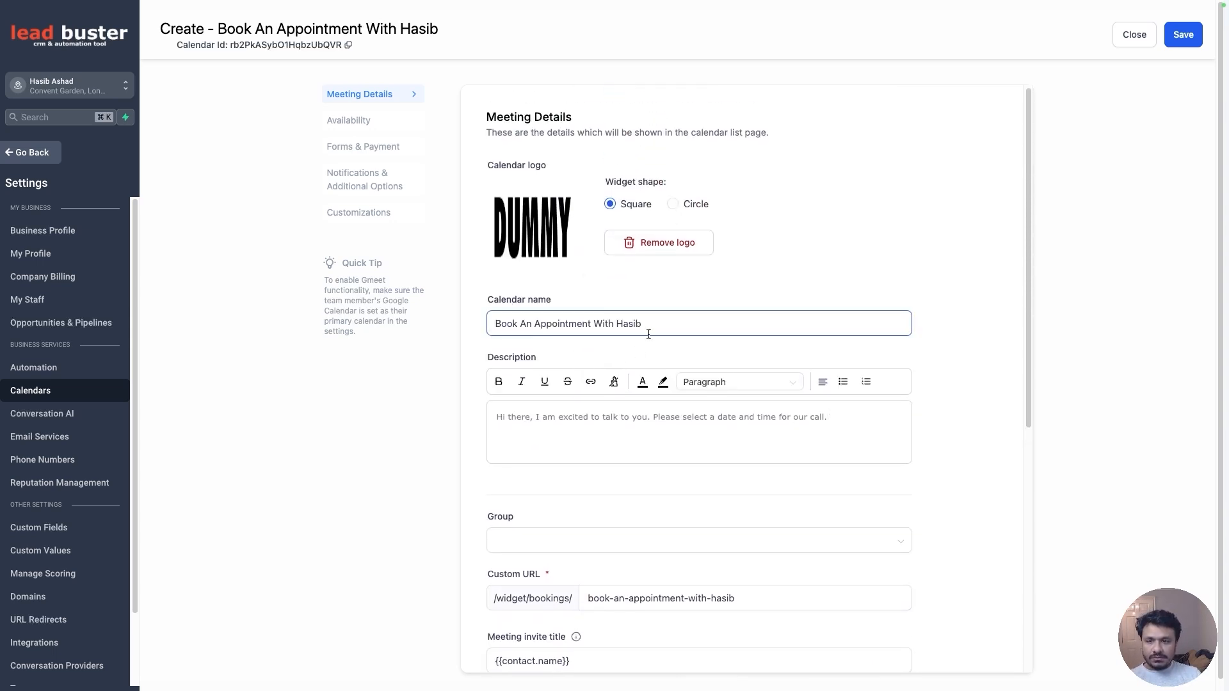
{"action": "scroll", "coordinate": [576, 359], "scroll_direction": "down", "scroll_amount": 2}
{"action": "scroll", "coordinate": [573, 471], "scroll_direction": "down", "scroll_amount": 5}
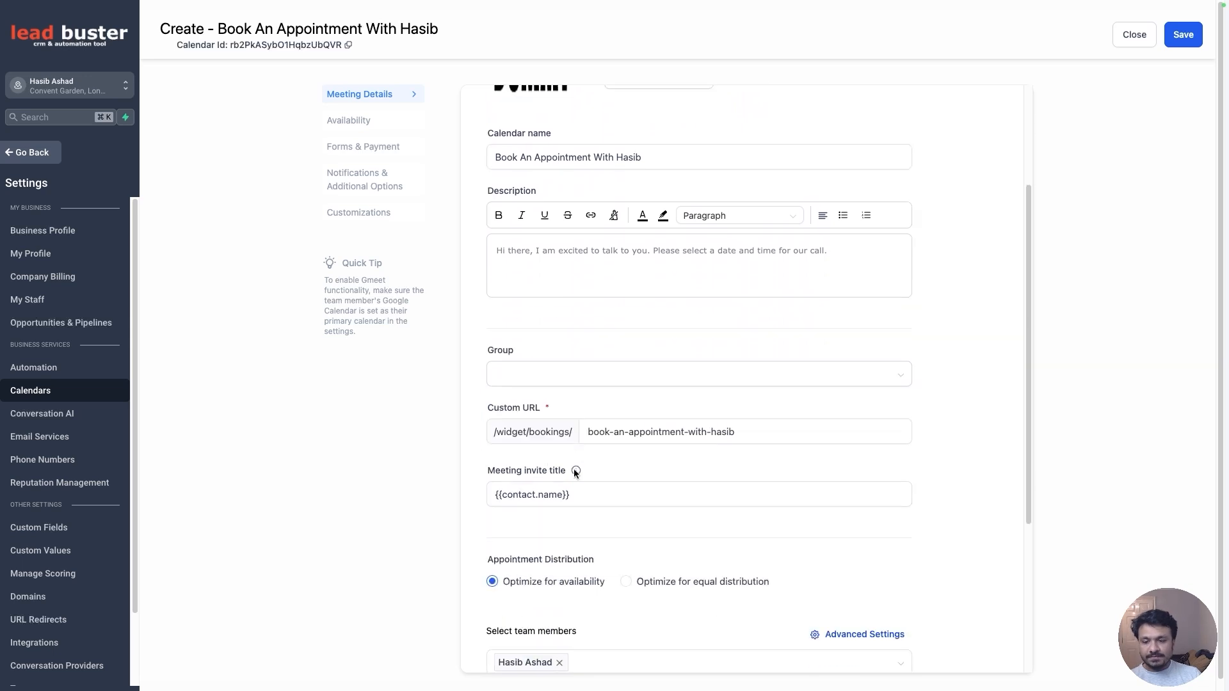
Set the calendar's event color to orange and save the meeting details.
{"action": "scroll", "coordinate": [575, 458], "scroll_direction": "down", "scroll_amount": 3}
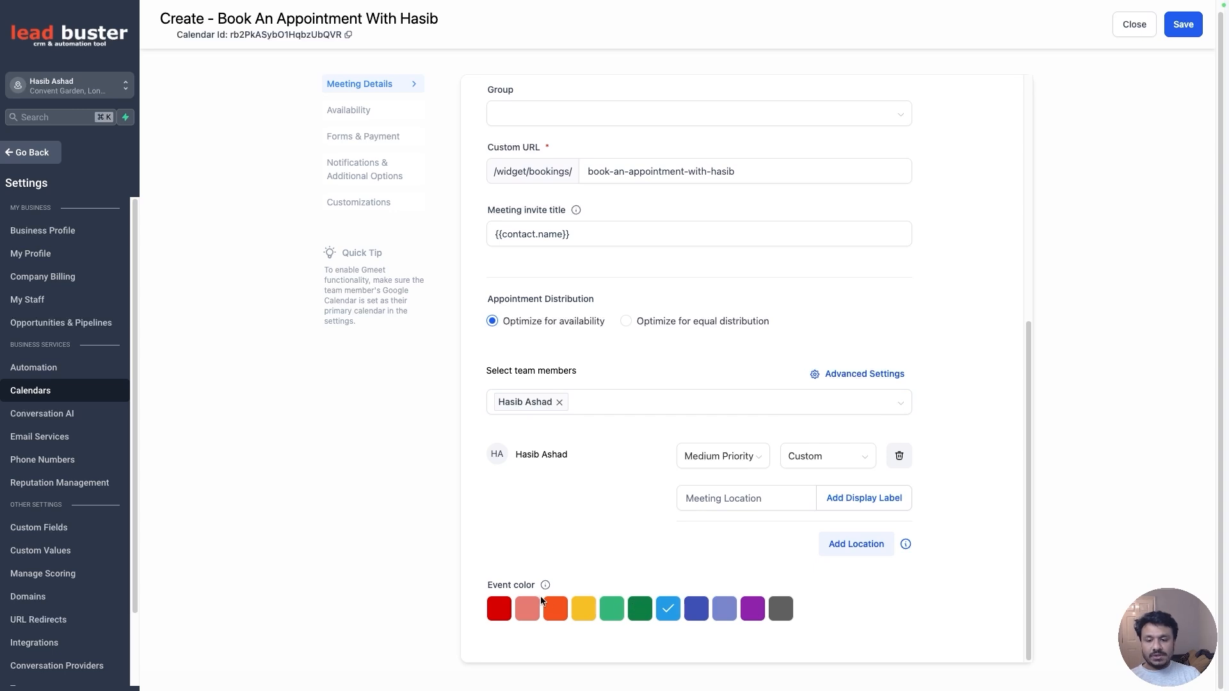
{"action": "left_click", "coordinate": [557, 611]}
{"action": "left_click", "coordinate": [1175, 28]}
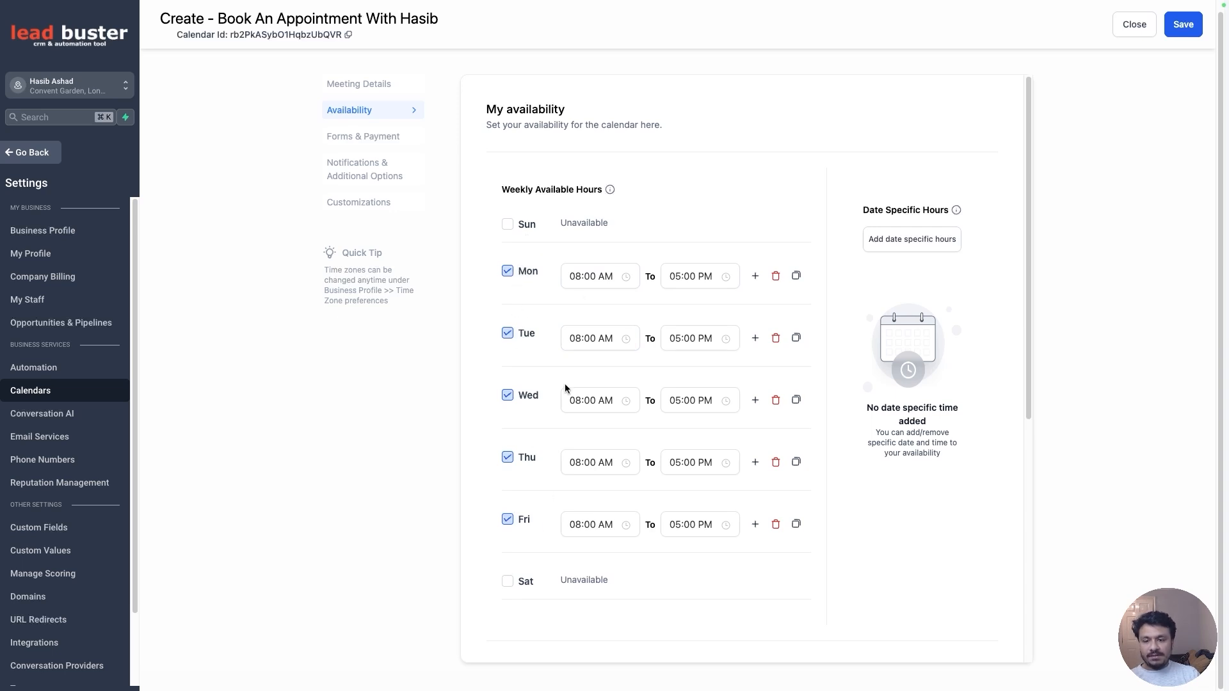
Set Monday's available hours to 10:00 AM through 04:00 PM.
{"action": "left_click", "coordinate": [571, 276]}
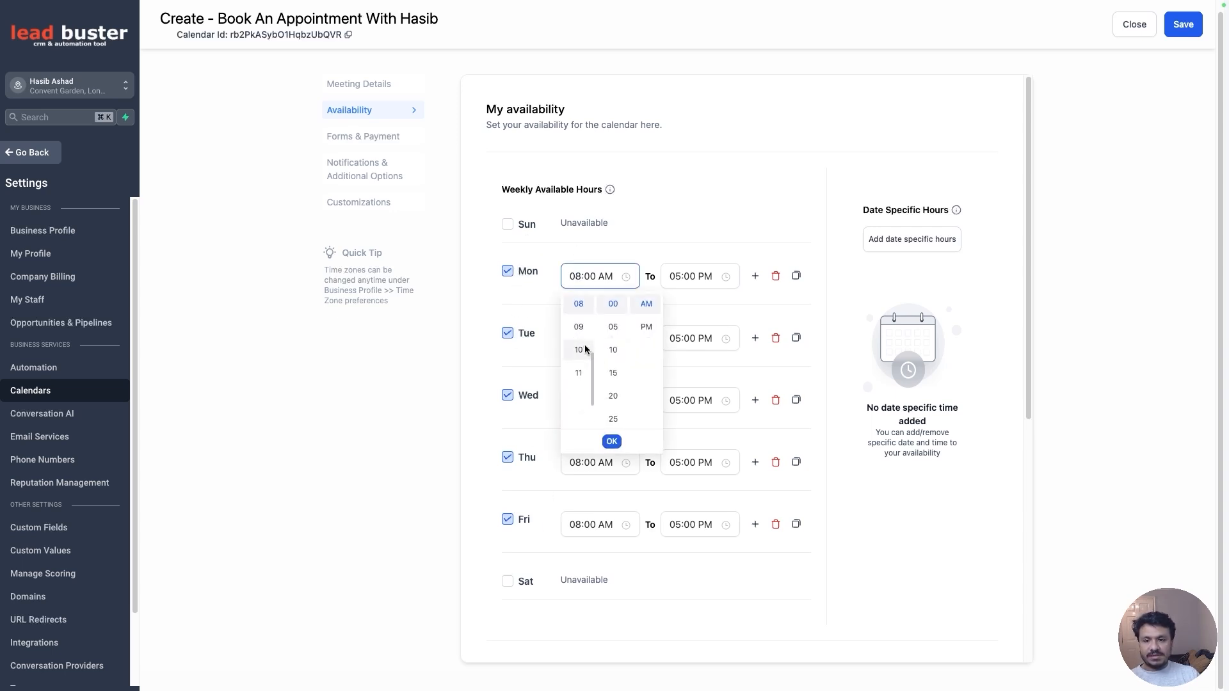
{"action": "left_click", "coordinate": [578, 350]}
{"action": "left_click", "coordinate": [611, 441]}
{"action": "left_click", "coordinate": [688, 276]}
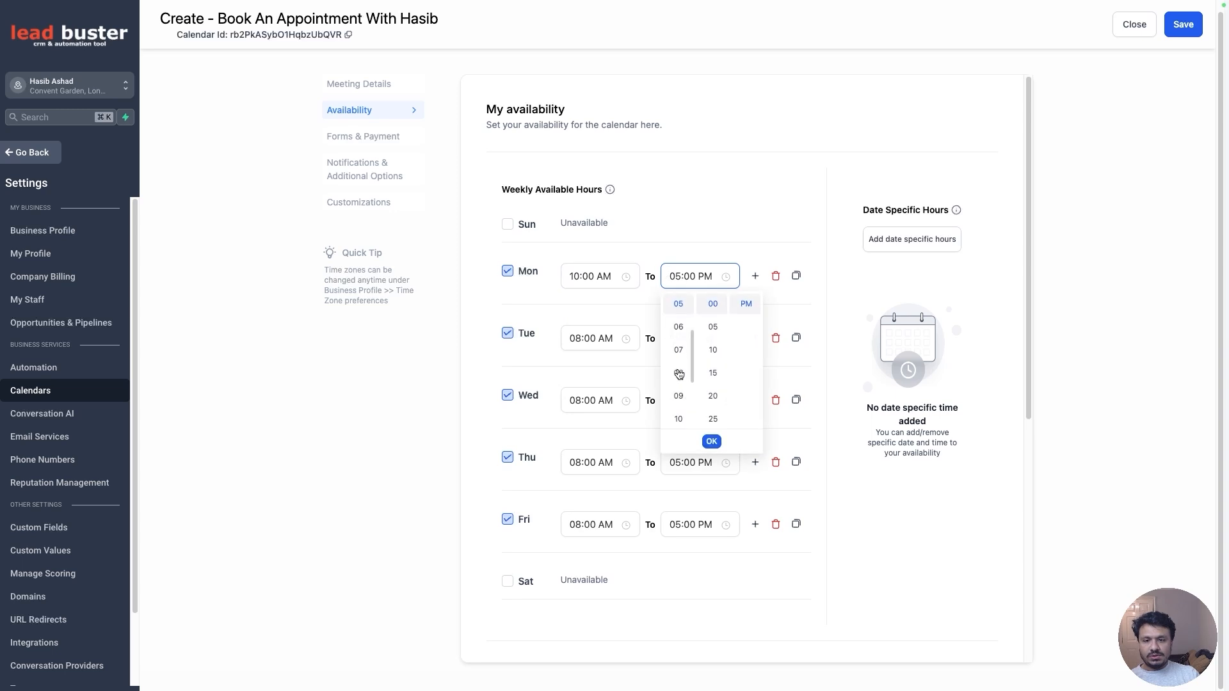
{"action": "scroll", "coordinate": [680, 323], "scroll_direction": "up", "scroll_amount": 1}
{"action": "left_click", "coordinate": [679, 322]}
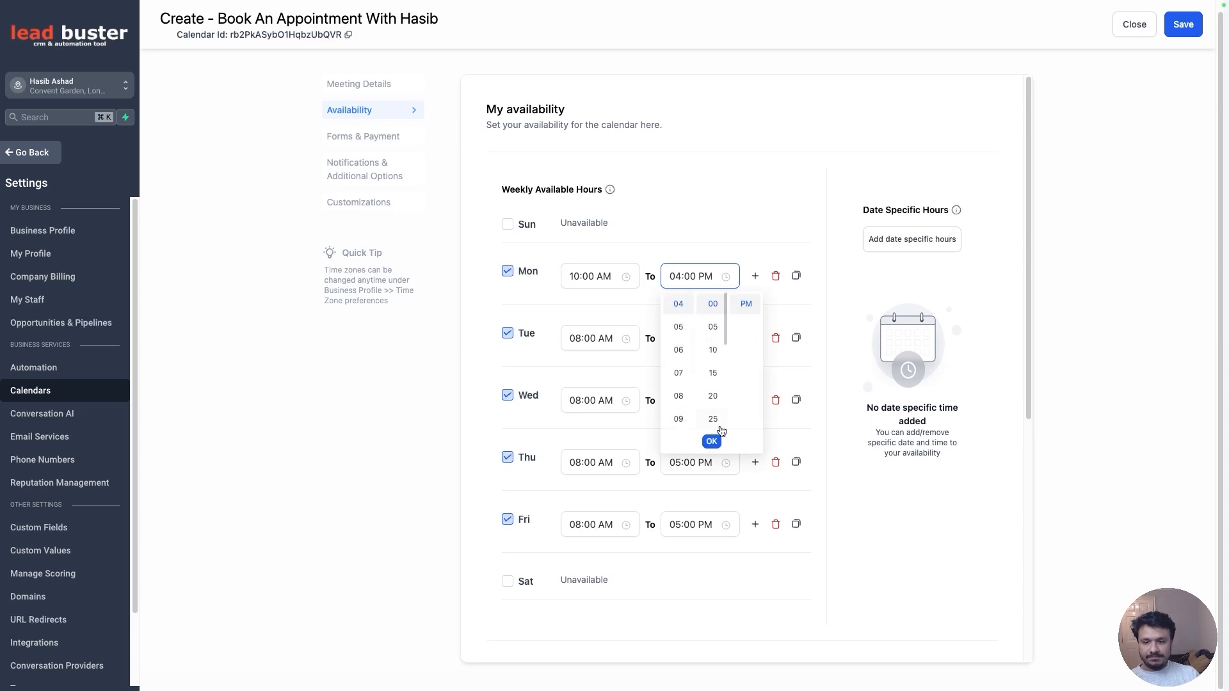
{"action": "left_click", "coordinate": [712, 443]}
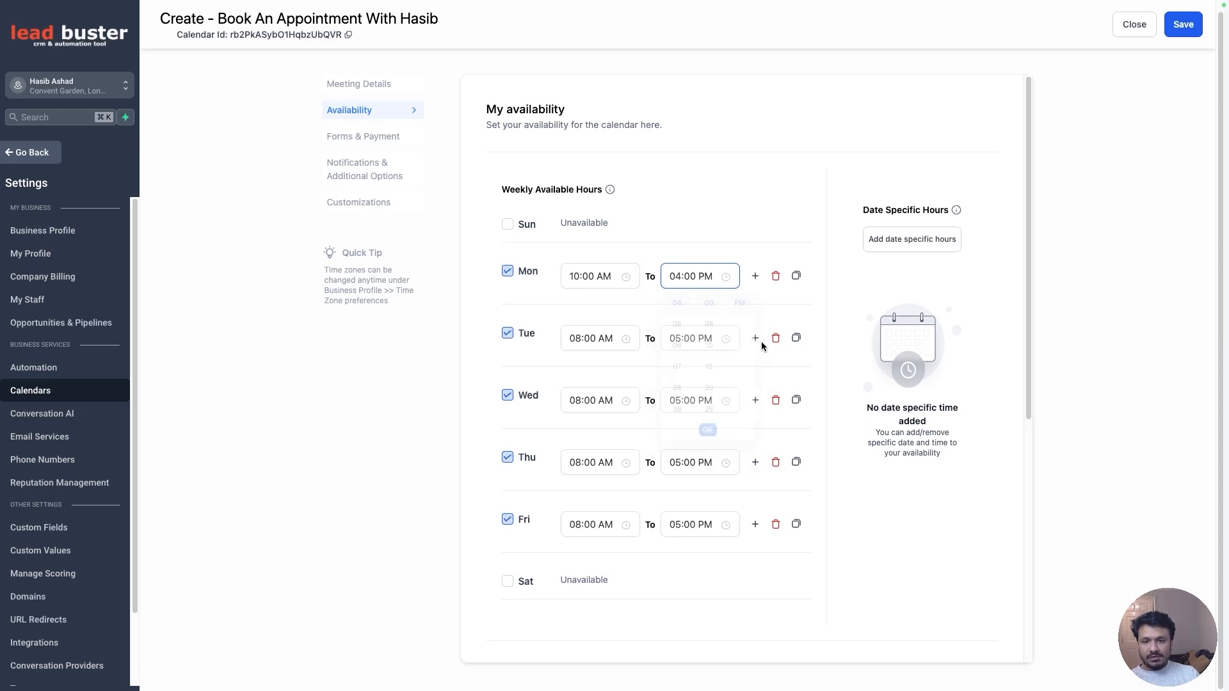
Copy Monday's hours to Tuesday, Wednesday, Thursday and Friday.
{"action": "left_click", "coordinate": [796, 276]}
{"action": "left_click", "coordinate": [756, 114]}
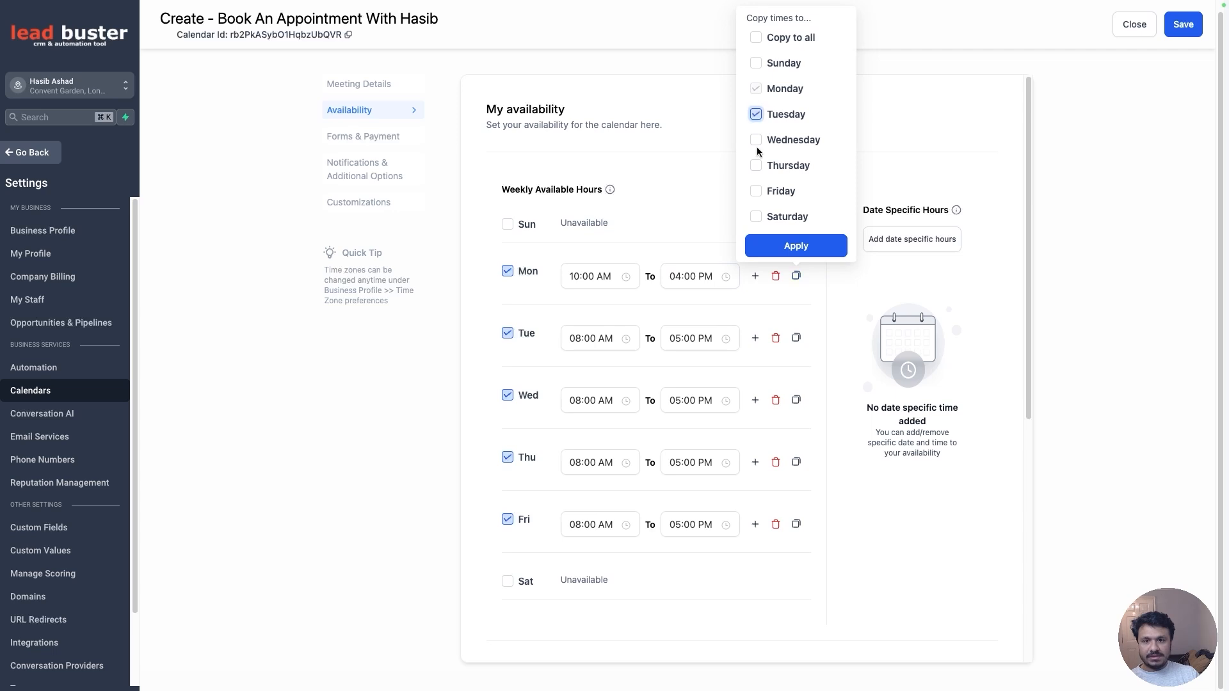
{"action": "left_click", "coordinate": [756, 139]}
{"action": "left_click", "coordinate": [756, 165]}
{"action": "left_click", "coordinate": [756, 191]}
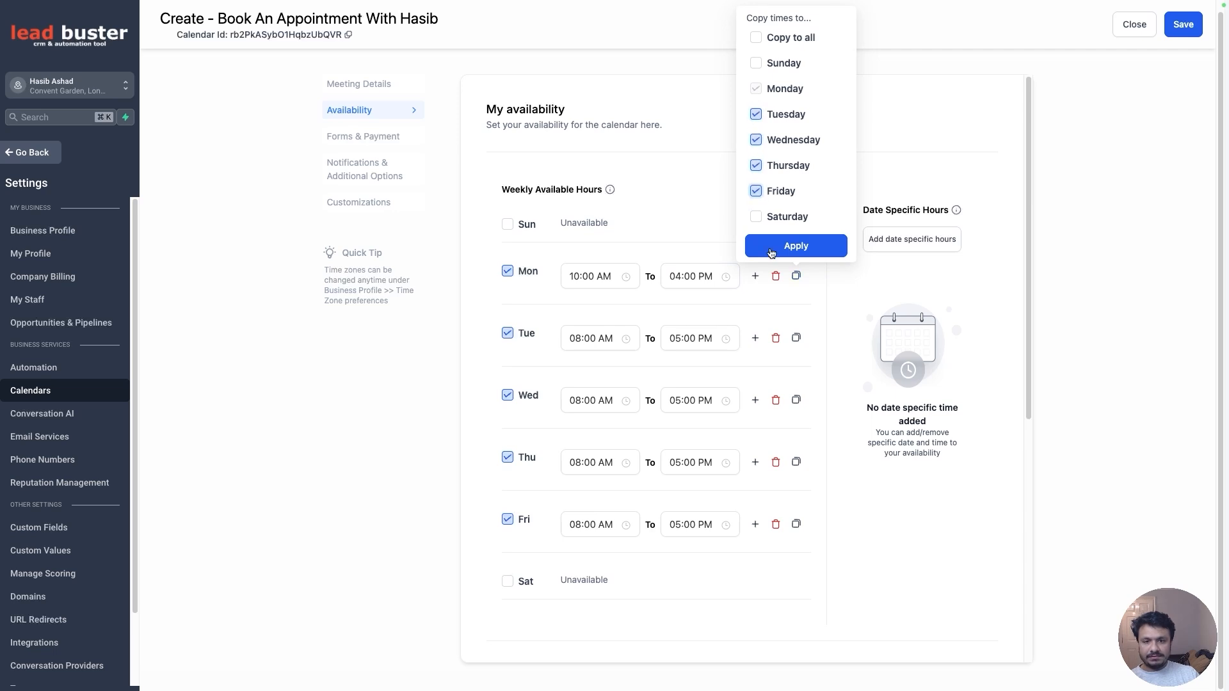
{"action": "left_click", "coordinate": [795, 246]}
Add a second Monday time slot from 07:00 PM to 10:00 PM.
{"action": "scroll", "coordinate": [670, 398], "scroll_direction": "down", "scroll_amount": 2}
{"action": "scroll", "coordinate": [672, 397], "scroll_direction": "up", "scroll_amount": 1}
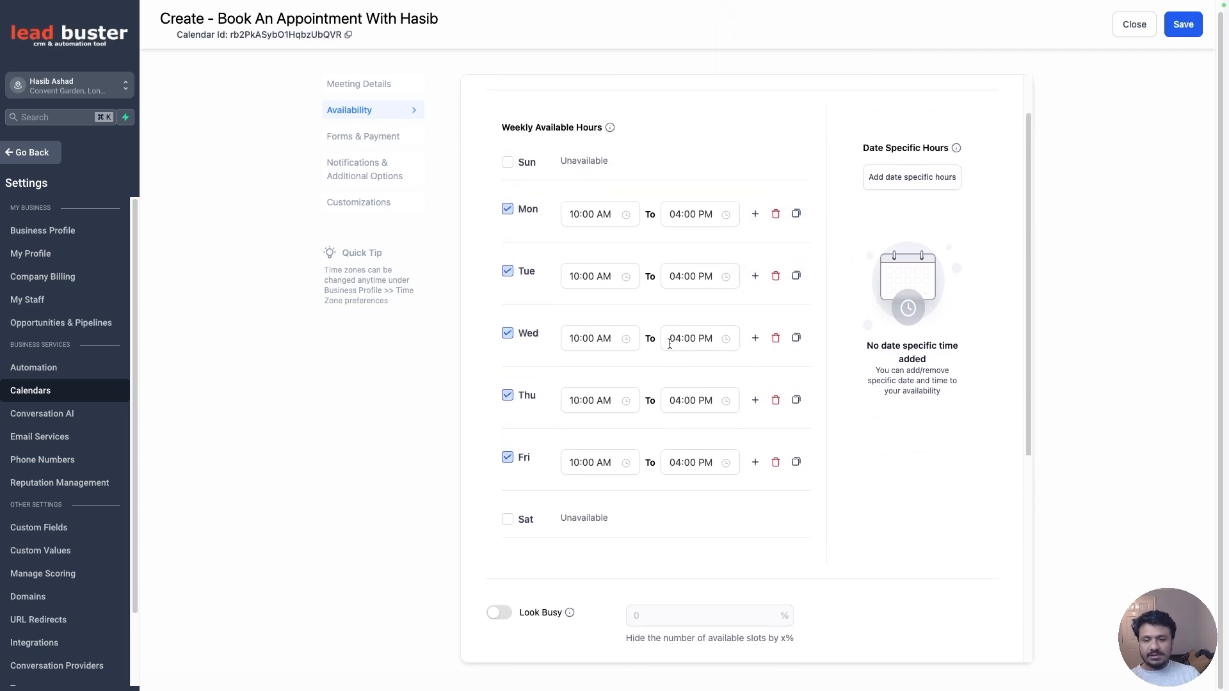
{"action": "left_click", "coordinate": [755, 215]}
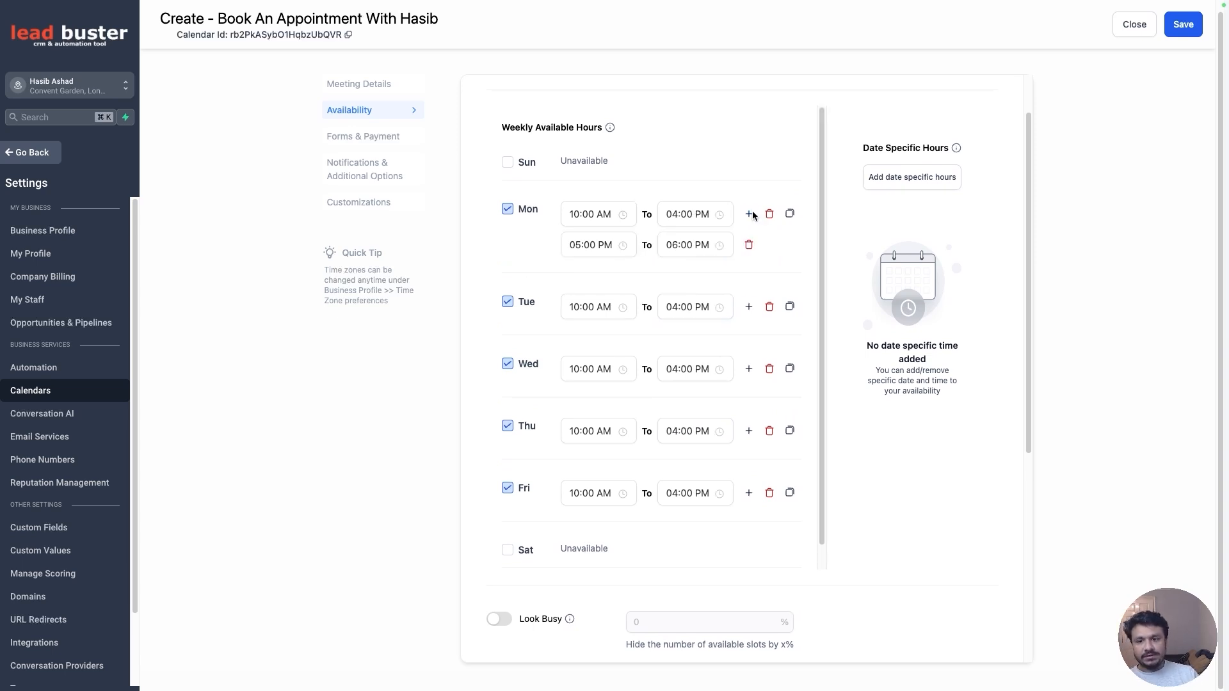
{"action": "left_click", "coordinate": [576, 253]}
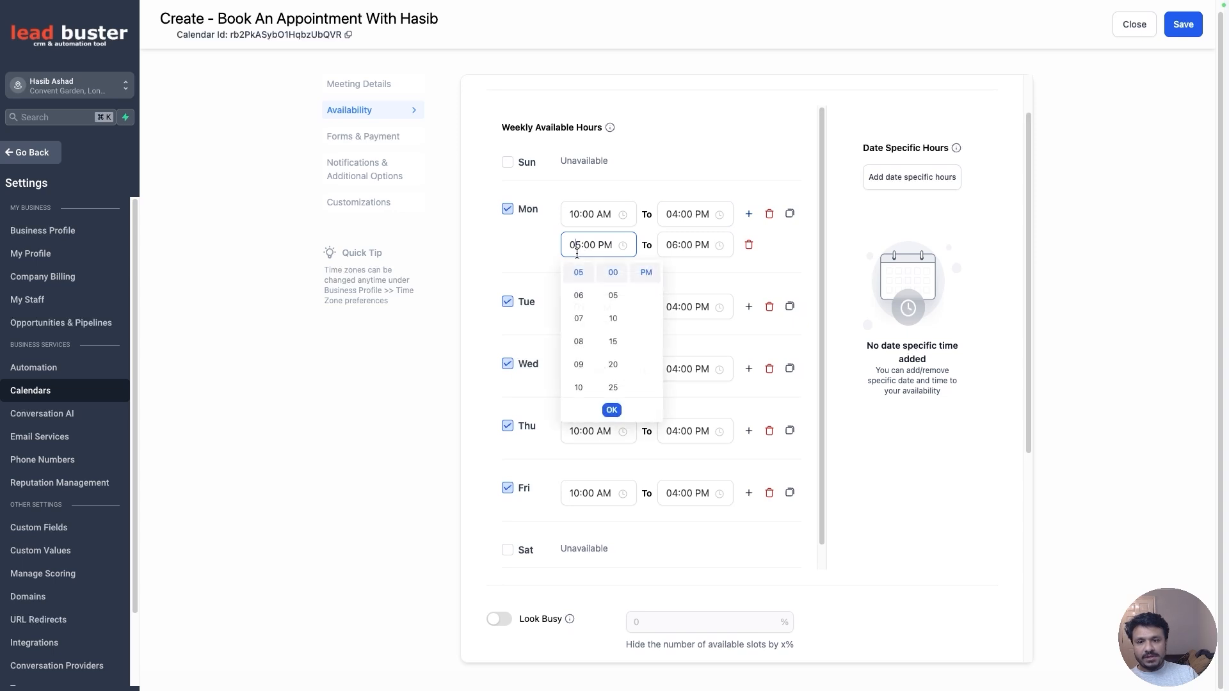
{"action": "left_click", "coordinate": [579, 318]}
{"action": "left_click", "coordinate": [612, 410]}
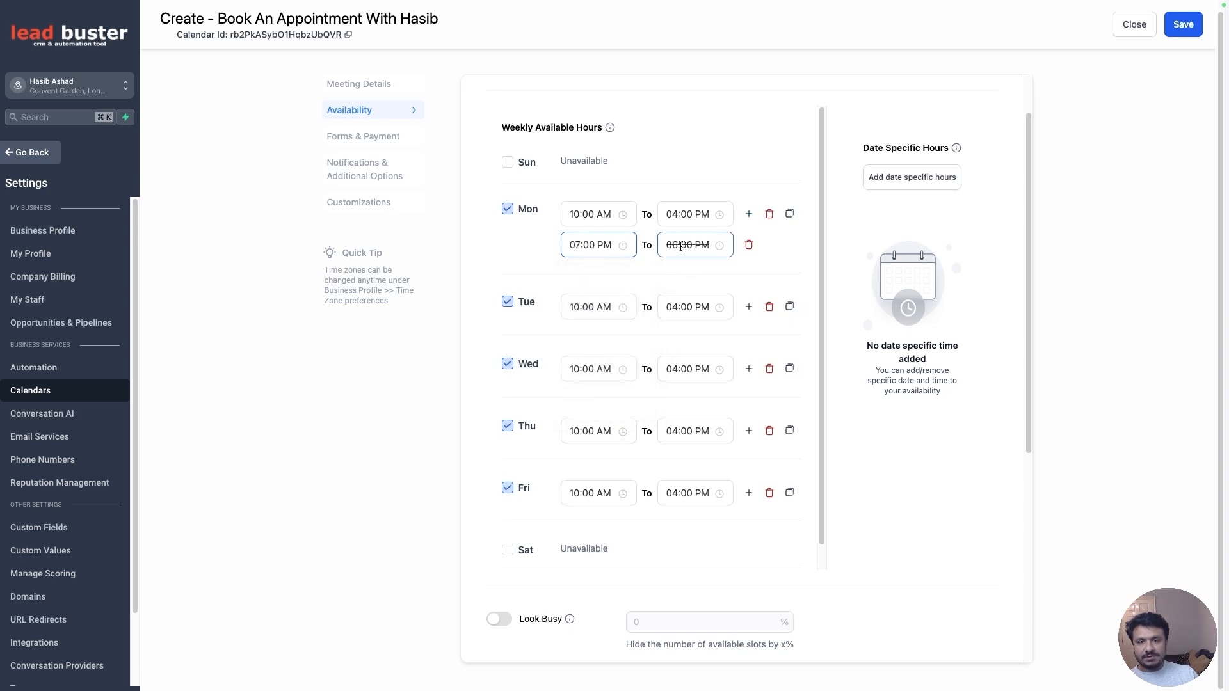
{"action": "left_click", "coordinate": [681, 246]}
{"action": "left_click", "coordinate": [675, 363]}
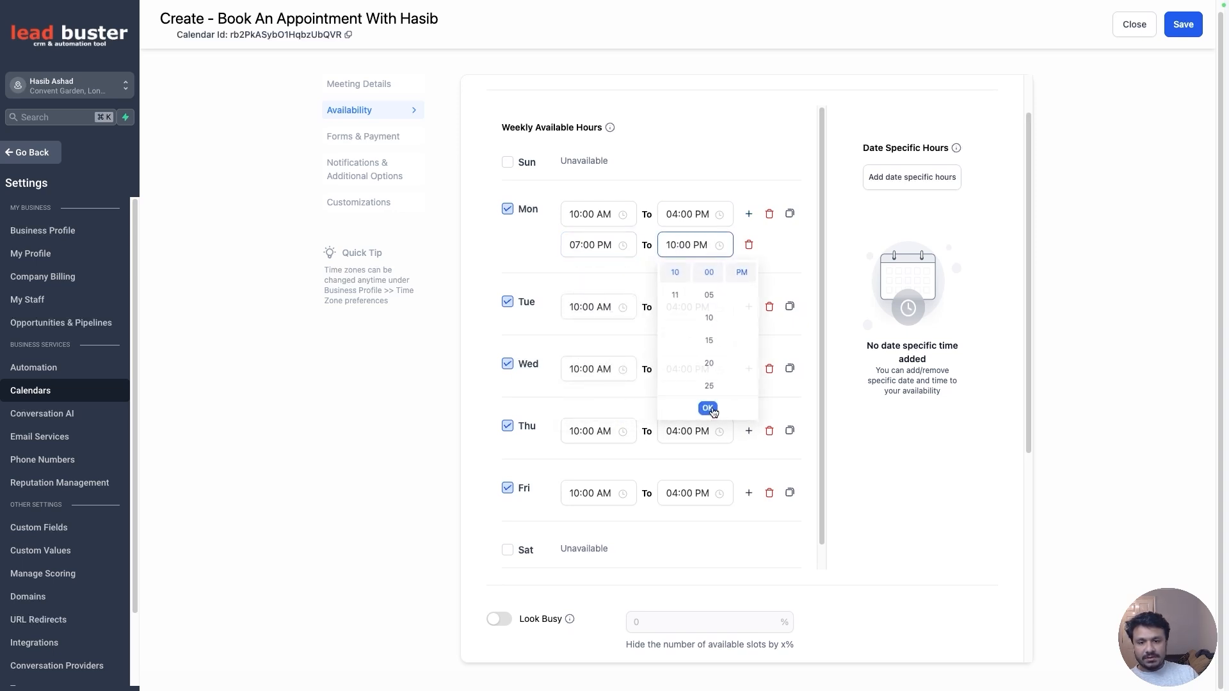
{"action": "left_click", "coordinate": [708, 408]}
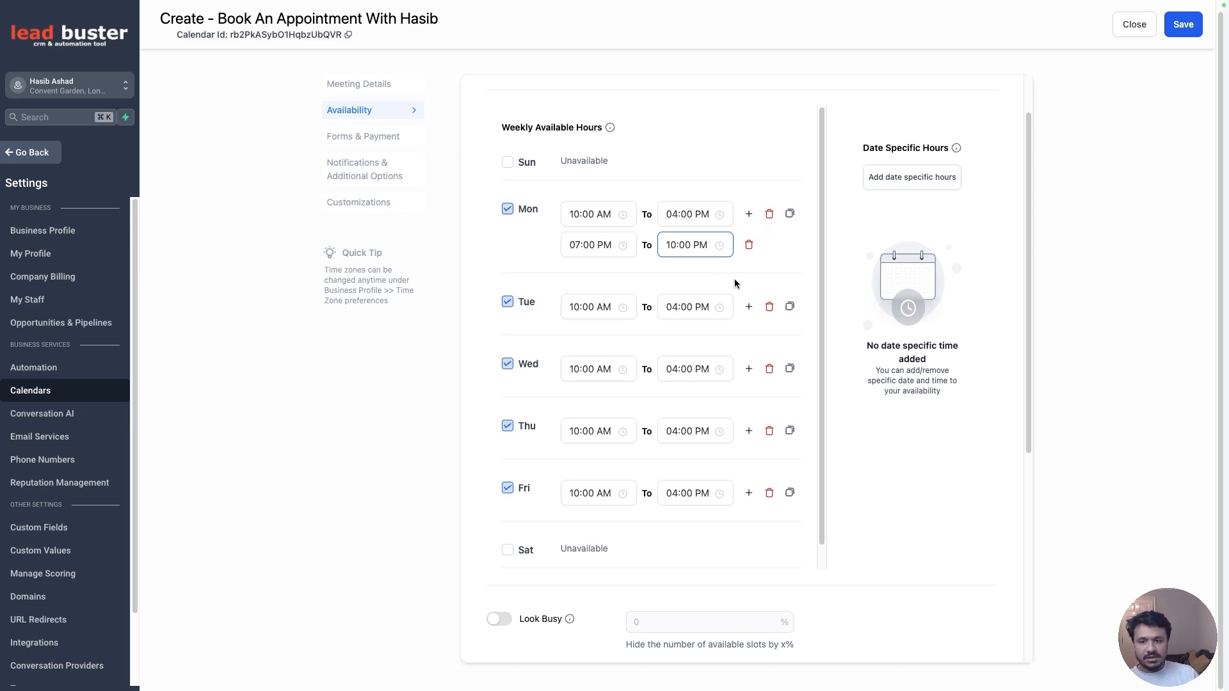
Add a second Wednesday time slot from 07:00 PM to 10:00 PM.
{"action": "scroll", "coordinate": [677, 349], "scroll_direction": "up", "scroll_amount": 2}
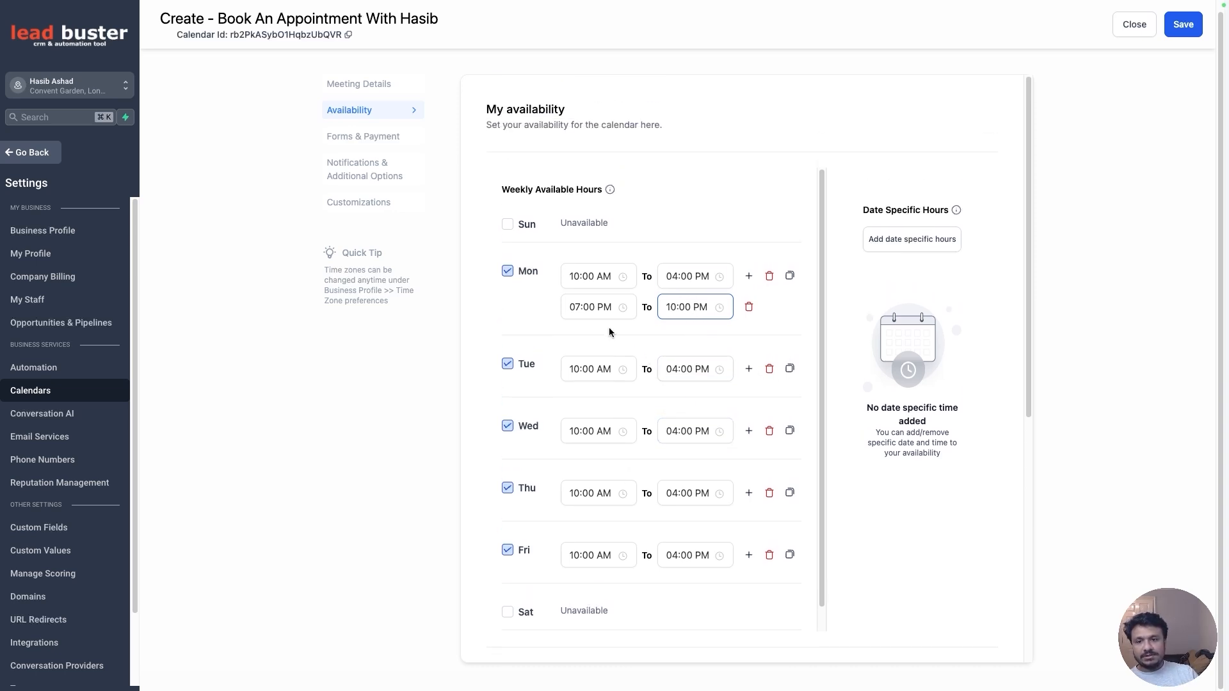
{"action": "left_click", "coordinate": [749, 406]}
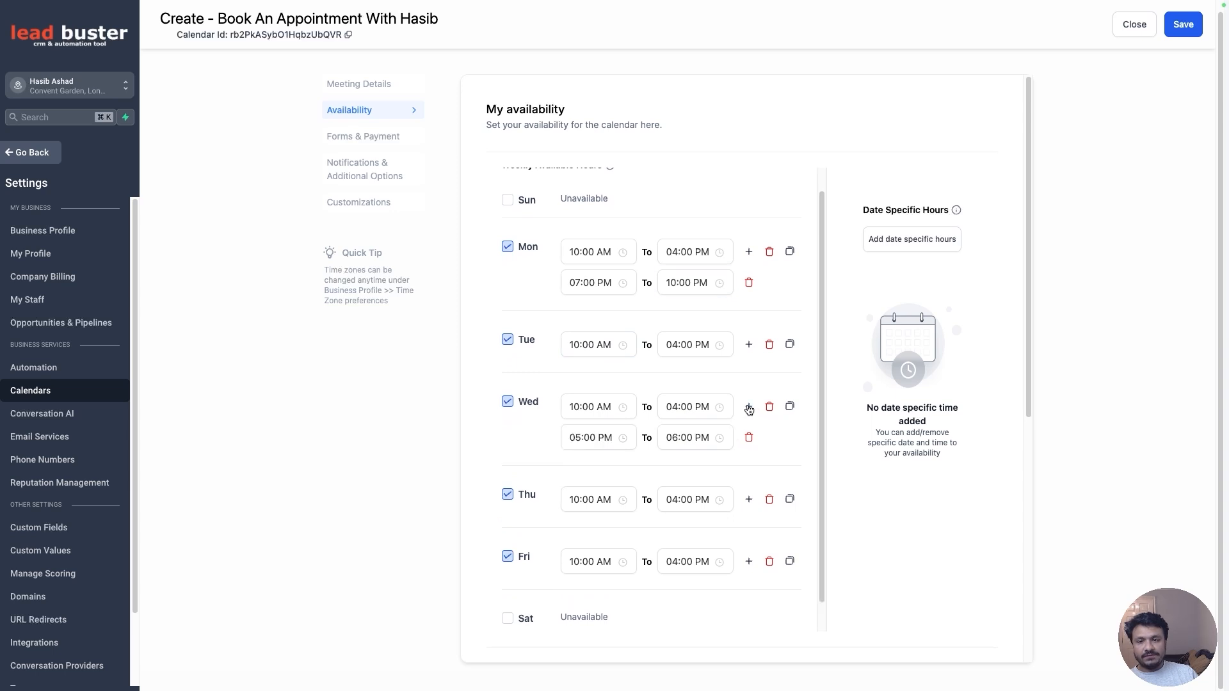
{"action": "left_click", "coordinate": [575, 438]}
{"action": "left_click", "coordinate": [577, 510]}
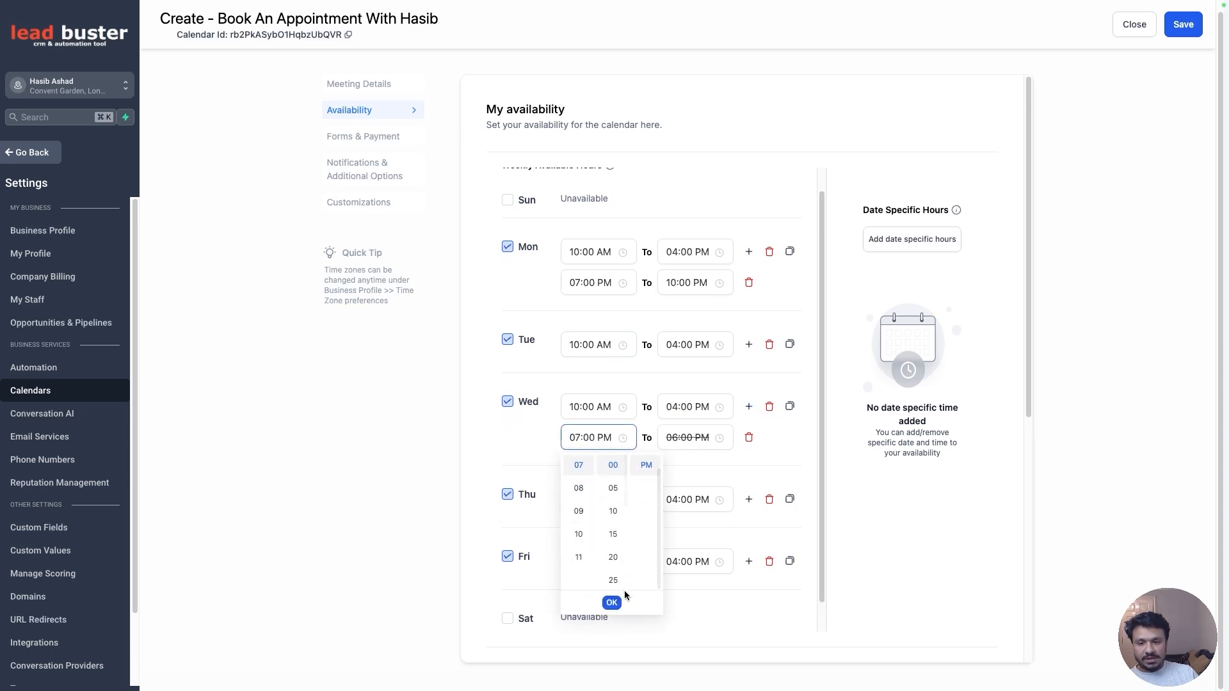
{"action": "left_click", "coordinate": [611, 602]}
{"action": "left_click", "coordinate": [677, 435]}
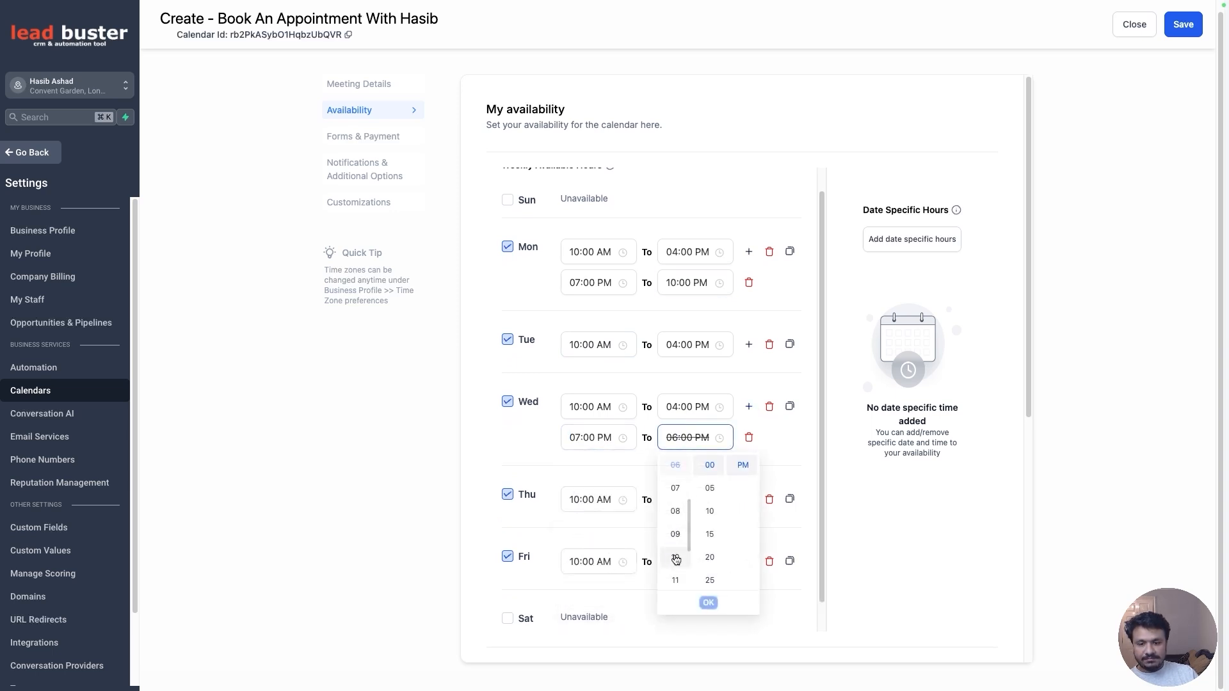
{"action": "left_click", "coordinate": [673, 578]}
{"action": "left_click", "coordinate": [708, 600]}
Look at the options for adding date-specific hours and close them without submitting anything.
{"action": "scroll", "coordinate": [627, 466], "scroll_direction": "down", "scroll_amount": 7}
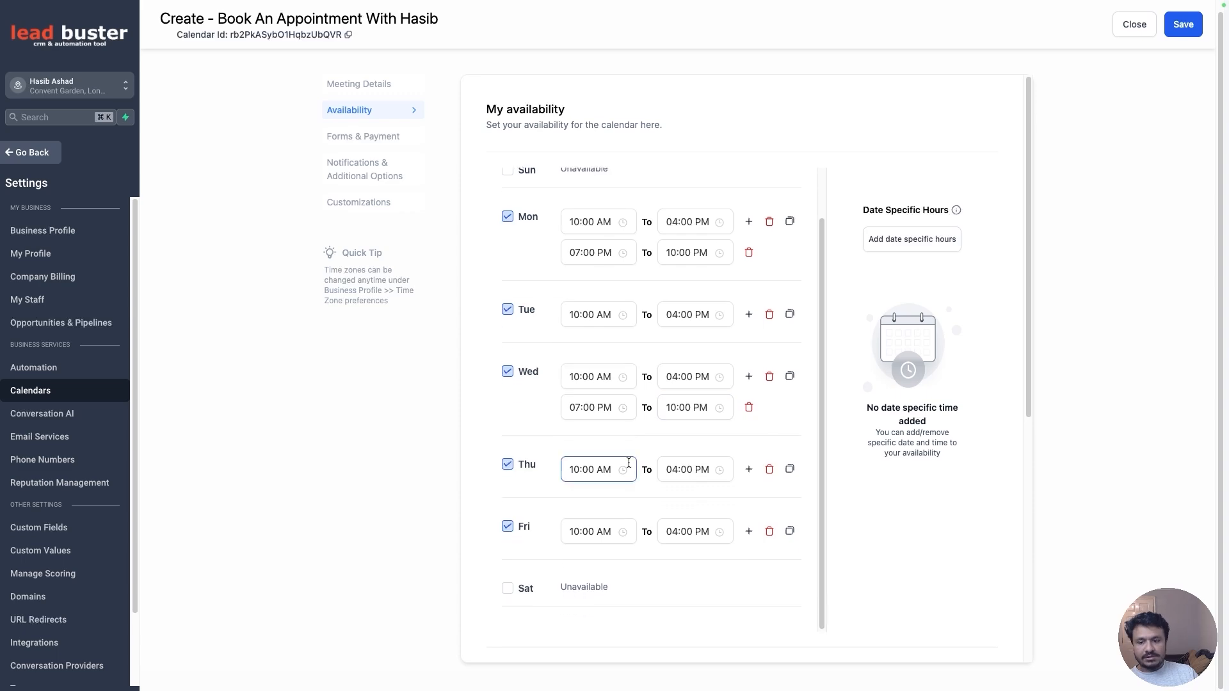
{"action": "scroll", "coordinate": [640, 442], "scroll_direction": "up", "scroll_amount": 6}
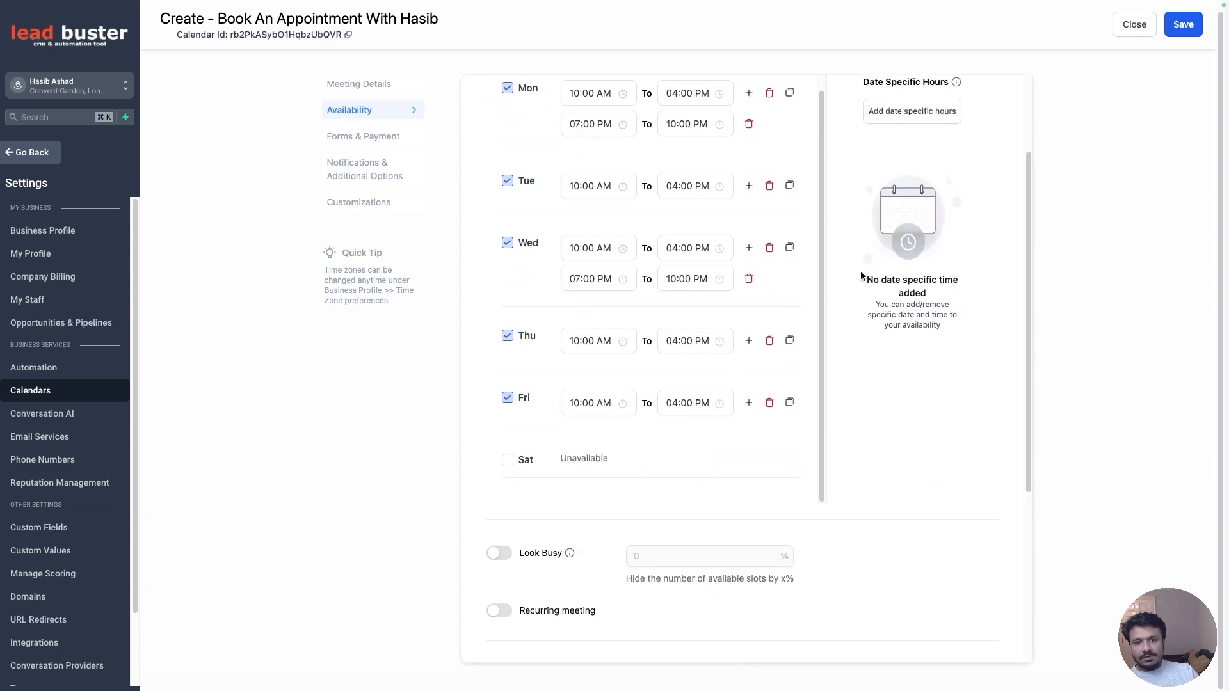
{"action": "left_click", "coordinate": [933, 146]}
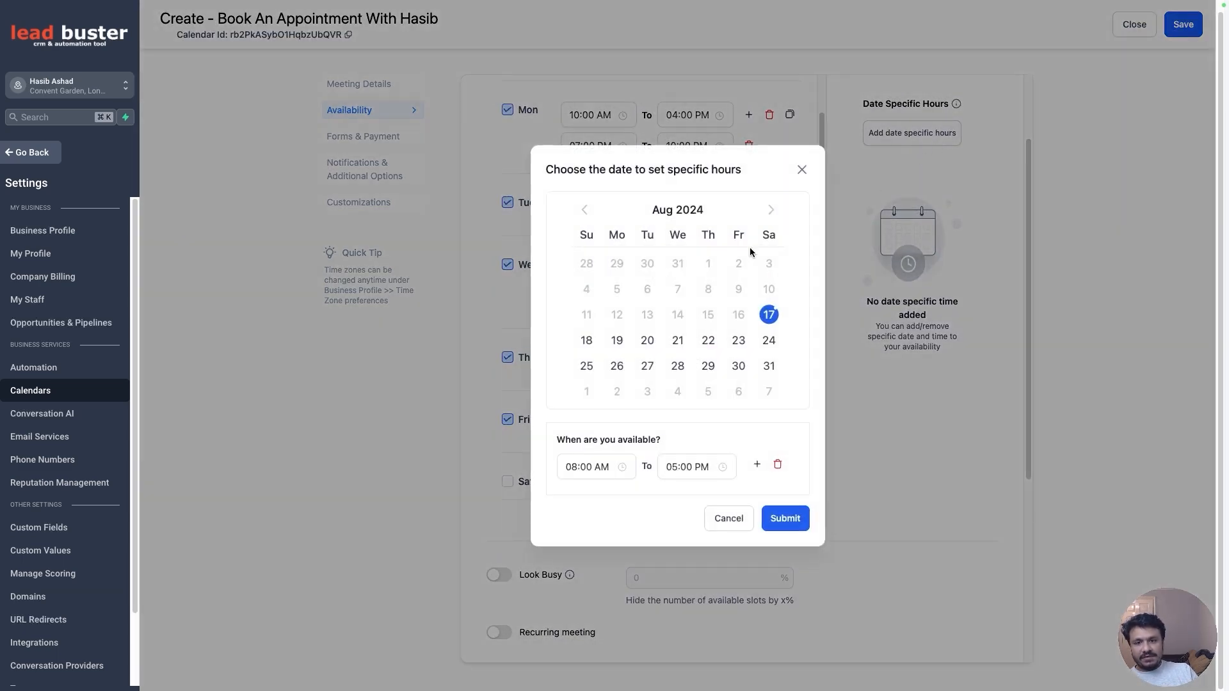
{"action": "left_click", "coordinate": [801, 174]}
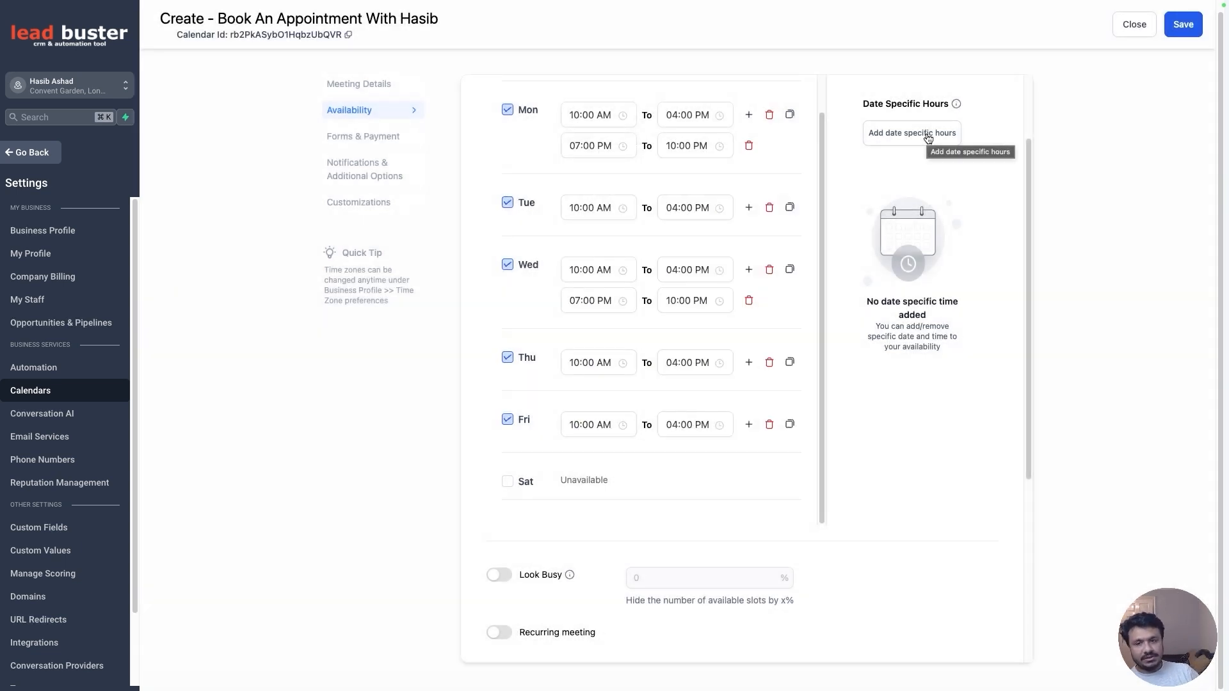
Try the Look Busy option with its hidden-slots percentage, and switch the option off again.
{"action": "scroll", "coordinate": [467, 406], "scroll_direction": "down", "scroll_amount": 3}
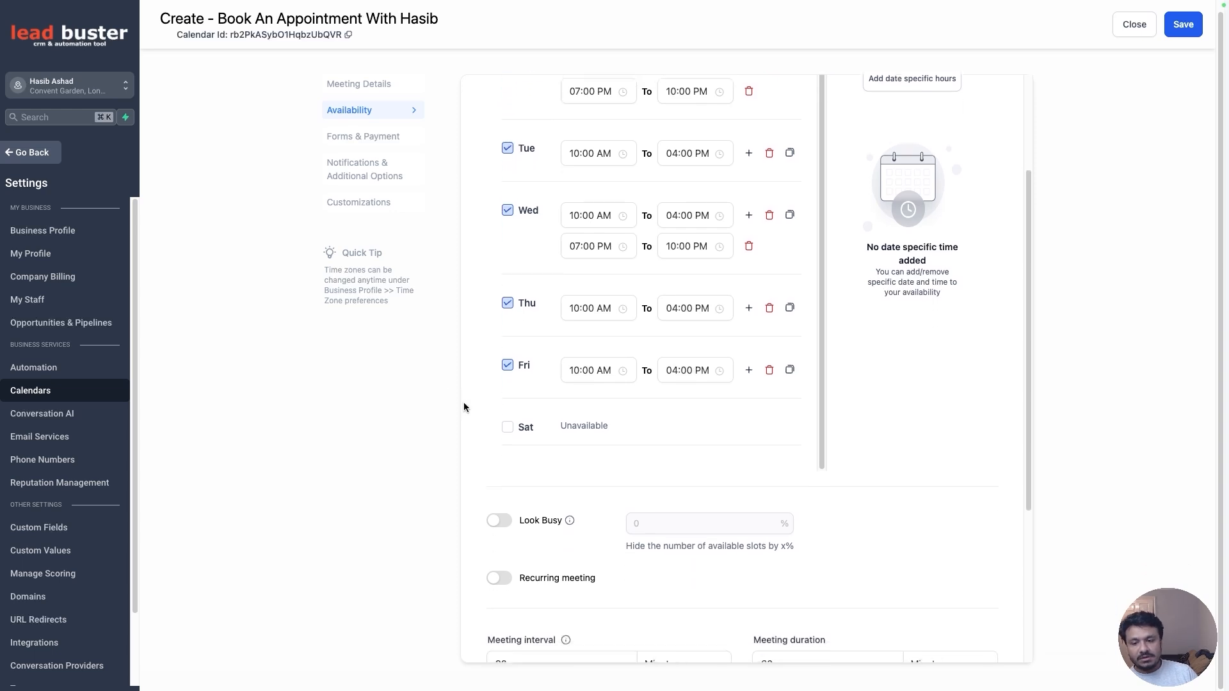
{"action": "scroll", "coordinate": [555, 420], "scroll_direction": "down", "scroll_amount": 2}
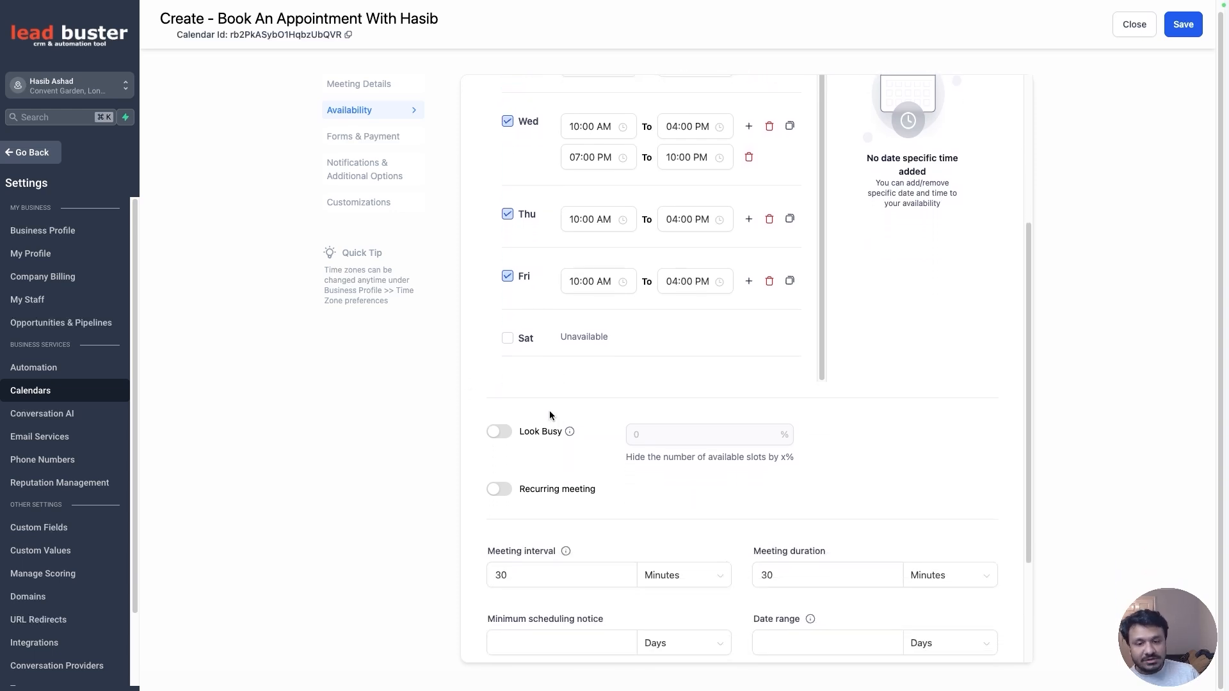
{"action": "left_click", "coordinate": [505, 433]}
{"action": "left_click", "coordinate": [662, 429]}
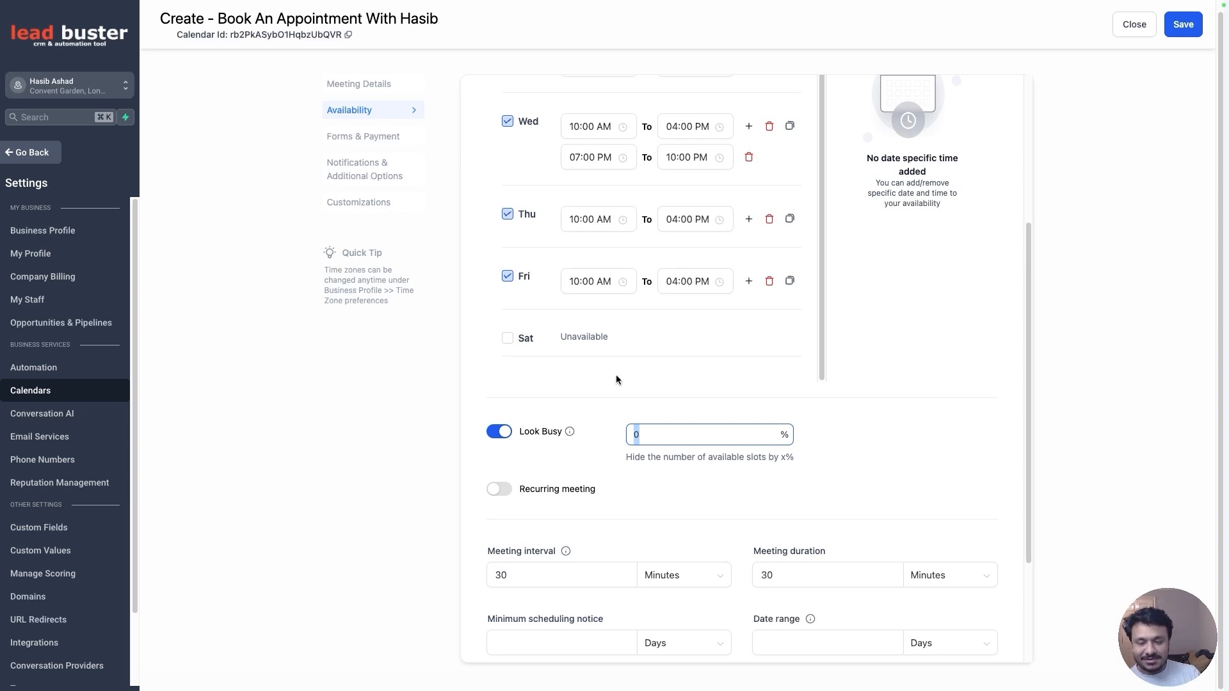
{"action": "left_click", "coordinate": [498, 434]}
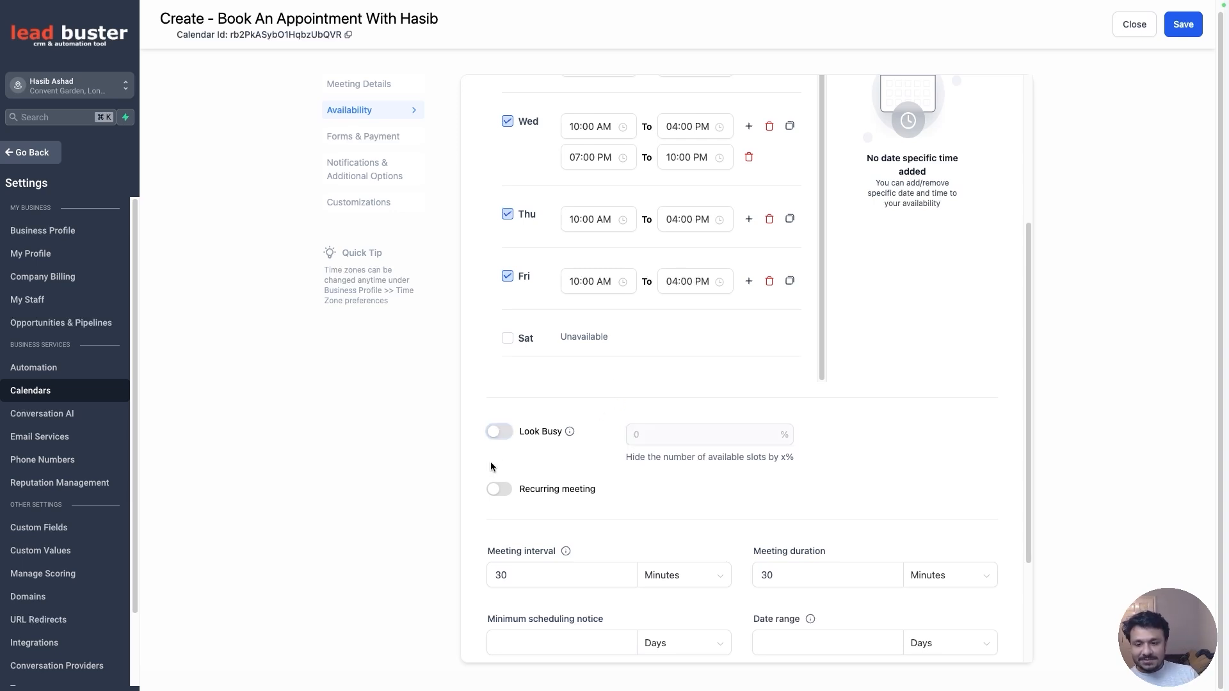
Try a recurring meeting set to repeat weekly 3 times, and switch the recurring option off again.
{"action": "scroll", "coordinate": [491, 467], "scroll_direction": "down", "scroll_amount": 2}
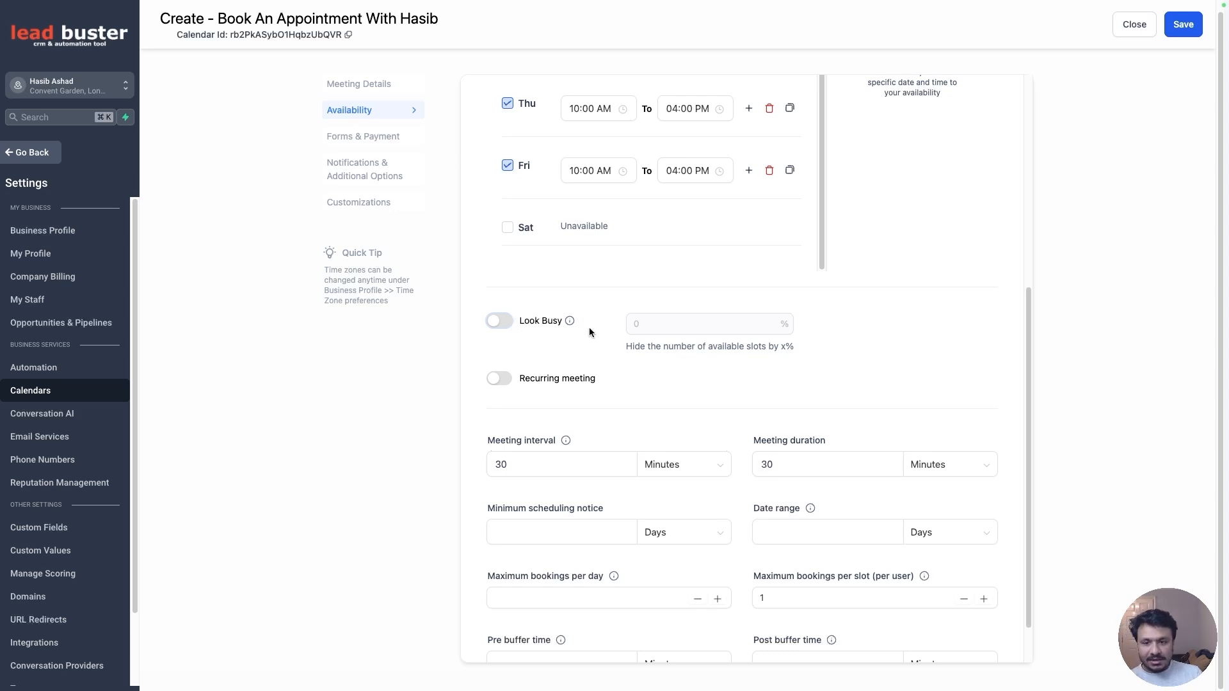
{"action": "scroll", "coordinate": [586, 343], "scroll_direction": "down", "scroll_amount": 1}
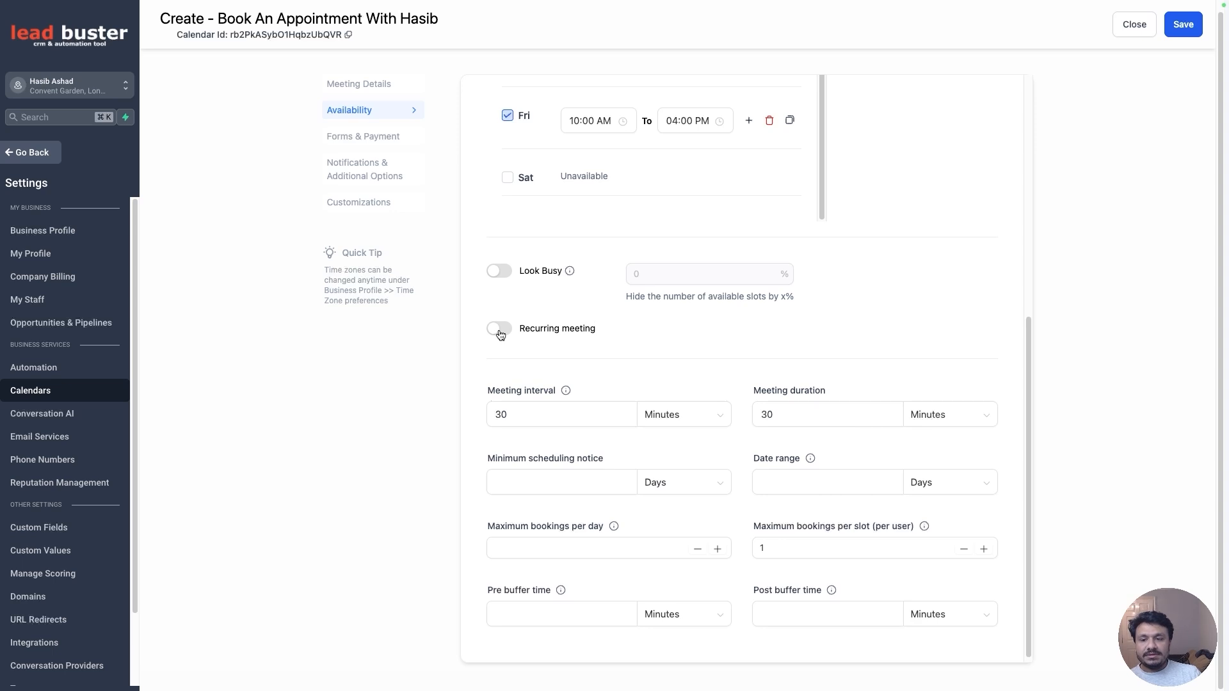
{"action": "scroll", "coordinate": [501, 334], "scroll_direction": "up", "scroll_amount": 6}
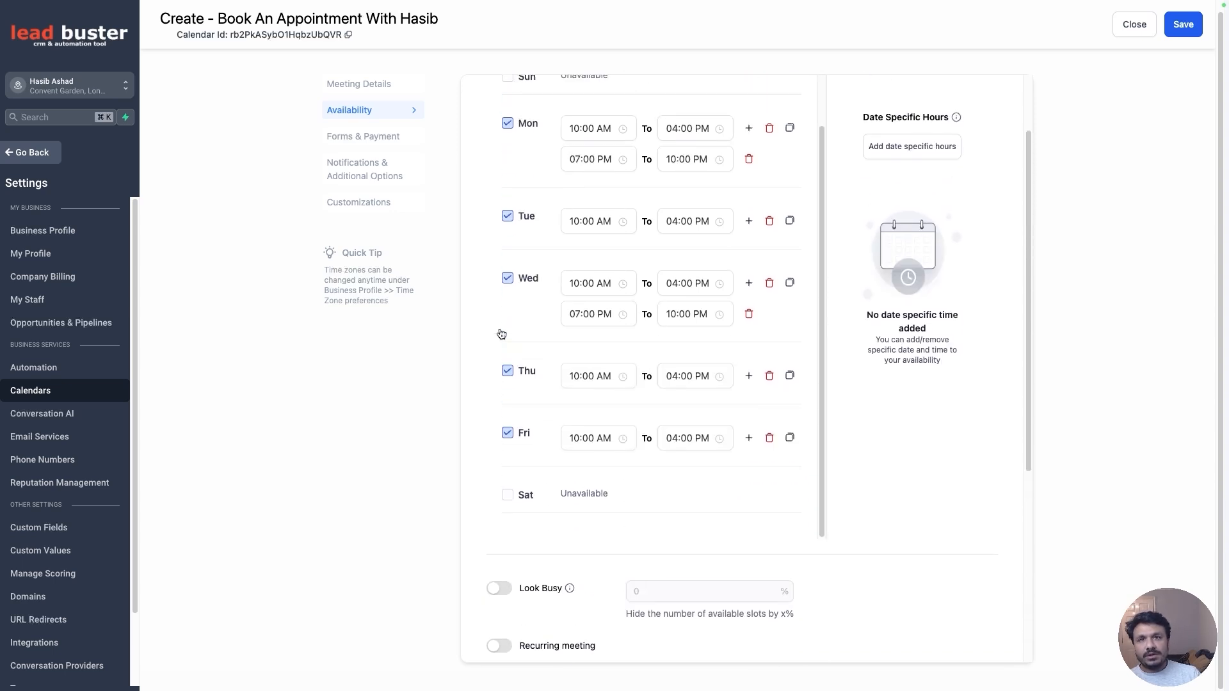
{"action": "scroll", "coordinate": [501, 334], "scroll_direction": "down", "scroll_amount": 6}
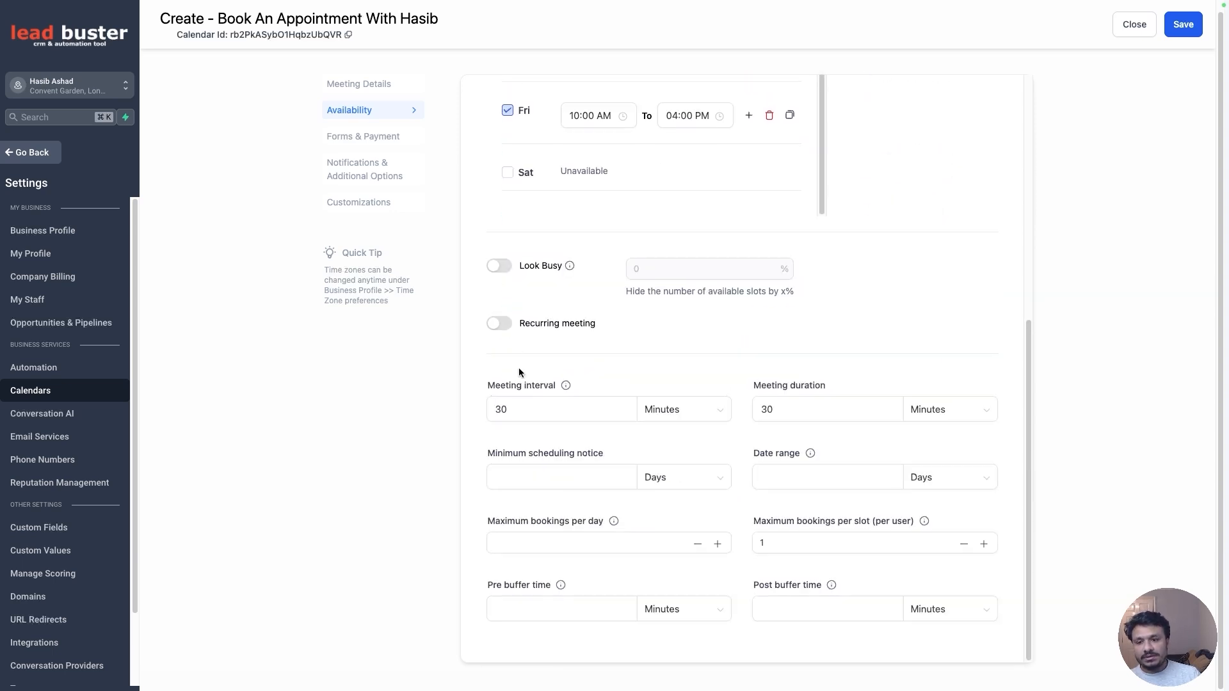
{"action": "left_click", "coordinate": [503, 328]}
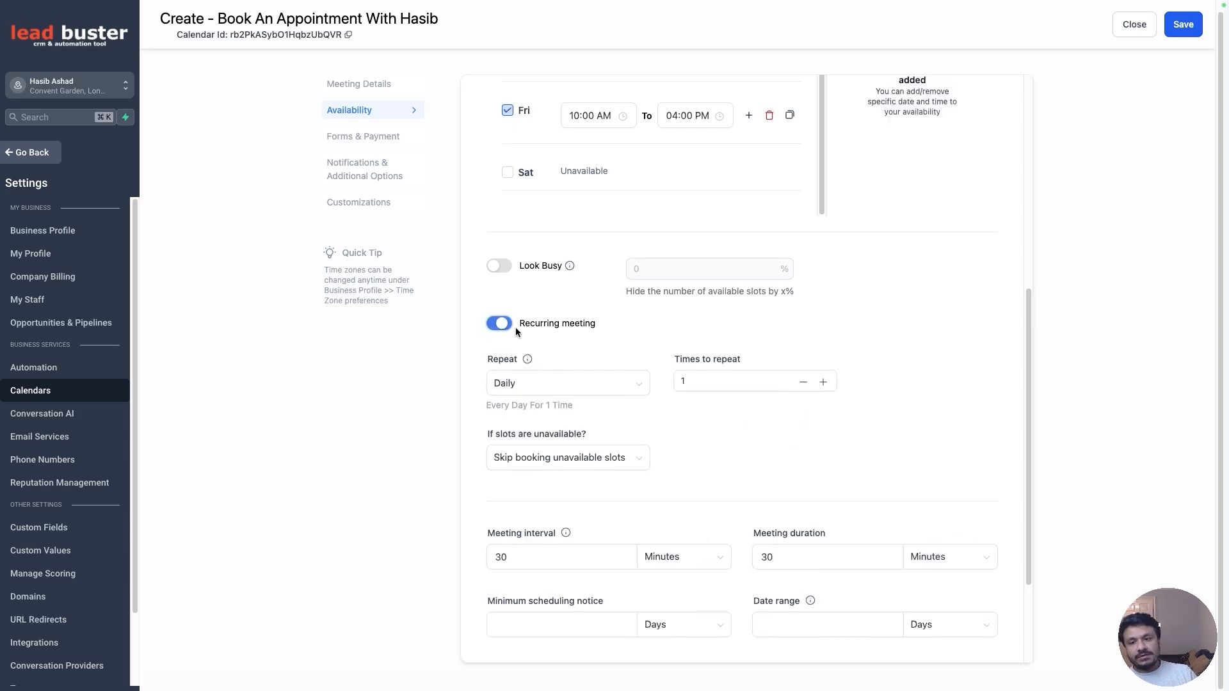
{"action": "left_click", "coordinate": [715, 380]}
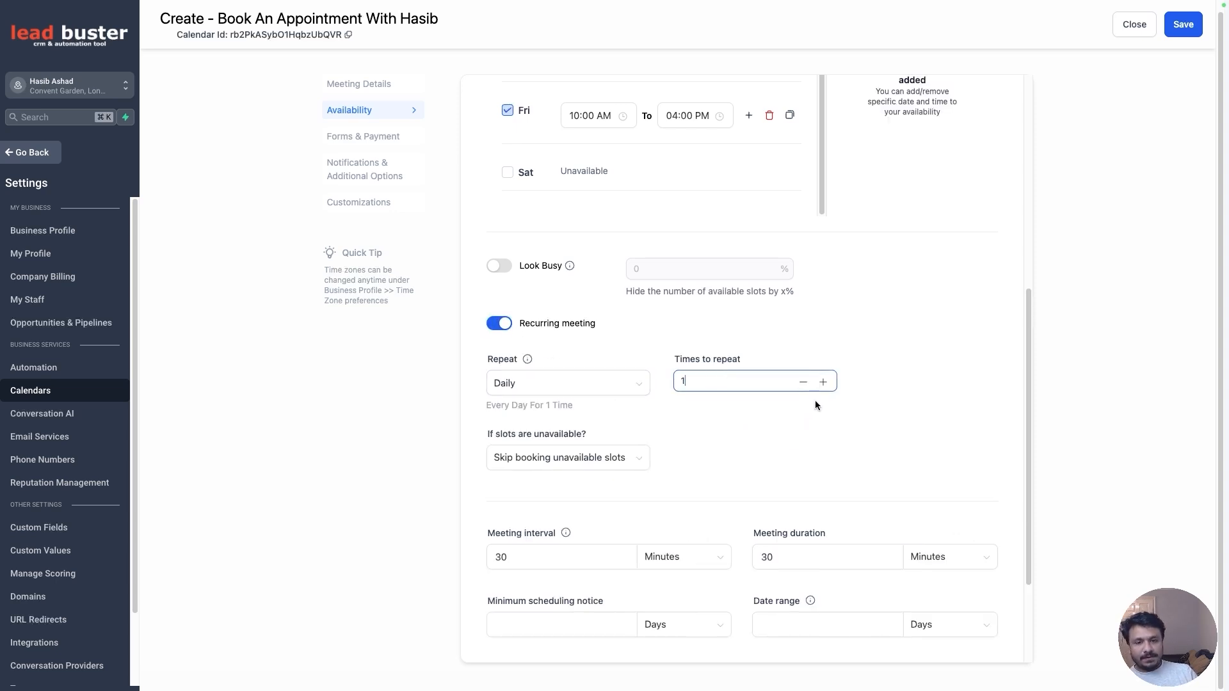
{"action": "left_click", "coordinate": [823, 383]}
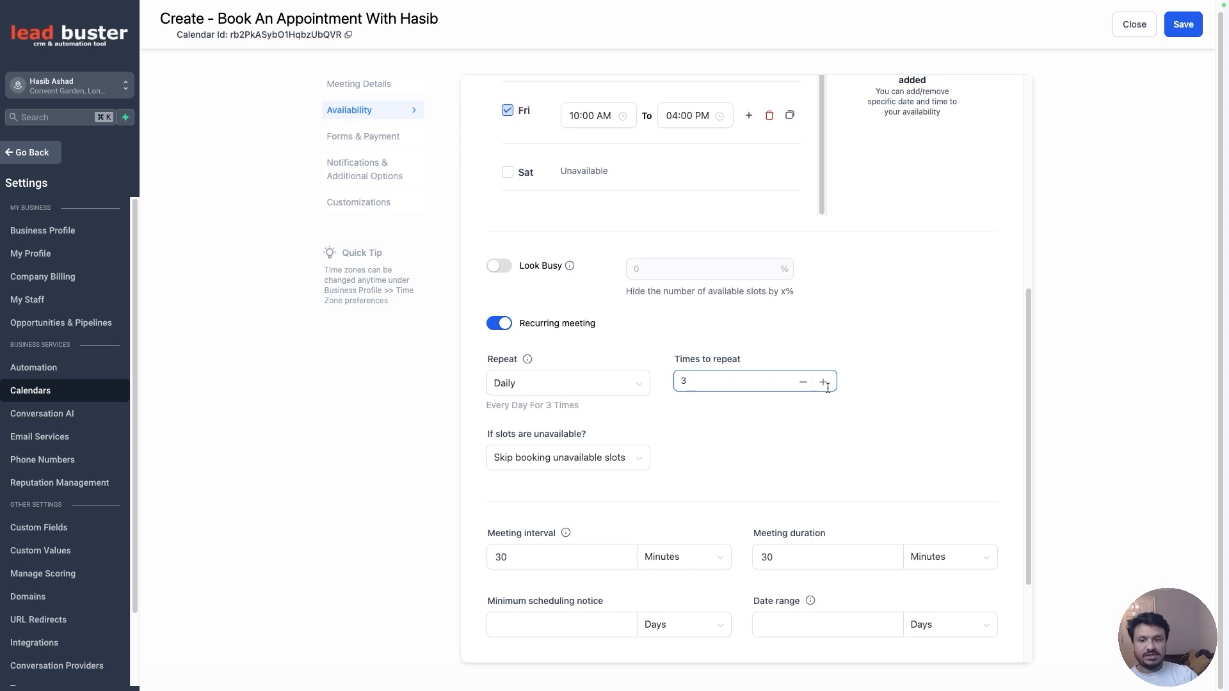
{"action": "left_click", "coordinate": [614, 384]}
{"action": "left_click", "coordinate": [594, 436]}
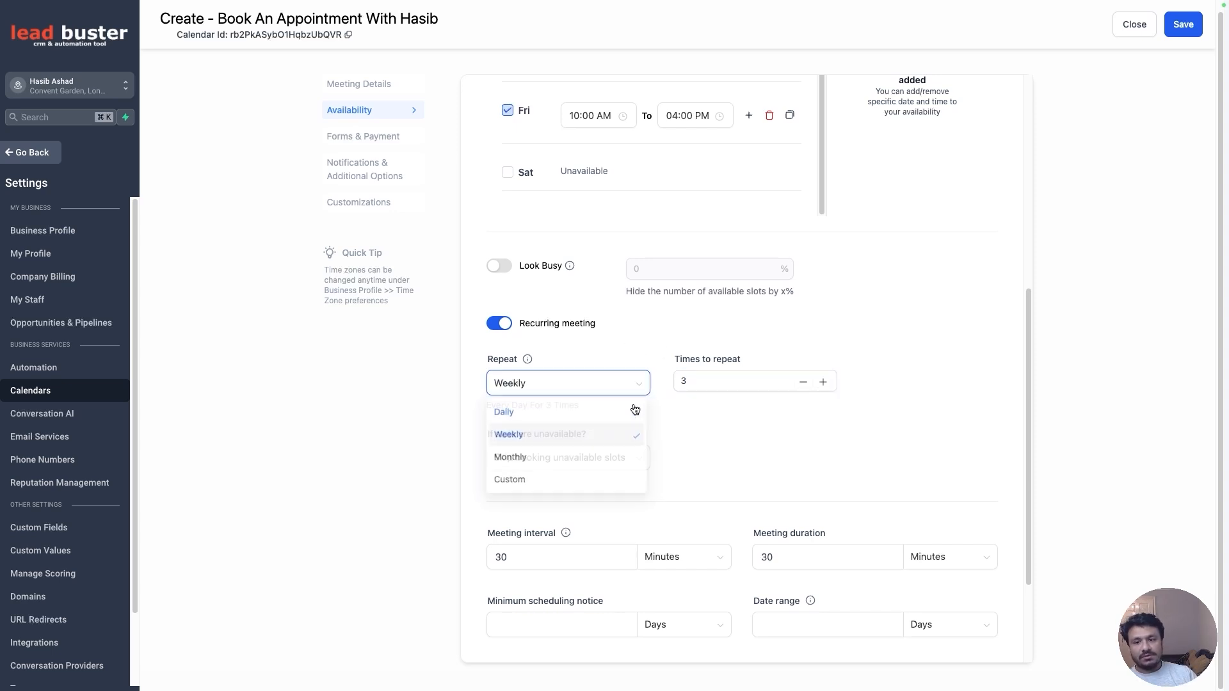
{"action": "left_click", "coordinate": [499, 323]}
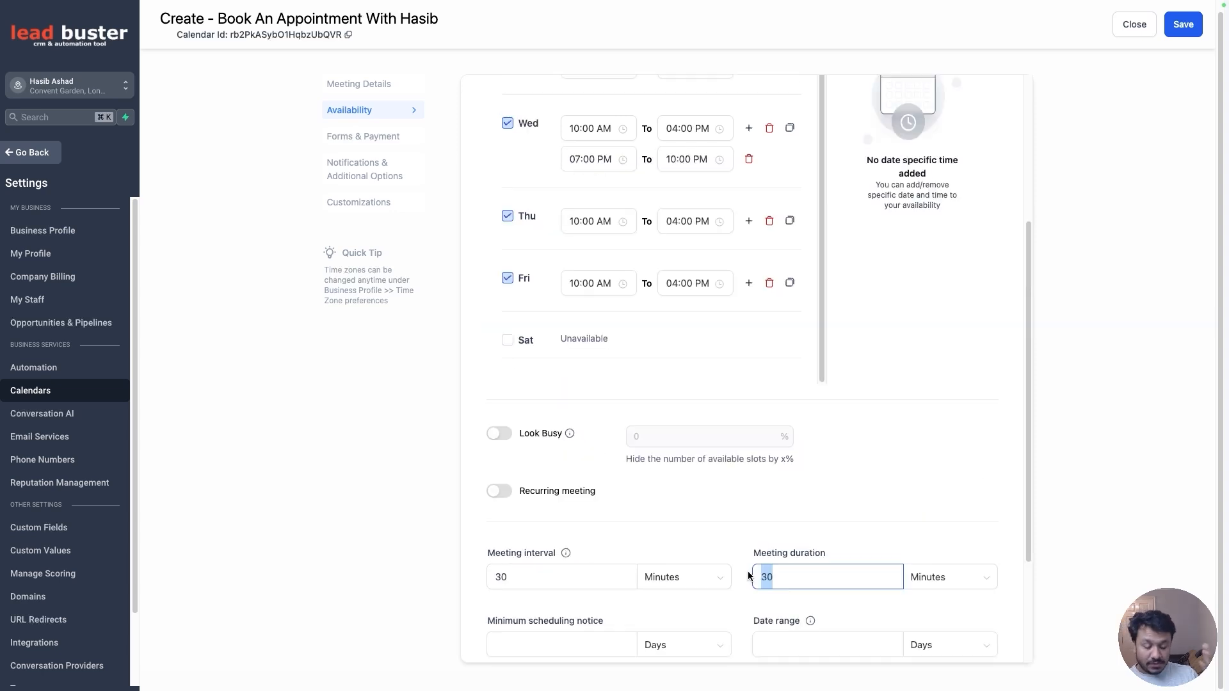
Set both the meeting duration and the meeting interval to 60 minutes.
{"action": "type", "text": "60"}
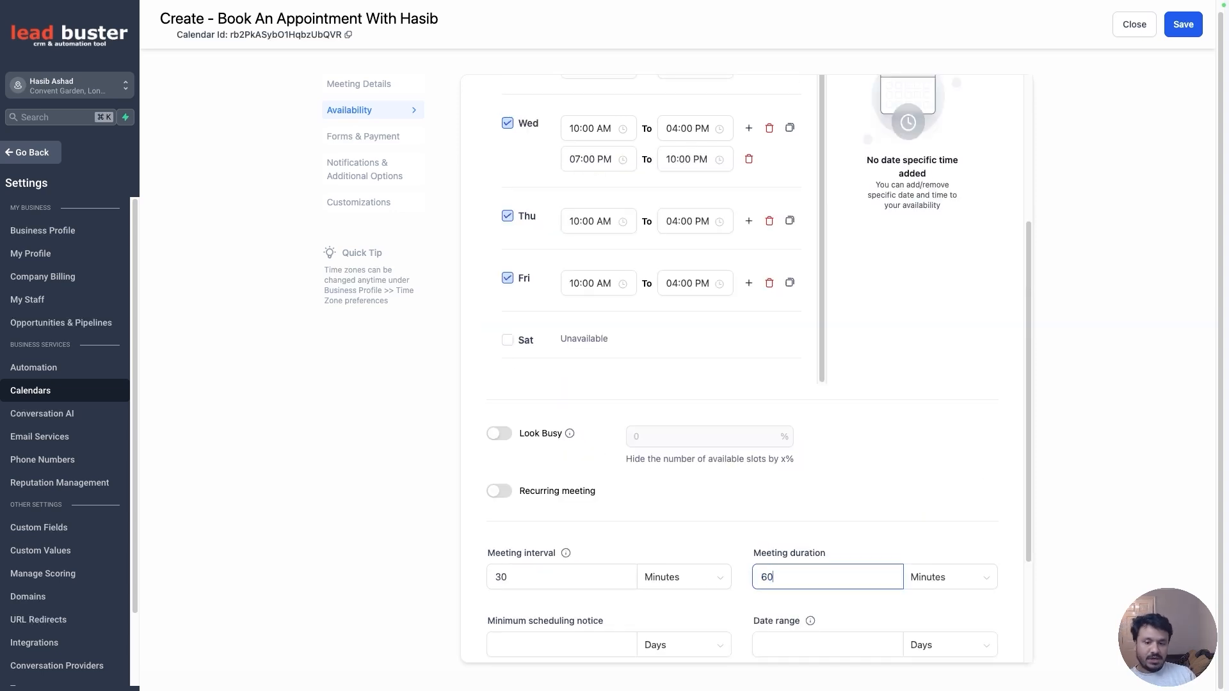
{"action": "double_click", "coordinate": [521, 577]}
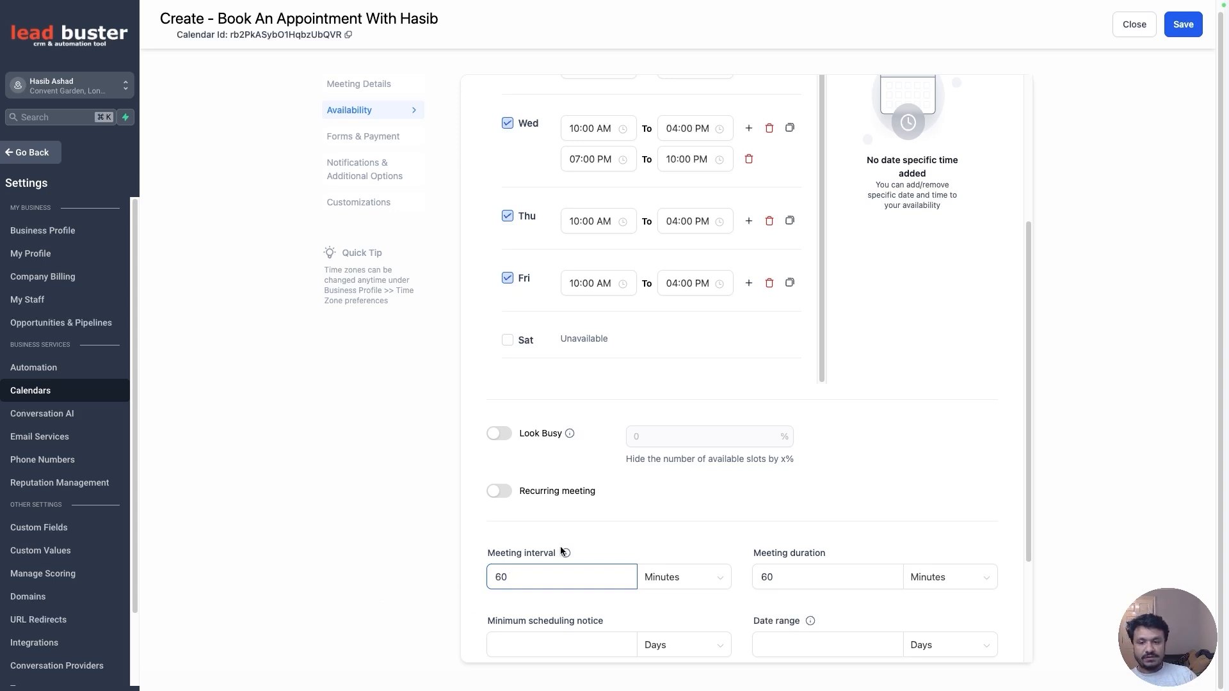
Set the minimum scheduling notice to 1 day and the date range to 14 days.
{"action": "scroll", "coordinate": [640, 563], "scroll_direction": "down", "scroll_amount": 3}
{"action": "left_click", "coordinate": [564, 480]}
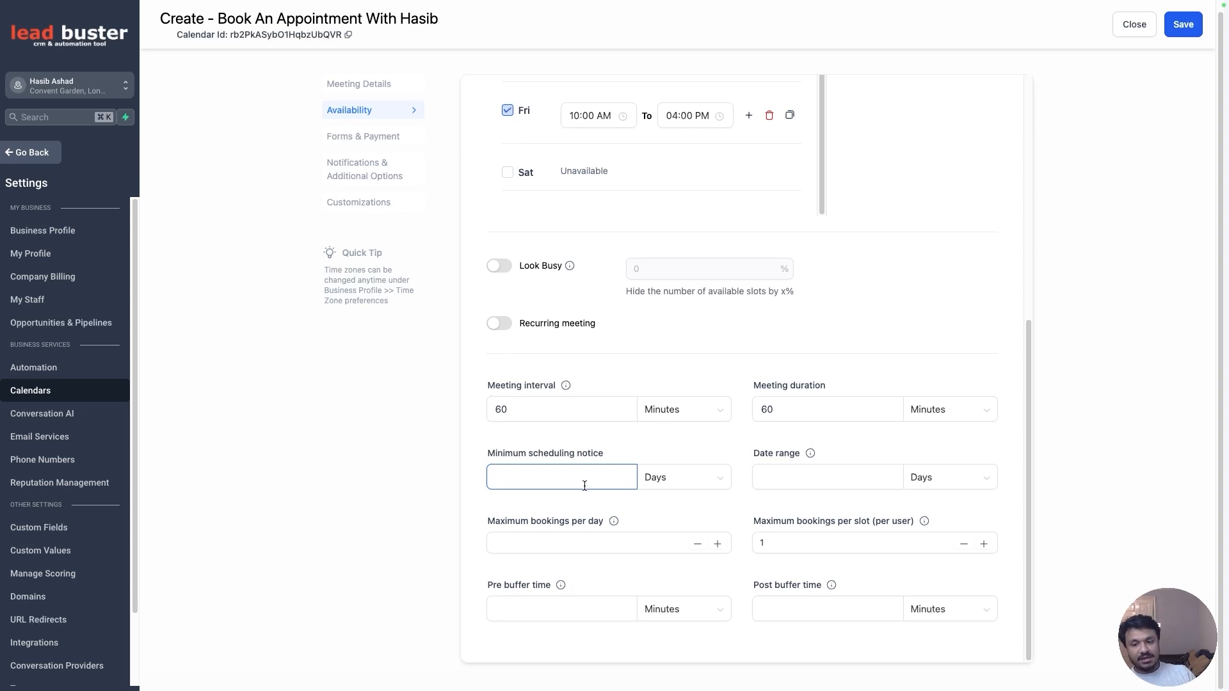
{"action": "type", "text": "1"}
{"action": "left_click", "coordinate": [699, 481]}
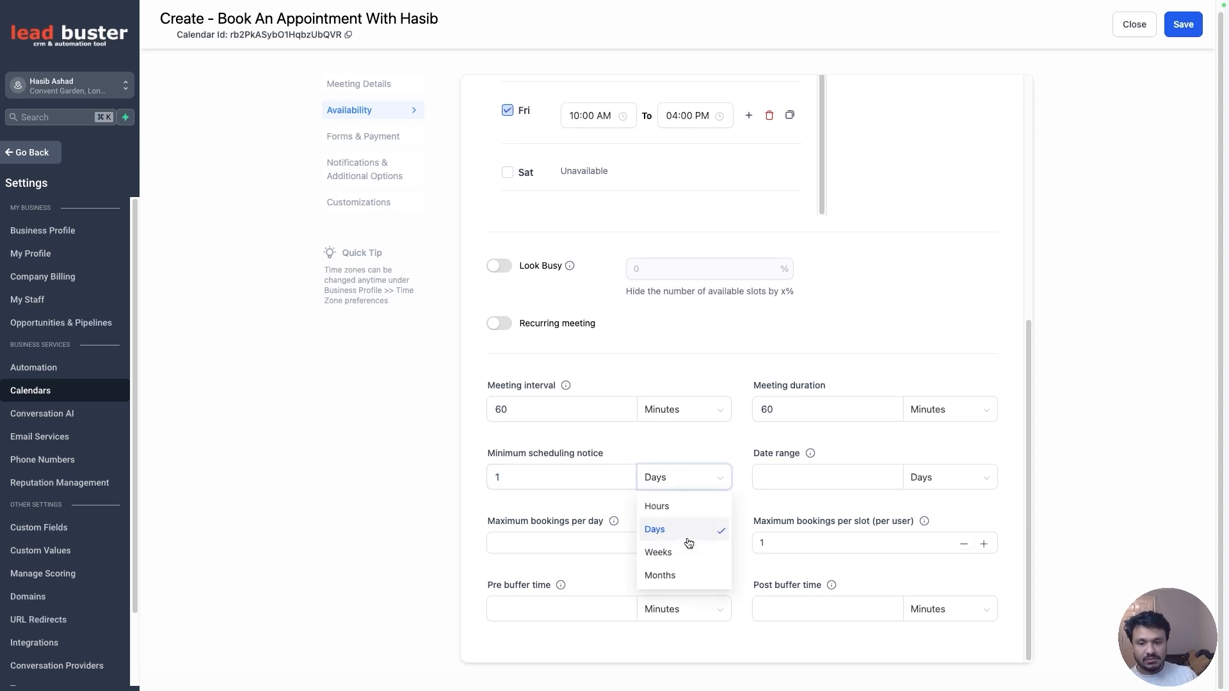
{"action": "left_click", "coordinate": [680, 517]}
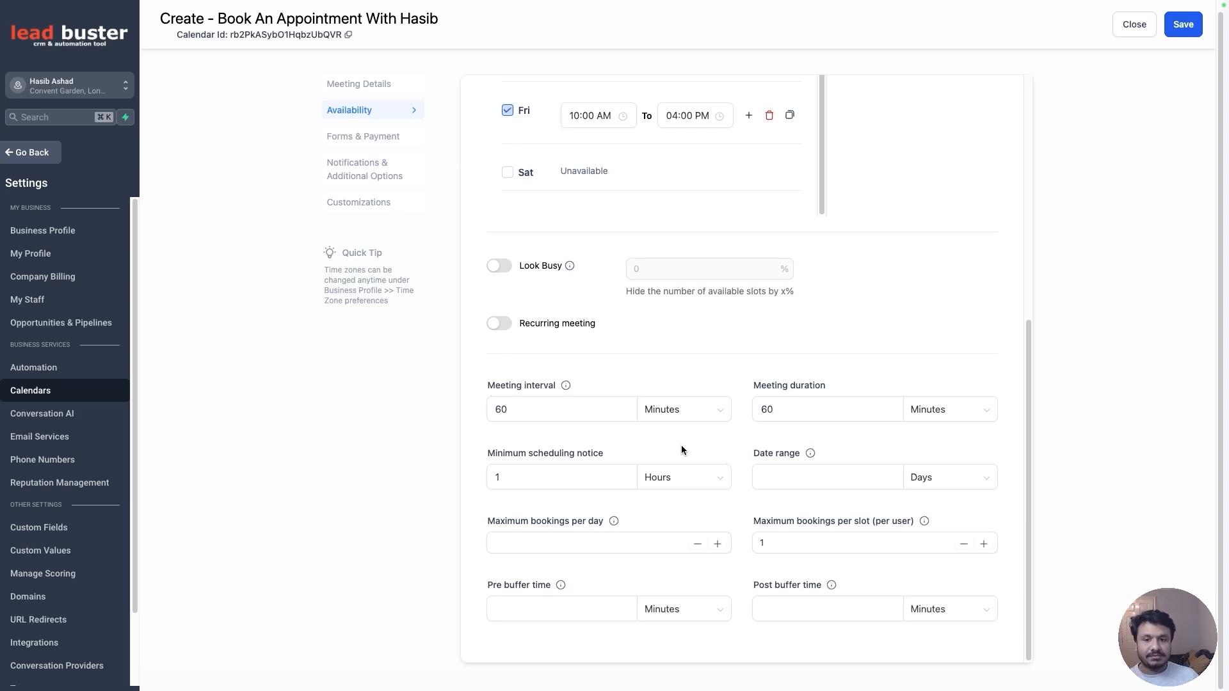
{"action": "left_click", "coordinate": [702, 484]}
{"action": "left_click", "coordinate": [672, 526]}
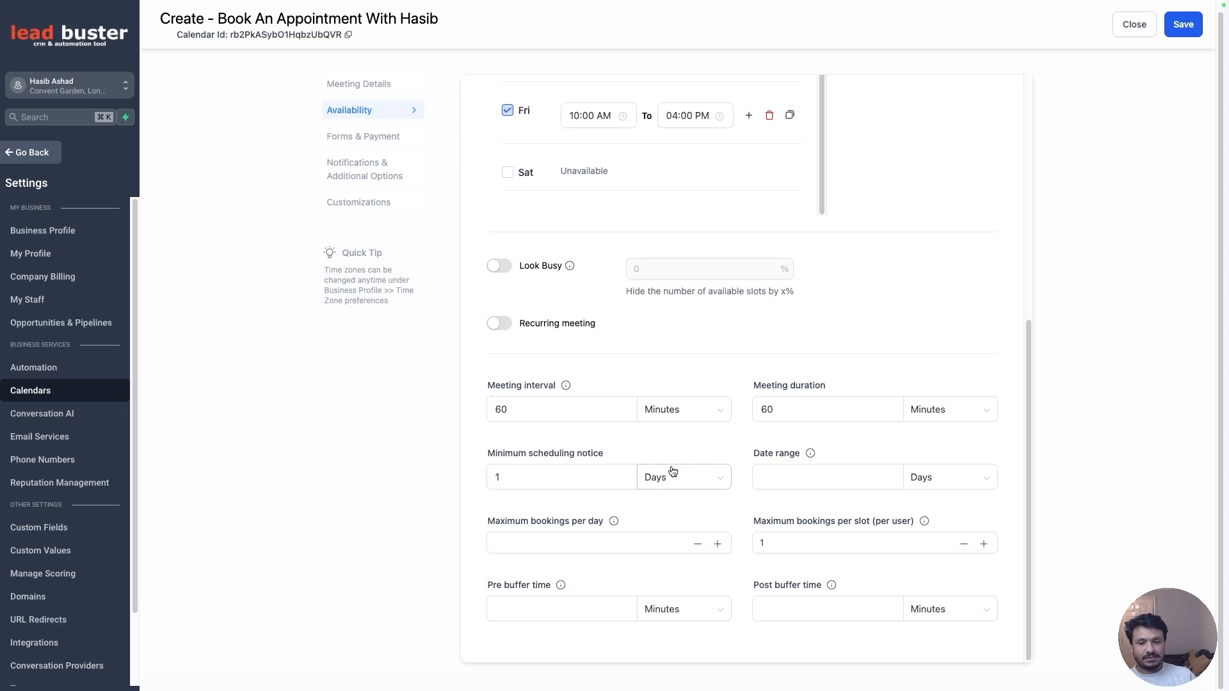
{"action": "left_click", "coordinate": [809, 478]}
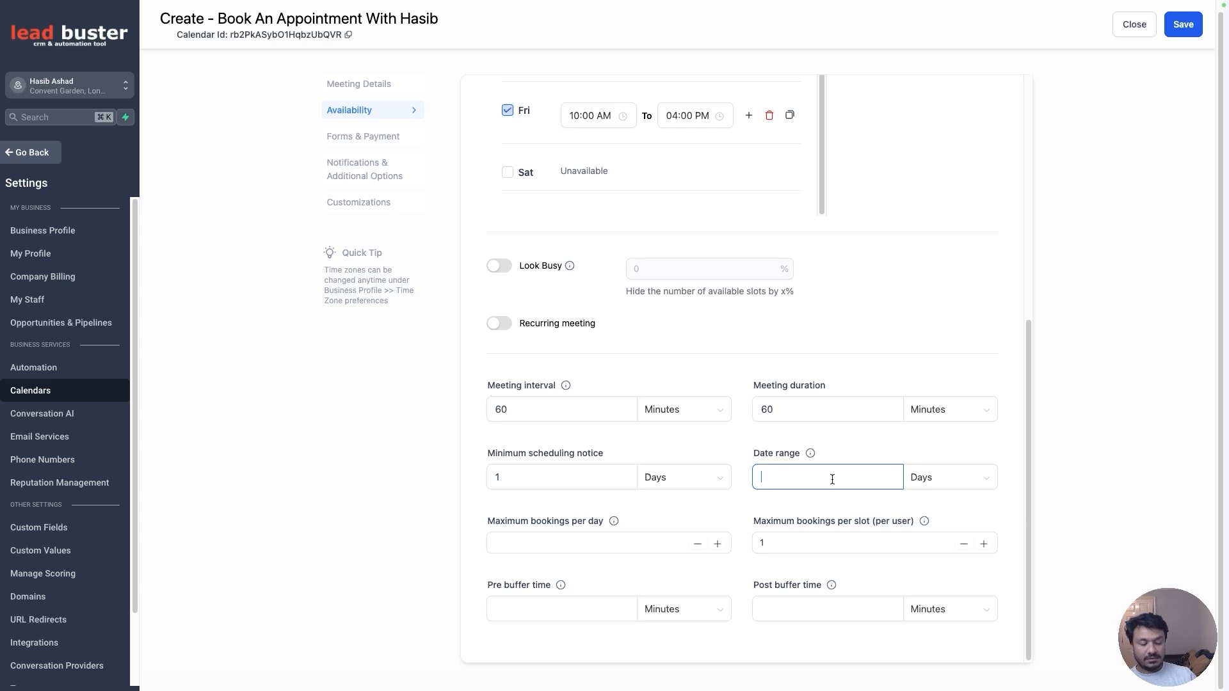
{"action": "type", "text": "14"}
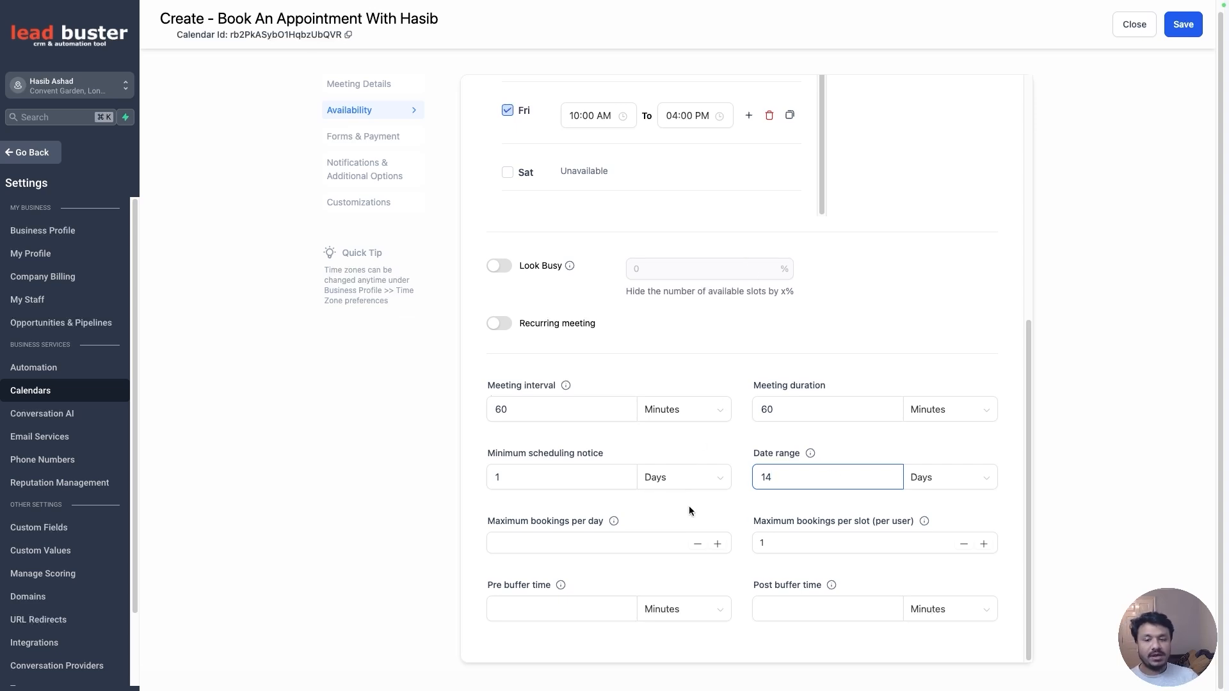
Try 5 as the maximum bookings per slot (per user), and set the value back to 1.
{"action": "left_click", "coordinate": [559, 543]}
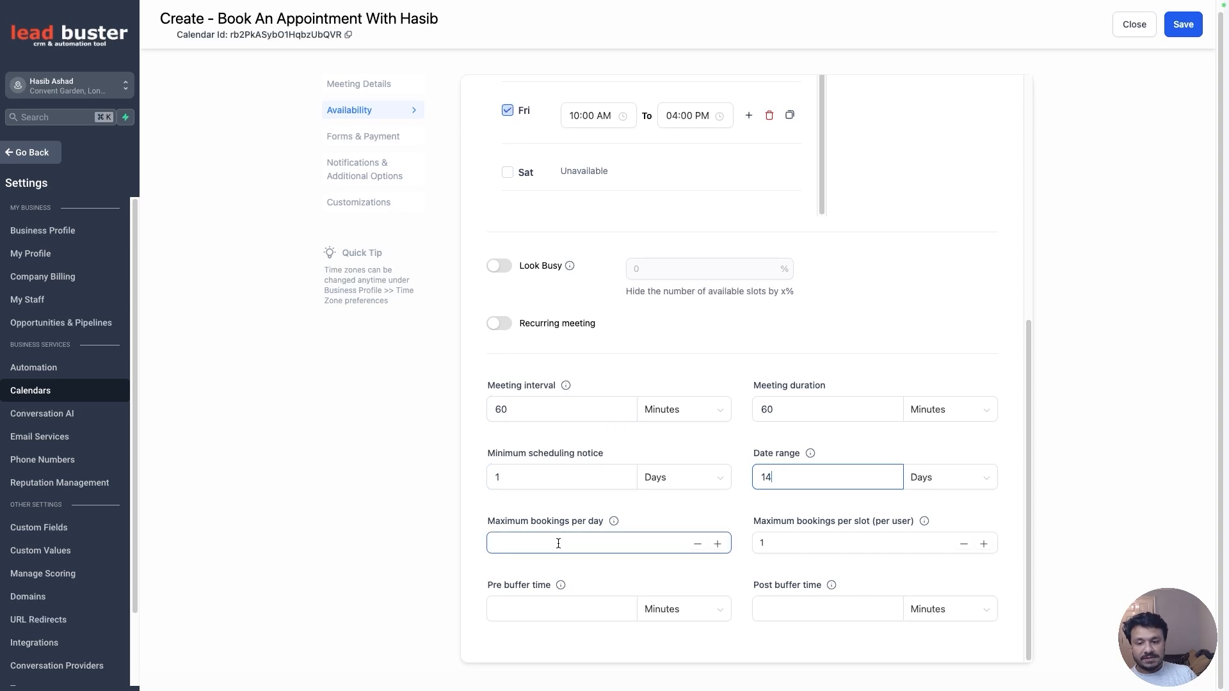
{"action": "left_click", "coordinate": [704, 512]}
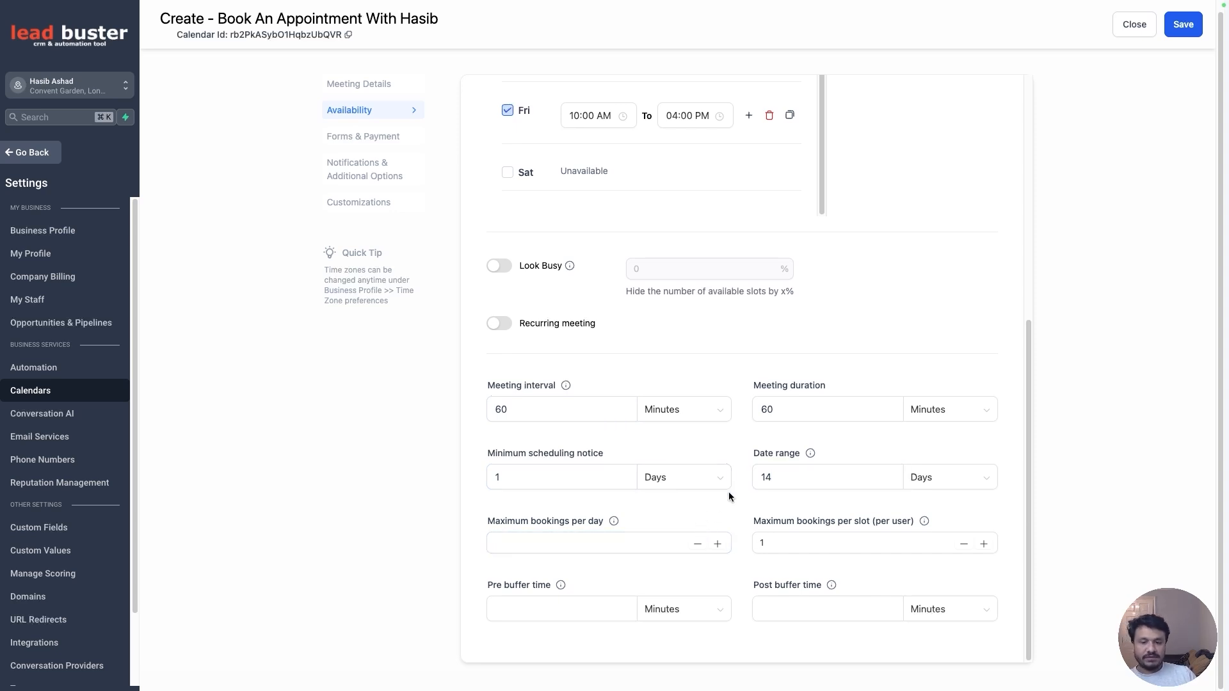
{"action": "left_click", "coordinate": [790, 543]}
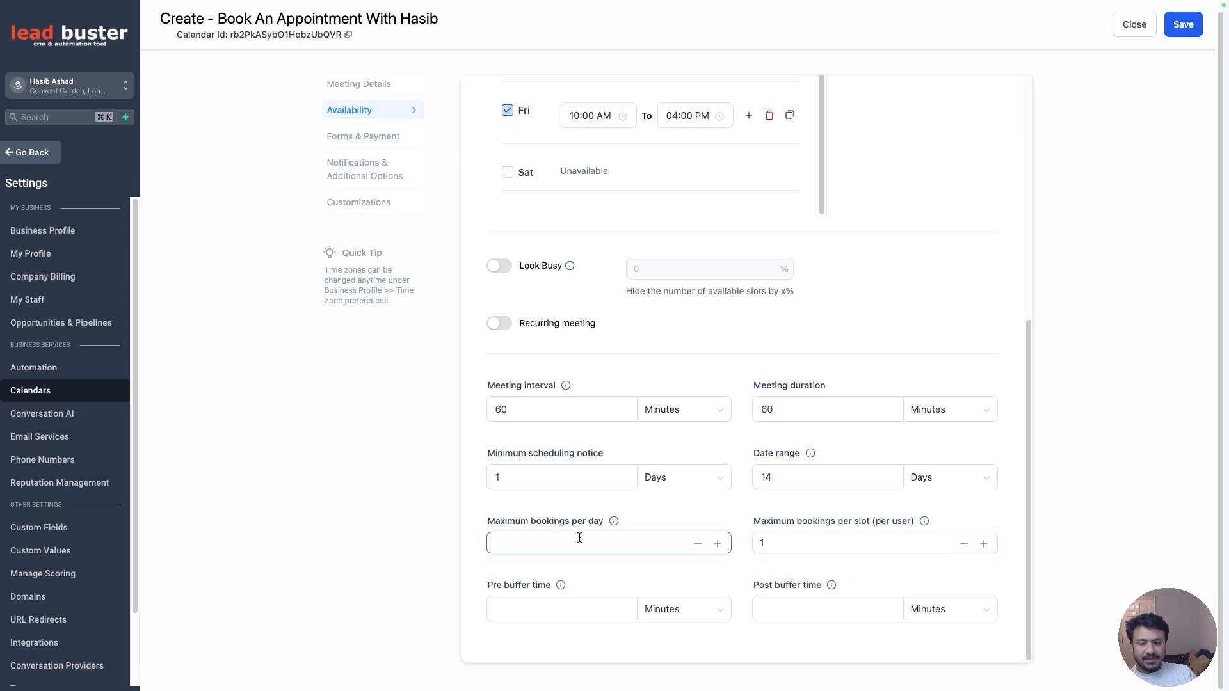
{"action": "double_click", "coordinate": [799, 549]}
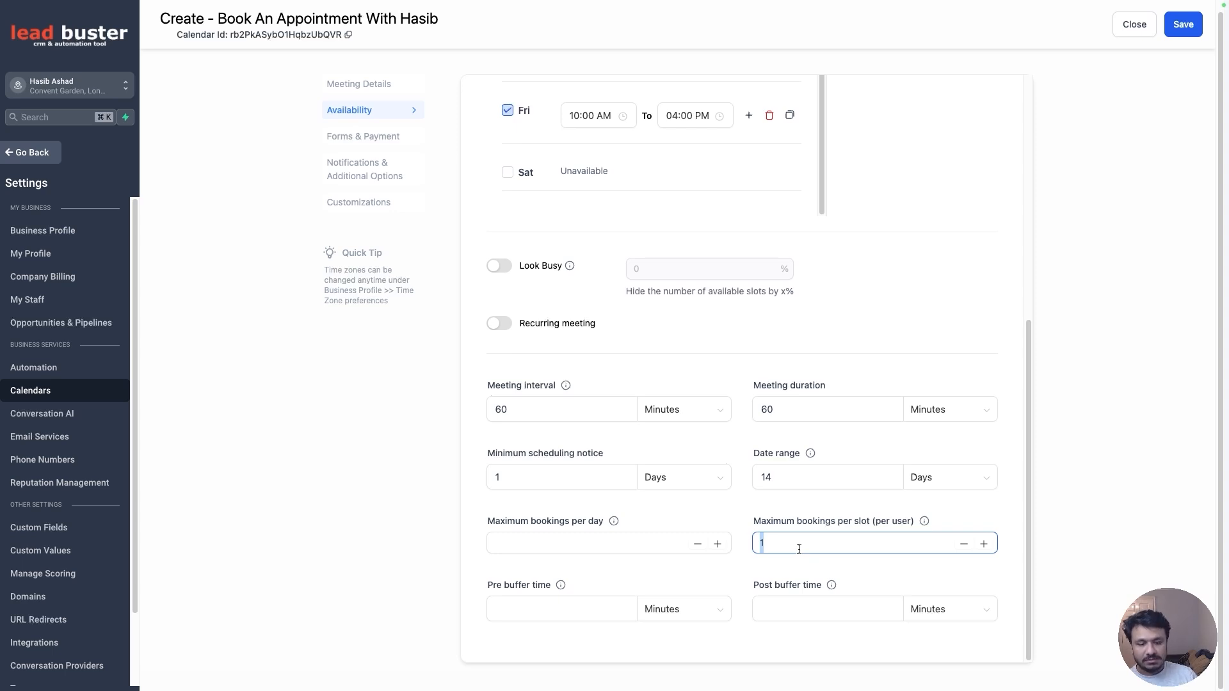
{"action": "type", "text": "5"}
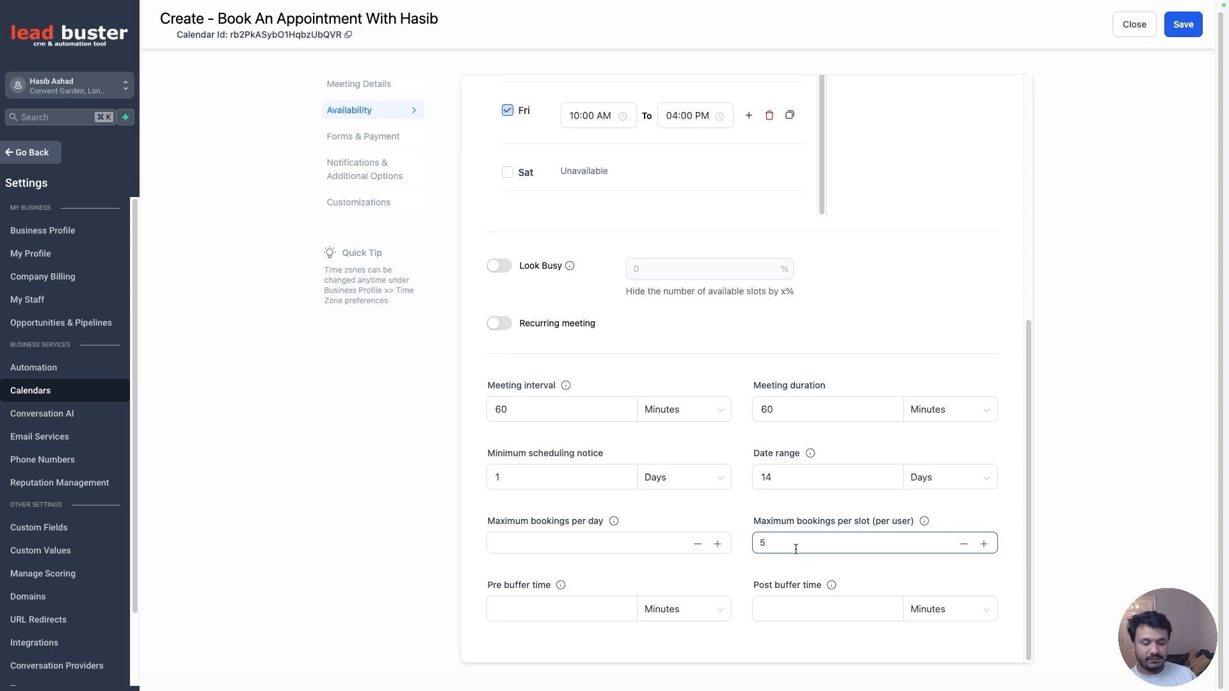
{"action": "key", "text": "BackSpace"}
{"action": "type", "text": "1"}
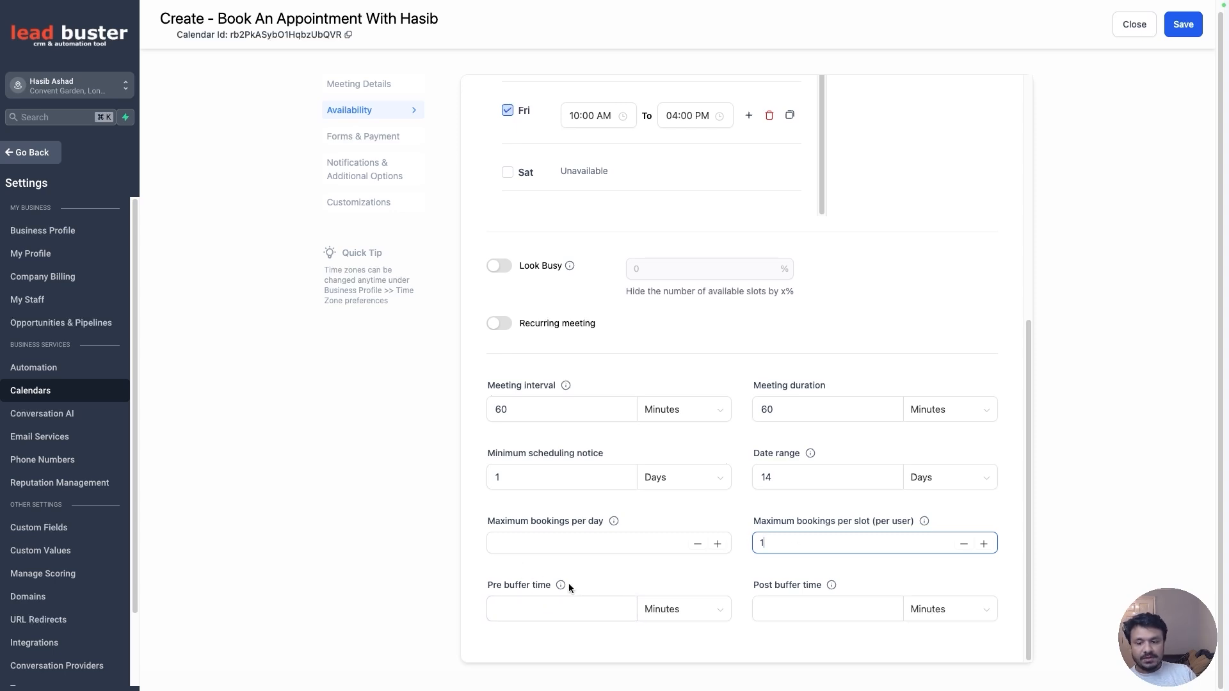
Try a post buffer time of 15 minutes, and clear the value again.
{"action": "left_click", "coordinate": [528, 599]}
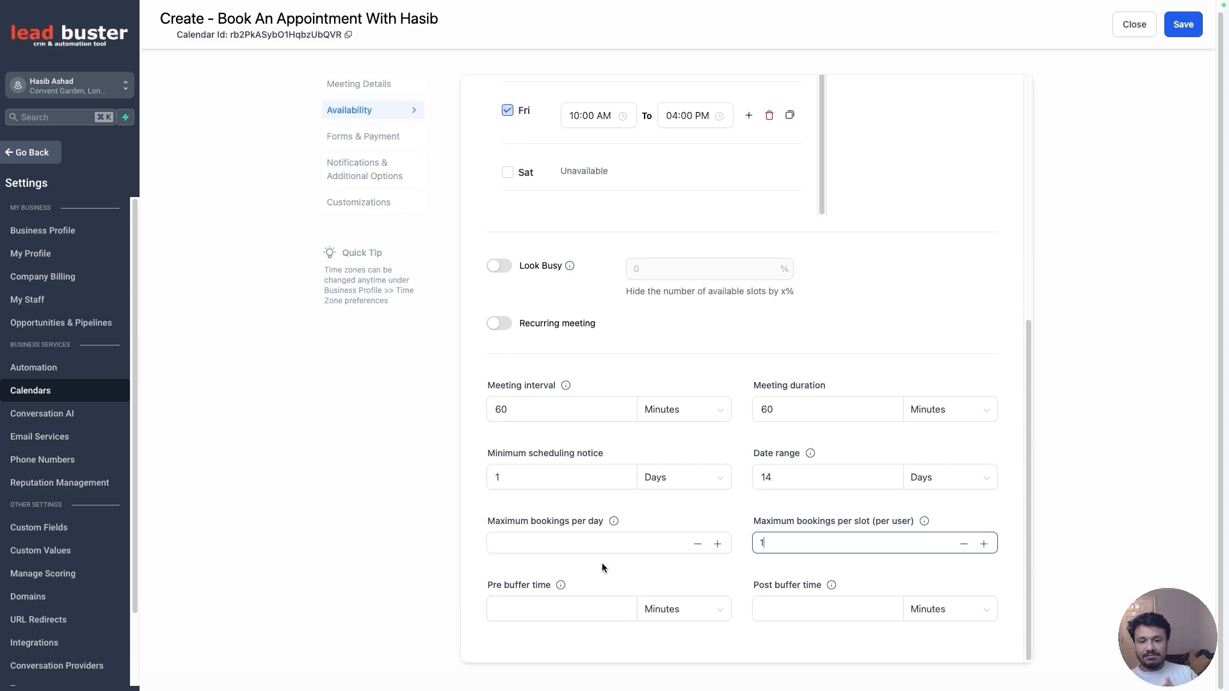
{"action": "left_click", "coordinate": [786, 603]}
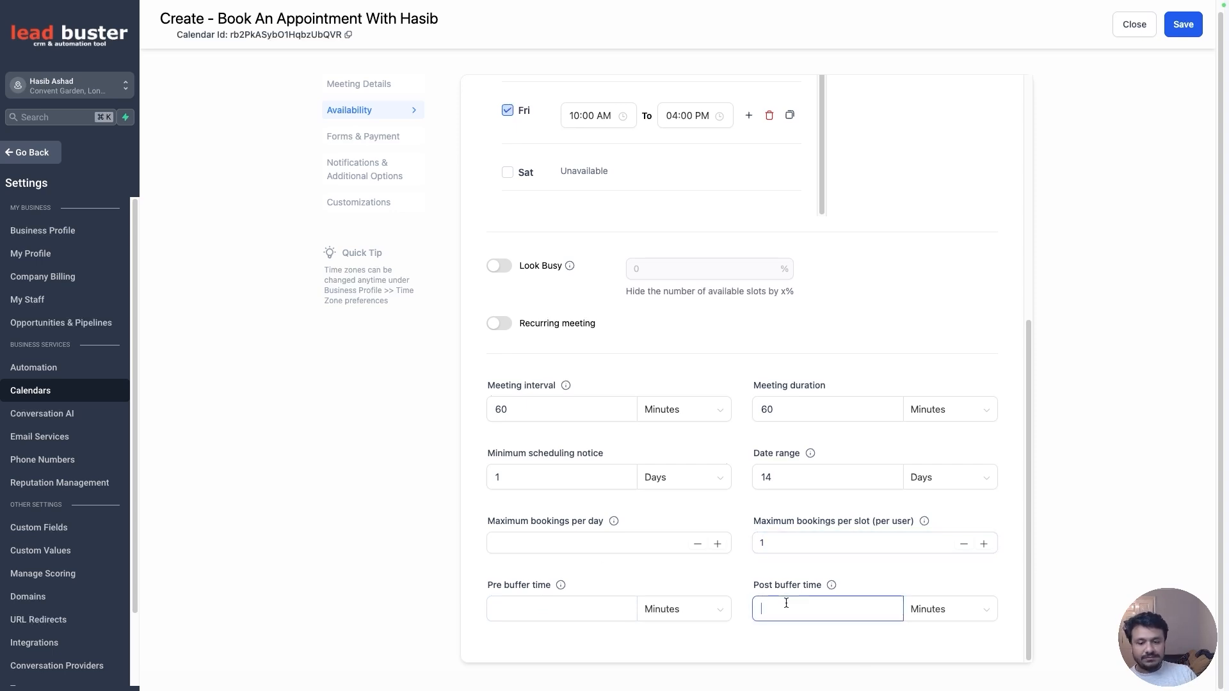
{"action": "type", "text": "15"}
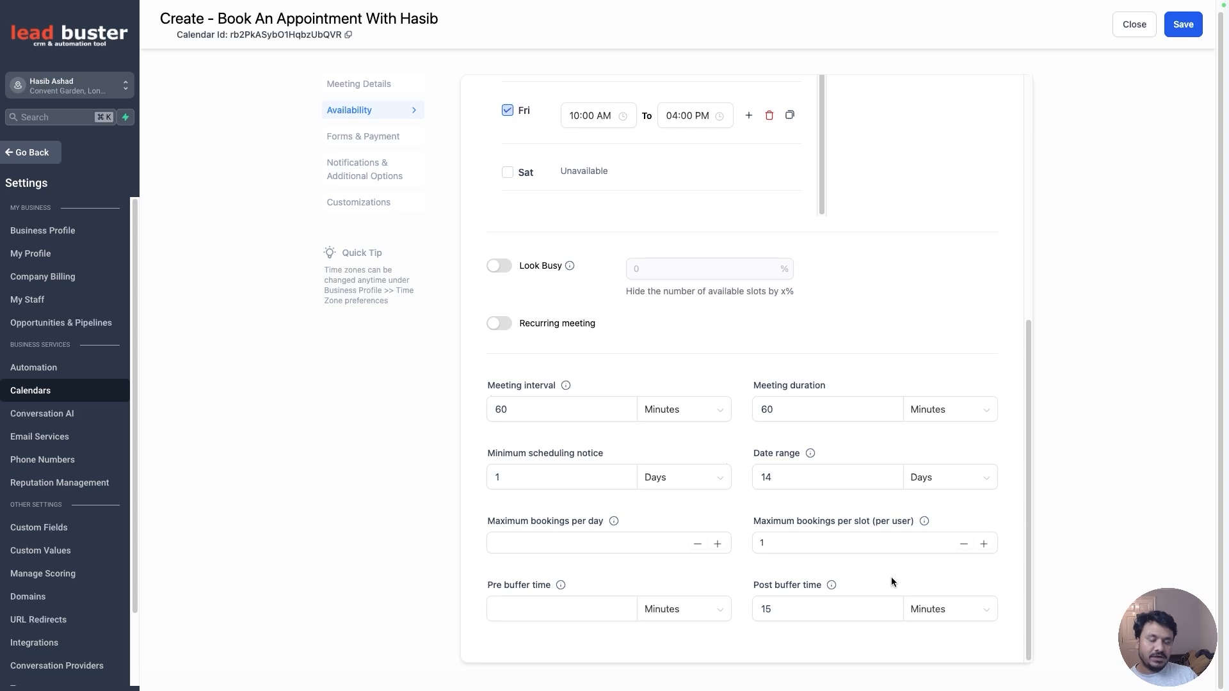
{"action": "left_click_drag", "start_coordinate": [804, 609], "coordinate": [737, 613]}
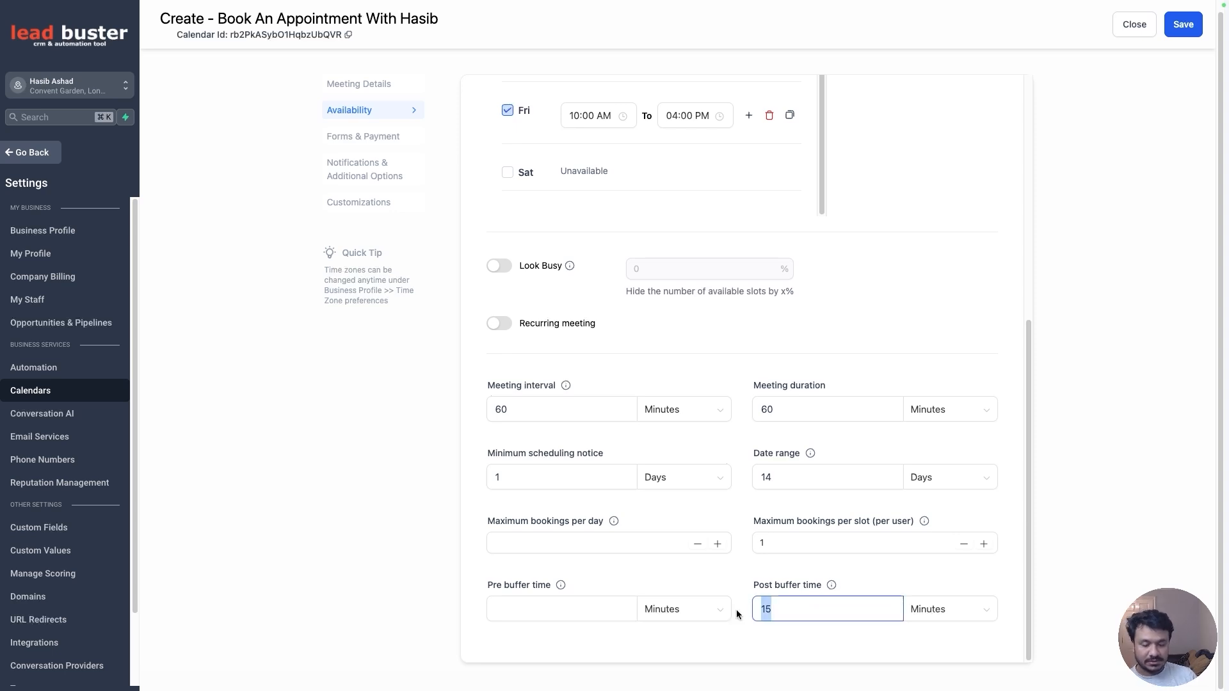
{"action": "key", "text": "BackSpace"}
Review the weekly availability hours and save the calendar settings.
{"action": "scroll", "coordinate": [719, 502], "scroll_direction": "up", "scroll_amount": 3}
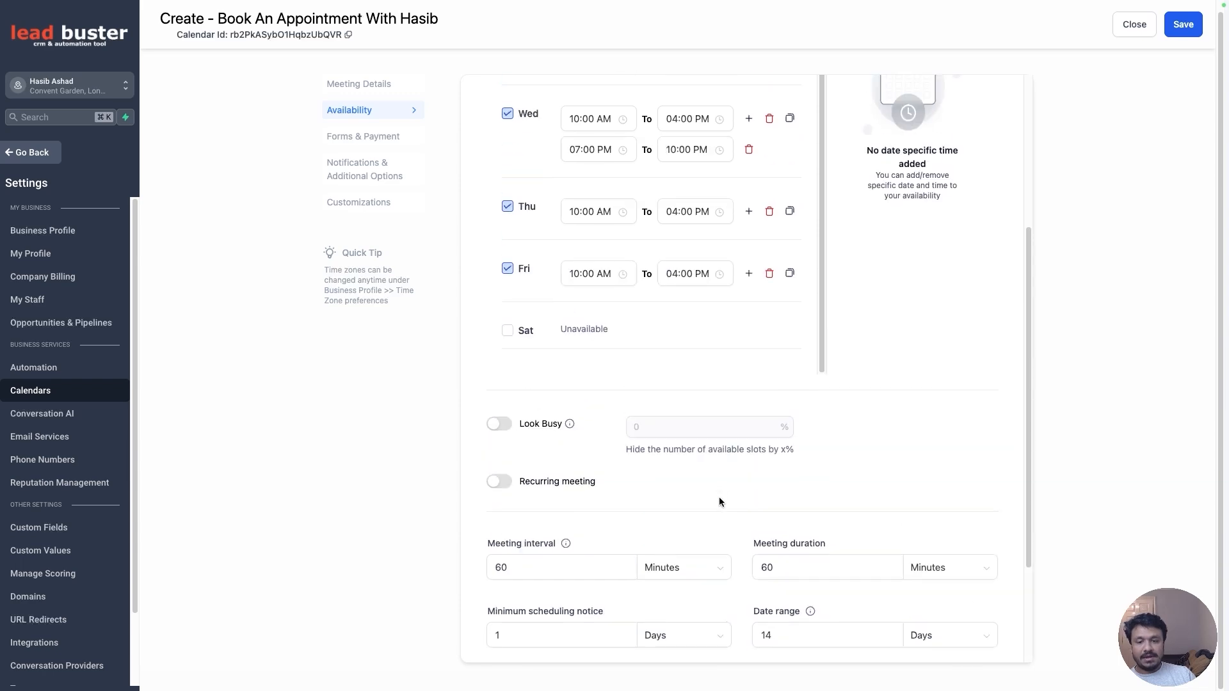
{"action": "scroll", "coordinate": [720, 497], "scroll_direction": "up", "scroll_amount": 5}
{"action": "scroll", "coordinate": [743, 393], "scroll_direction": "down", "scroll_amount": 8}
{"action": "scroll", "coordinate": [681, 374], "scroll_direction": "up", "scroll_amount": 8}
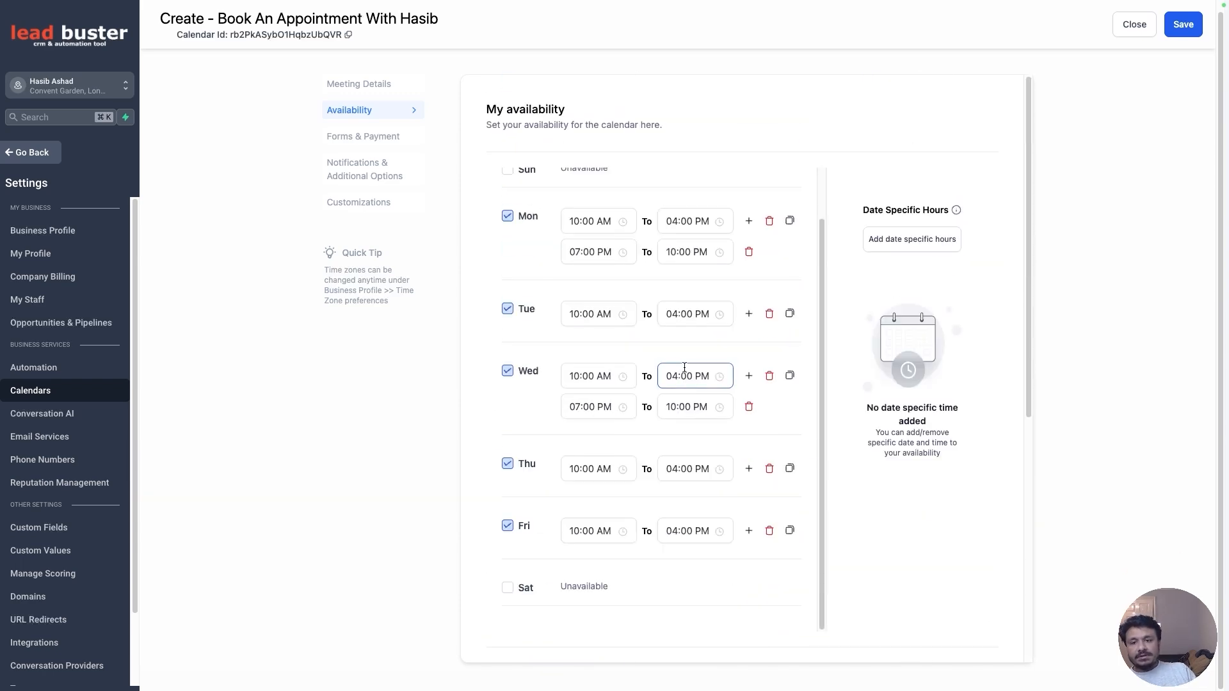
{"action": "scroll", "coordinate": [755, 402], "scroll_direction": "down", "scroll_amount": 4}
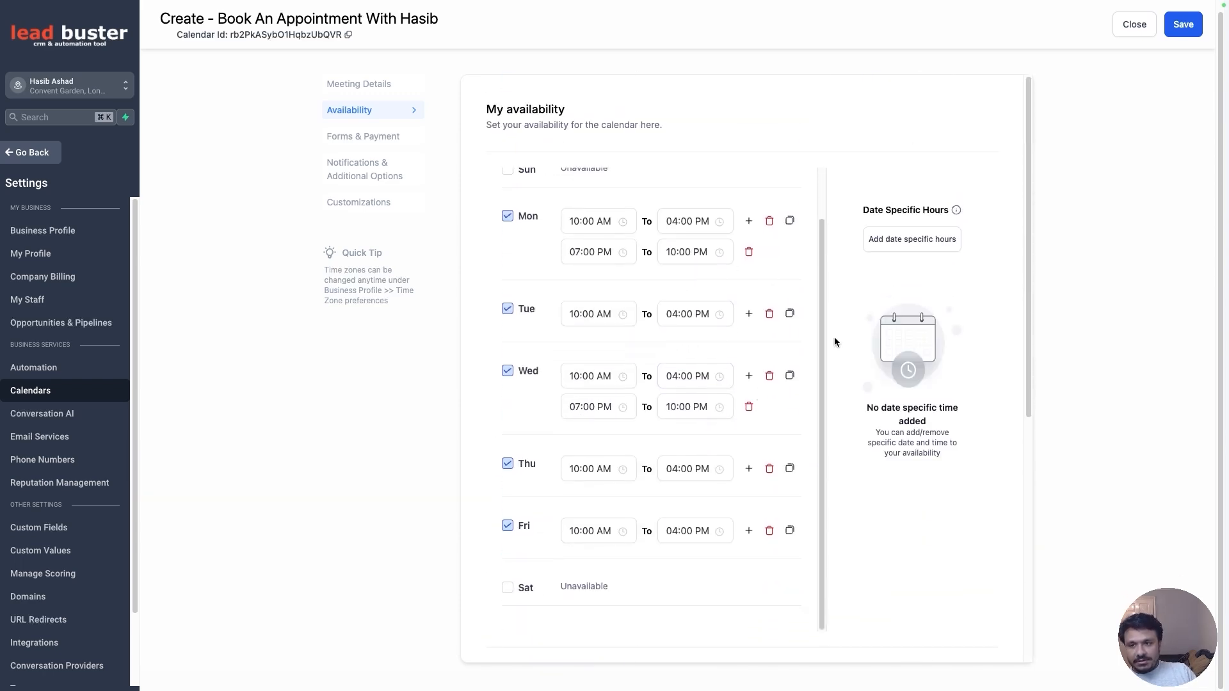
{"action": "left_click", "coordinate": [1177, 36]}
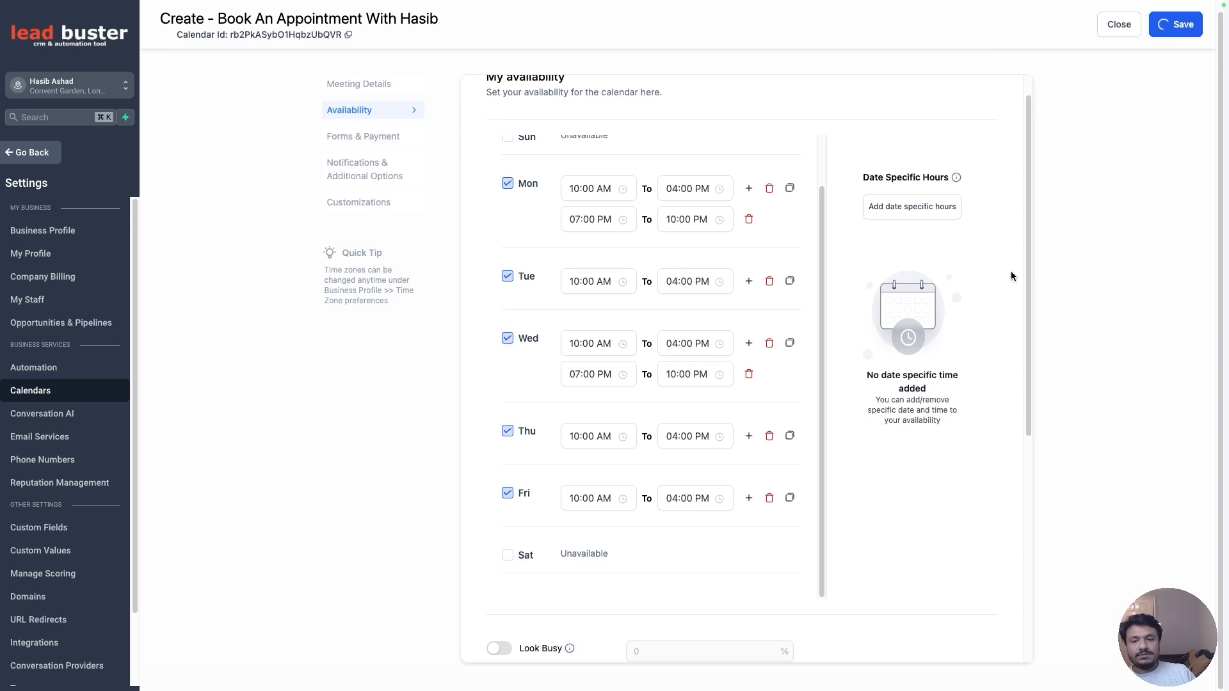
Open the Forms & Payment settings and try placing Form before Date & Time Selector in the widget order, restoring the original order.
{"action": "left_click", "coordinate": [382, 138]}
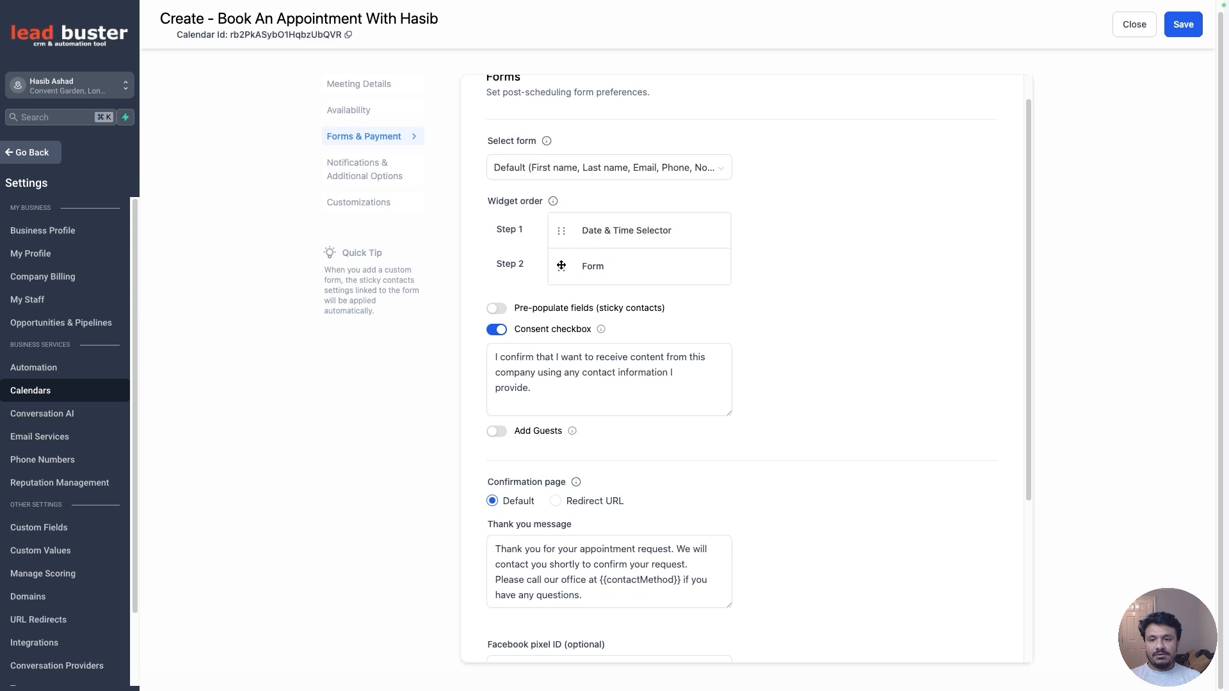
{"action": "left_click_drag", "start_coordinate": [561, 267], "coordinate": [566, 216]}
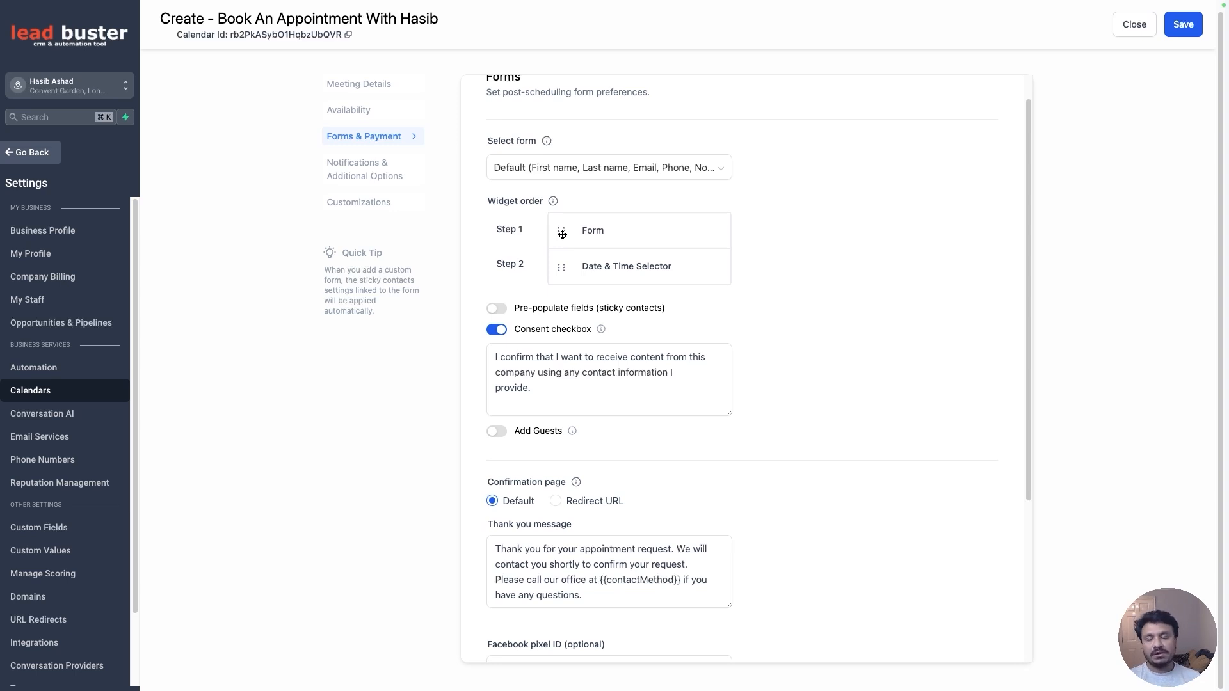
{"action": "left_click_drag", "start_coordinate": [561, 235], "coordinate": [761, 252]}
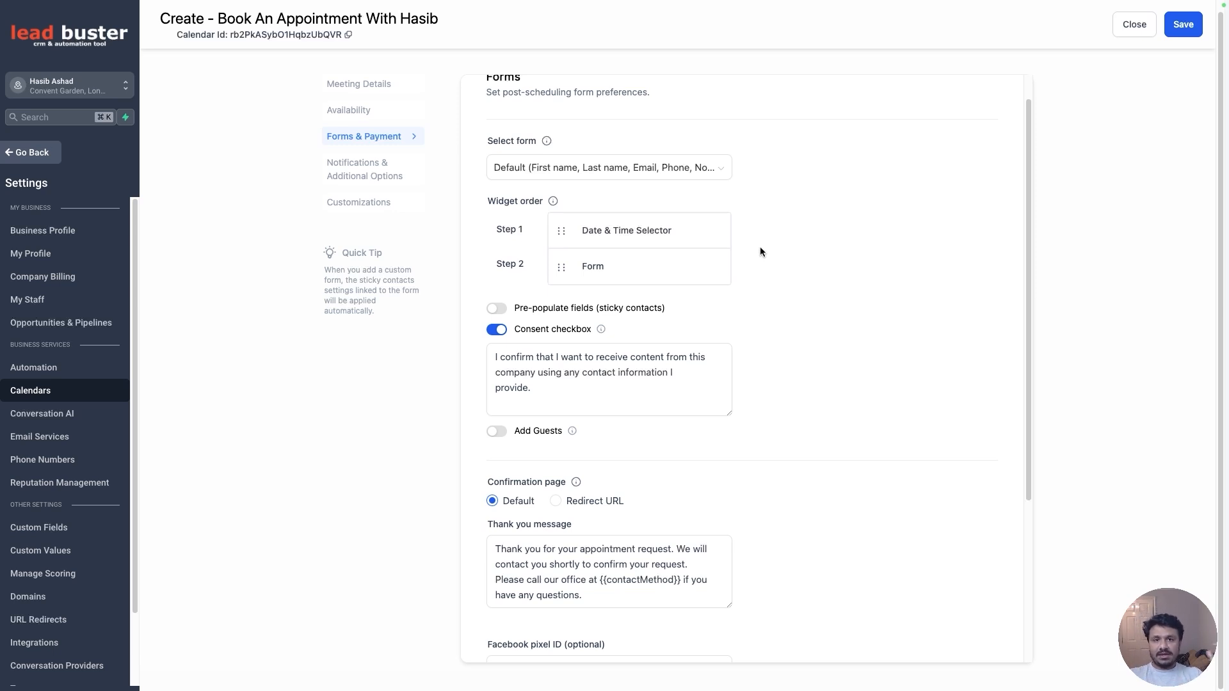
Enable Pre-populate fields (sticky contacts) and look through the available booking forms without changing the selection.
{"action": "left_click", "coordinate": [498, 311]}
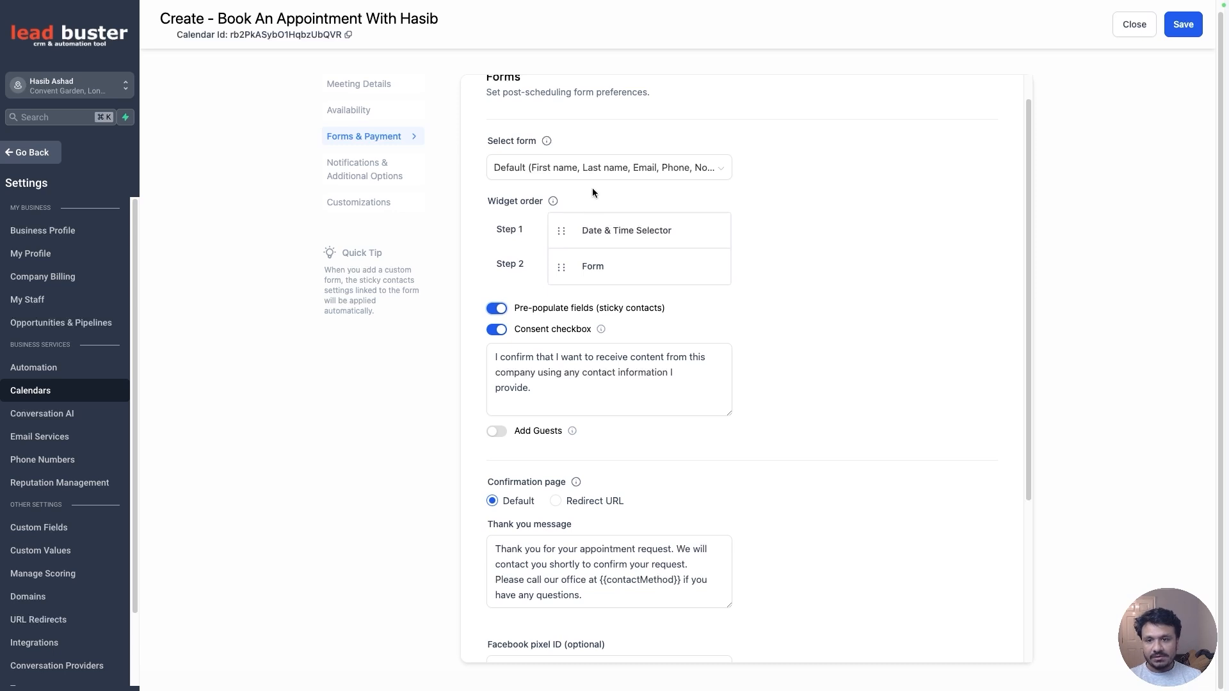
{"action": "left_click", "coordinate": [595, 167]}
{"action": "left_click", "coordinate": [765, 159]}
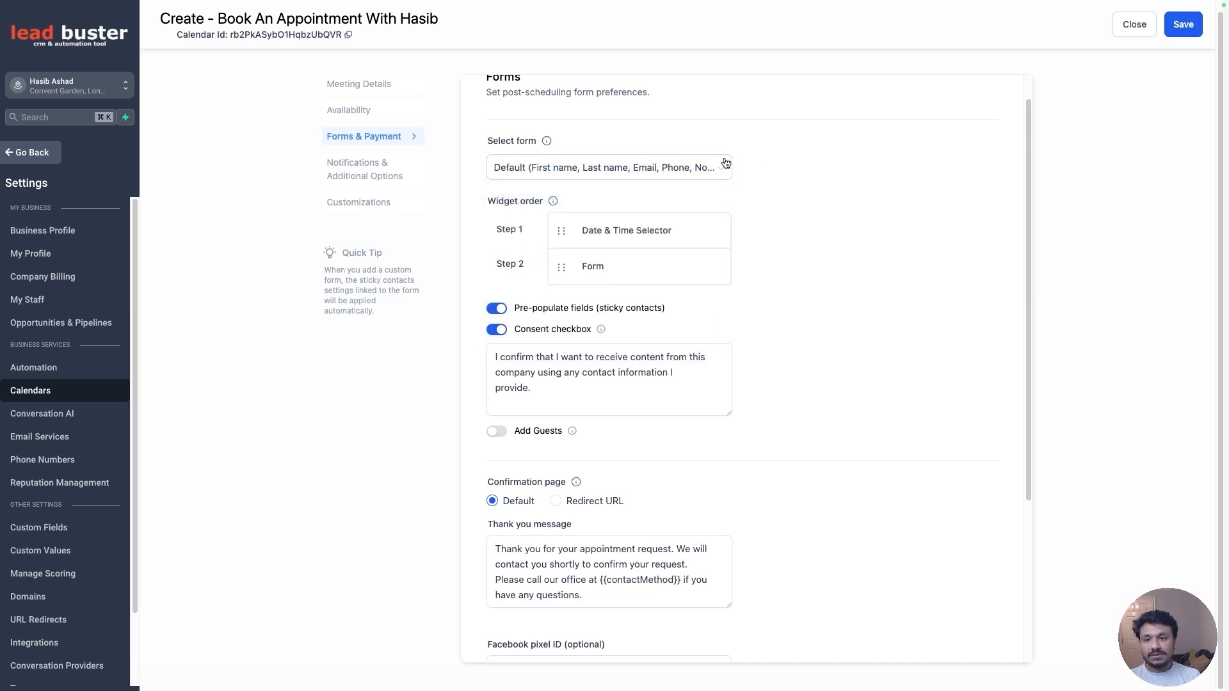
{"action": "left_click", "coordinate": [678, 169]}
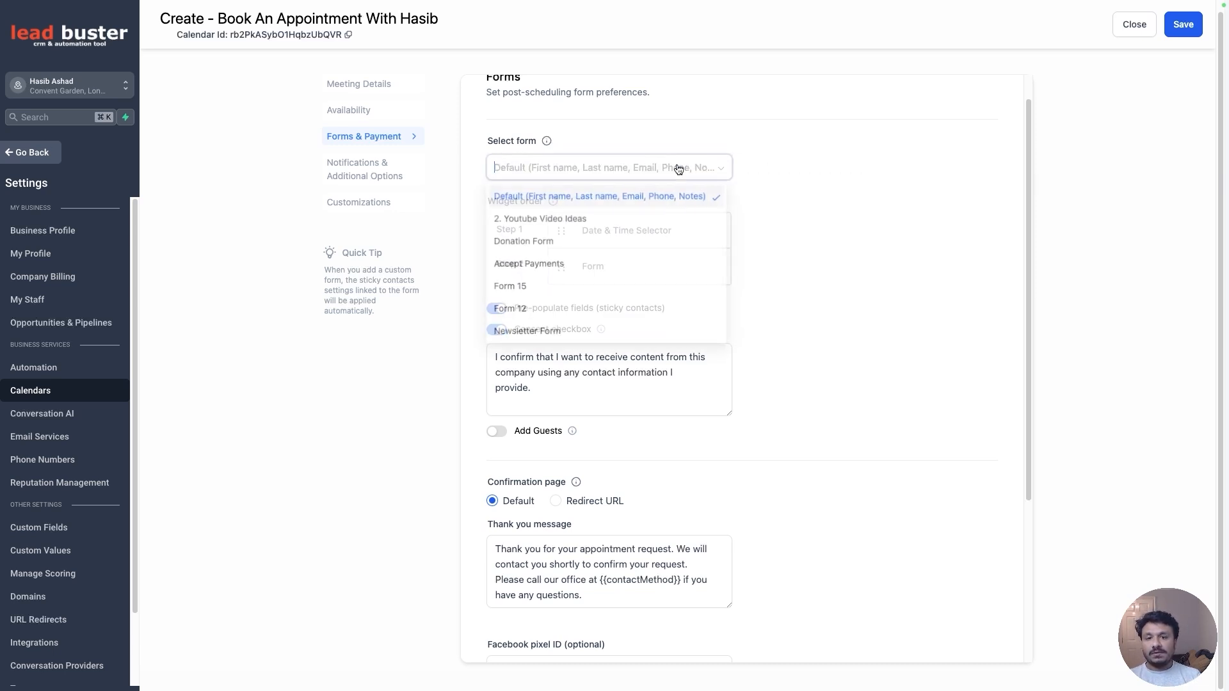
{"action": "left_click", "coordinate": [761, 171]}
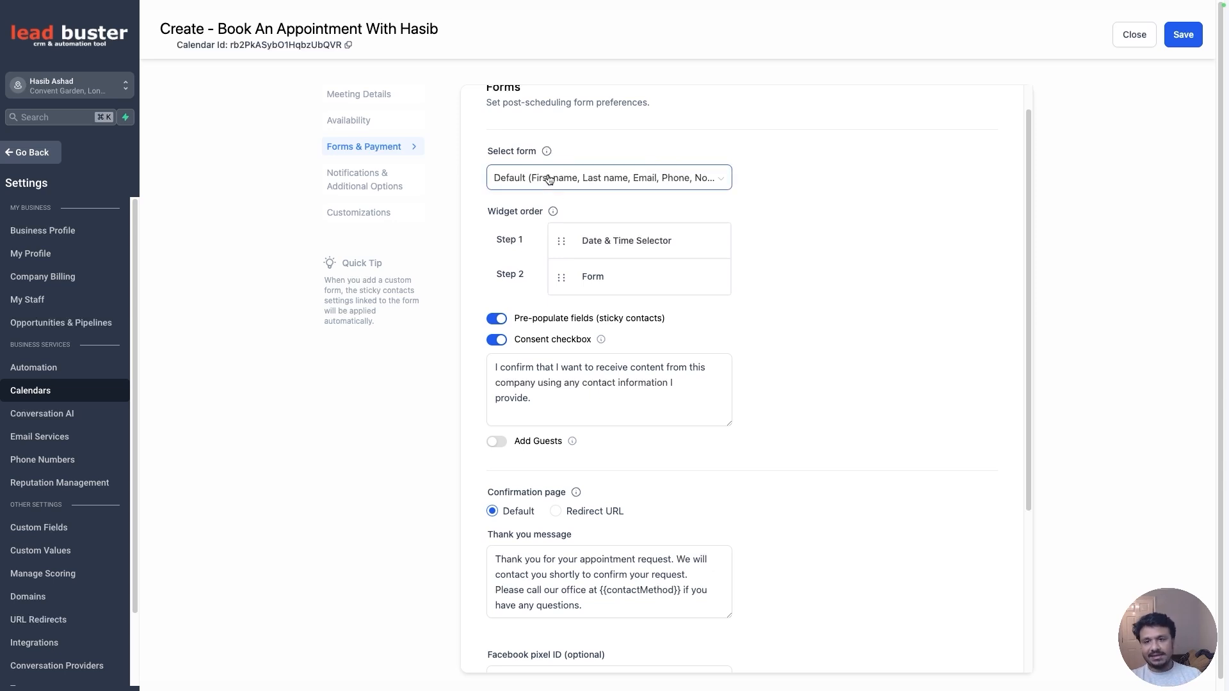
{"action": "left_click", "coordinate": [585, 172]}
{"action": "left_click", "coordinate": [609, 146]}
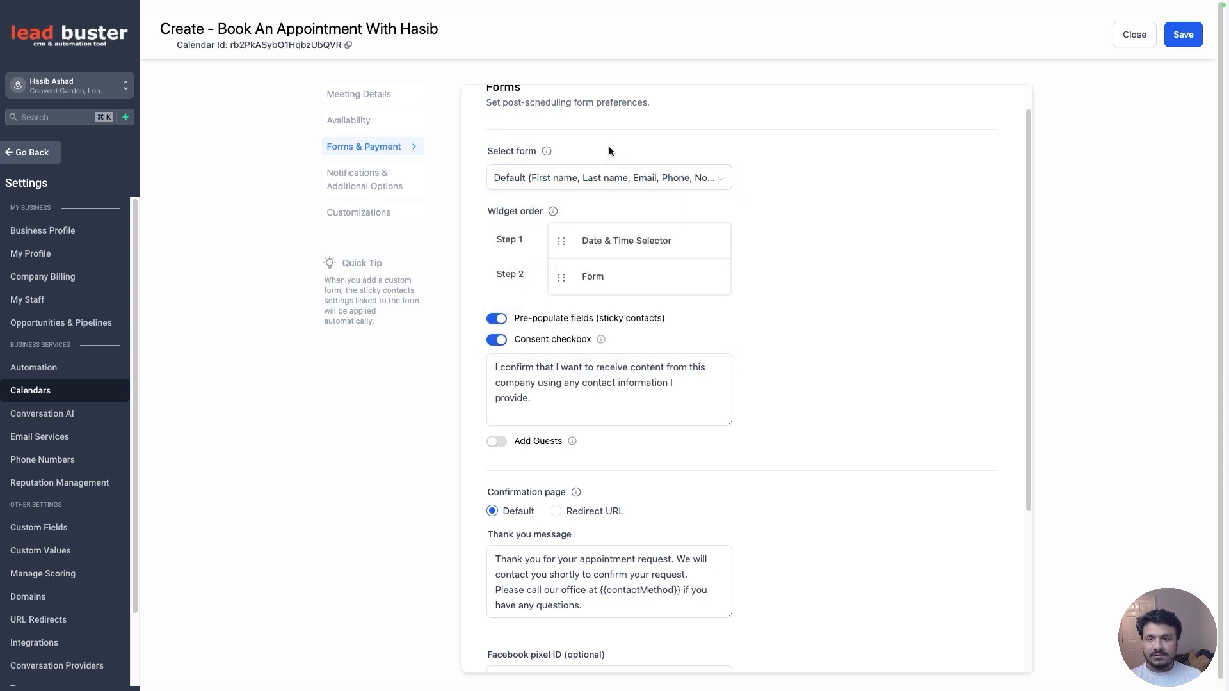
Try Form 15 as the booking form, and switch back to the Default form.
{"action": "left_click", "coordinate": [619, 174]}
{"action": "left_click", "coordinate": [549, 294]}
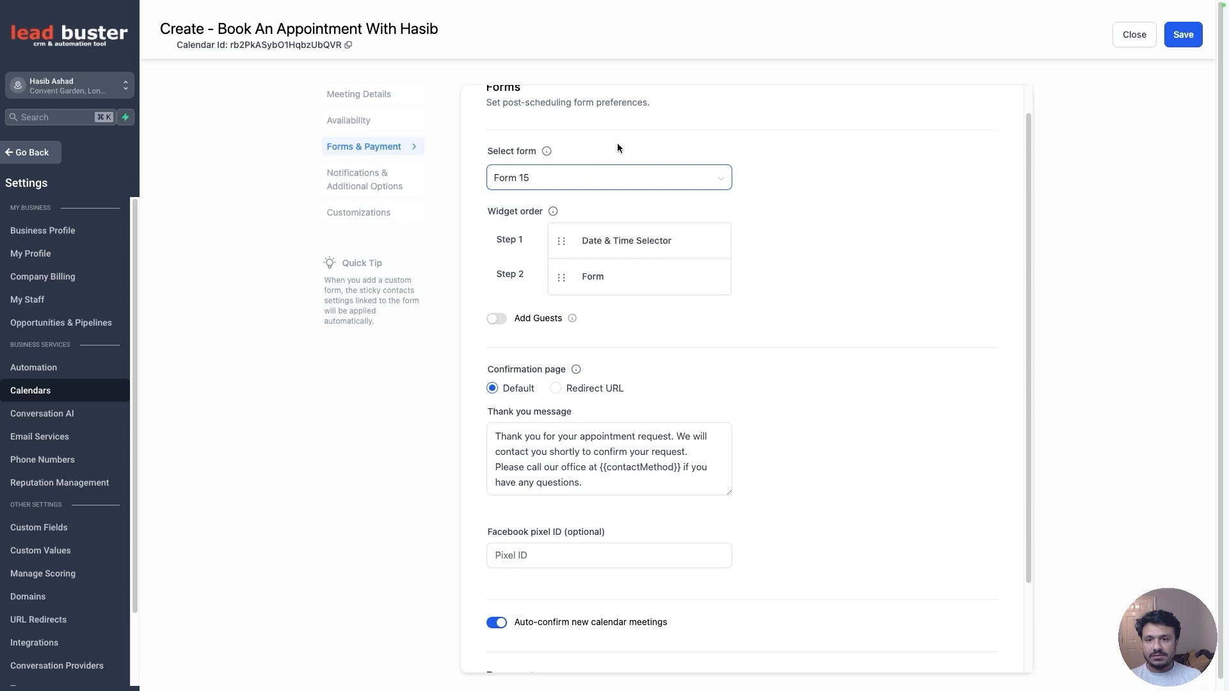
{"action": "left_click", "coordinate": [608, 185]}
{"action": "left_click", "coordinate": [572, 202]}
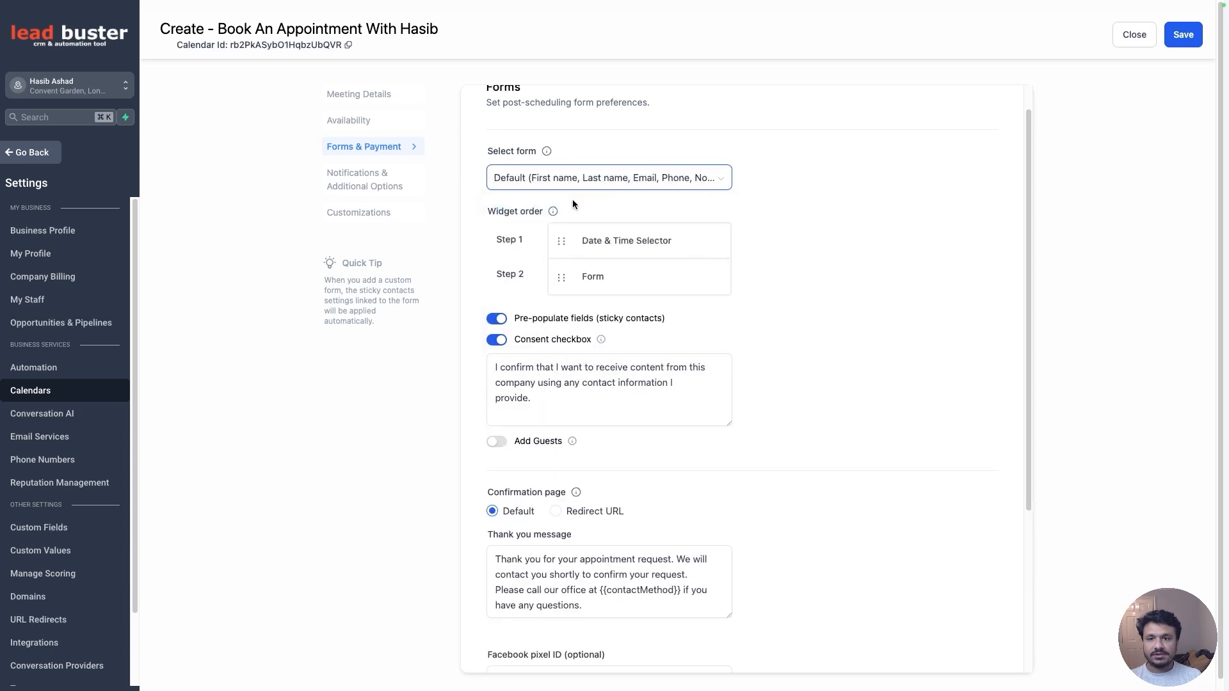
Read the explanation of the Add Guests option, and switch the option on and off again.
{"action": "scroll", "coordinate": [685, 224], "scroll_direction": "down", "scroll_amount": 1}
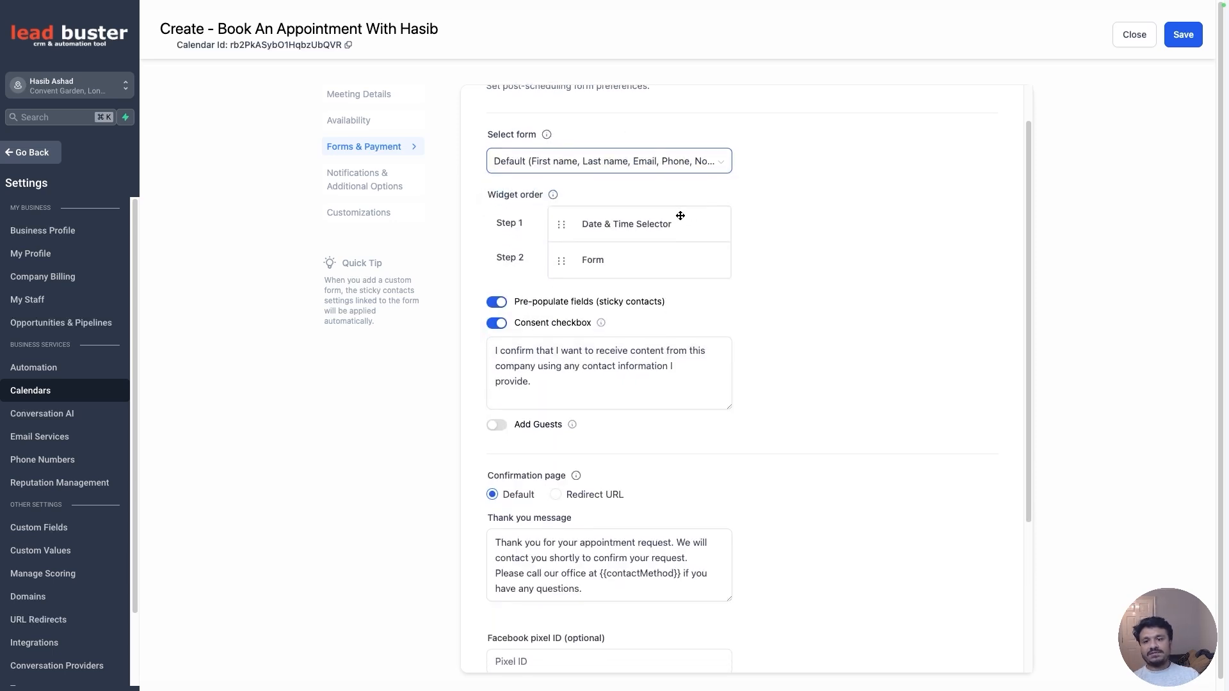
{"action": "scroll", "coordinate": [674, 219], "scroll_direction": "down", "scroll_amount": 5}
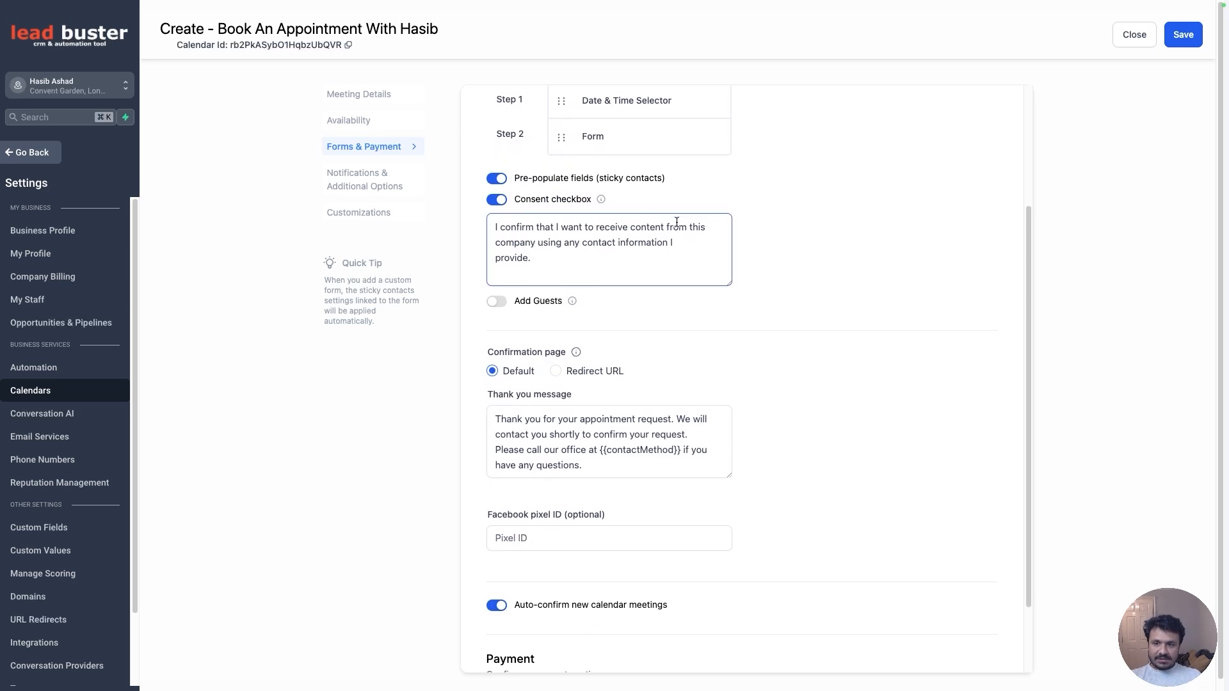
{"action": "mouse_move", "coordinate": [574, 284]}
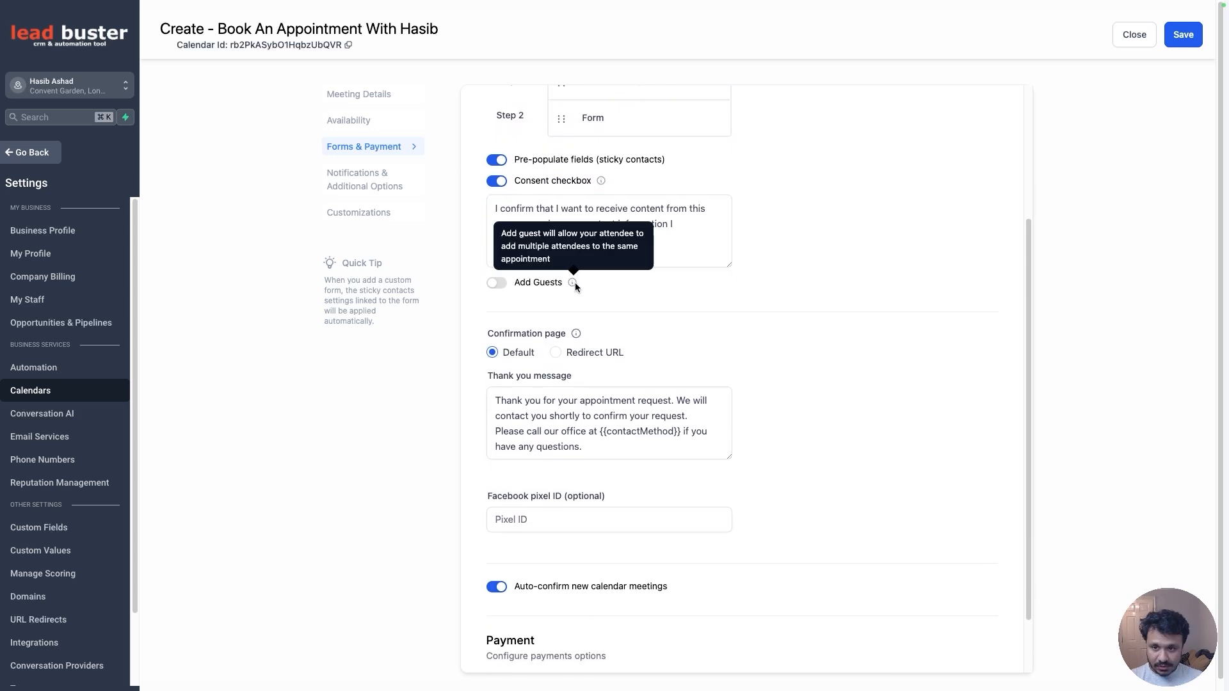
{"action": "left_click", "coordinate": [493, 284]}
{"action": "left_click", "coordinate": [492, 285]}
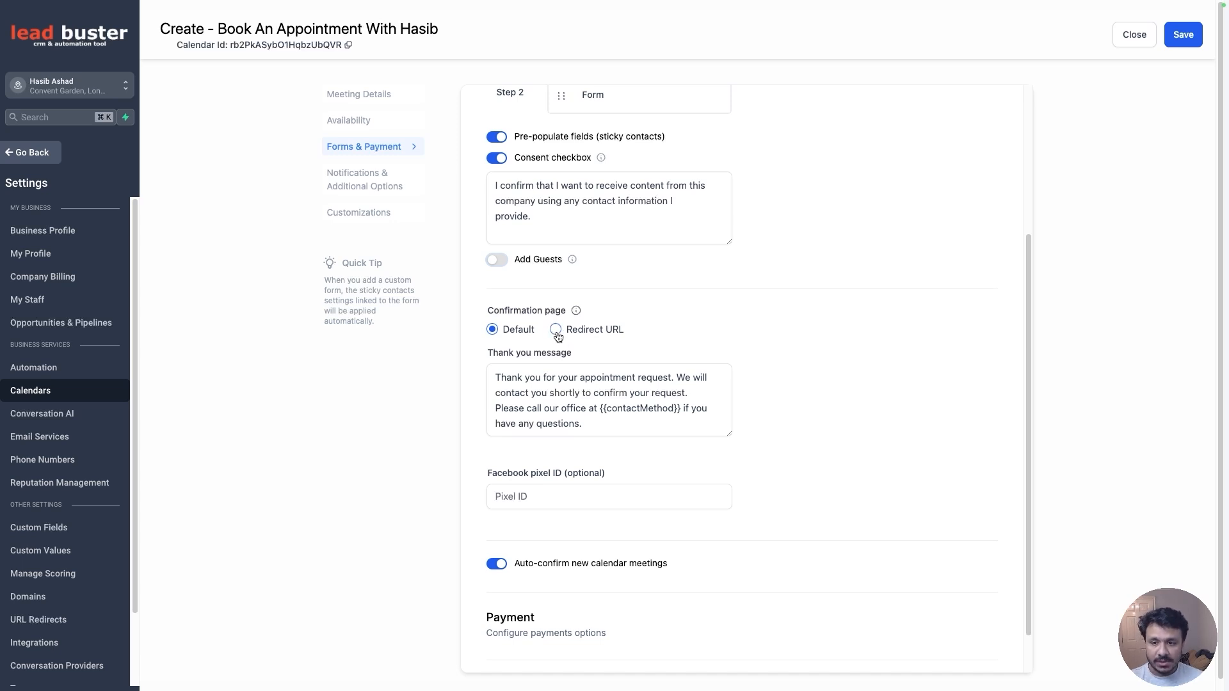
Try a Redirect URL as the confirmation page, and switch back to the Default confirmation page.
{"action": "left_click", "coordinate": [556, 330]}
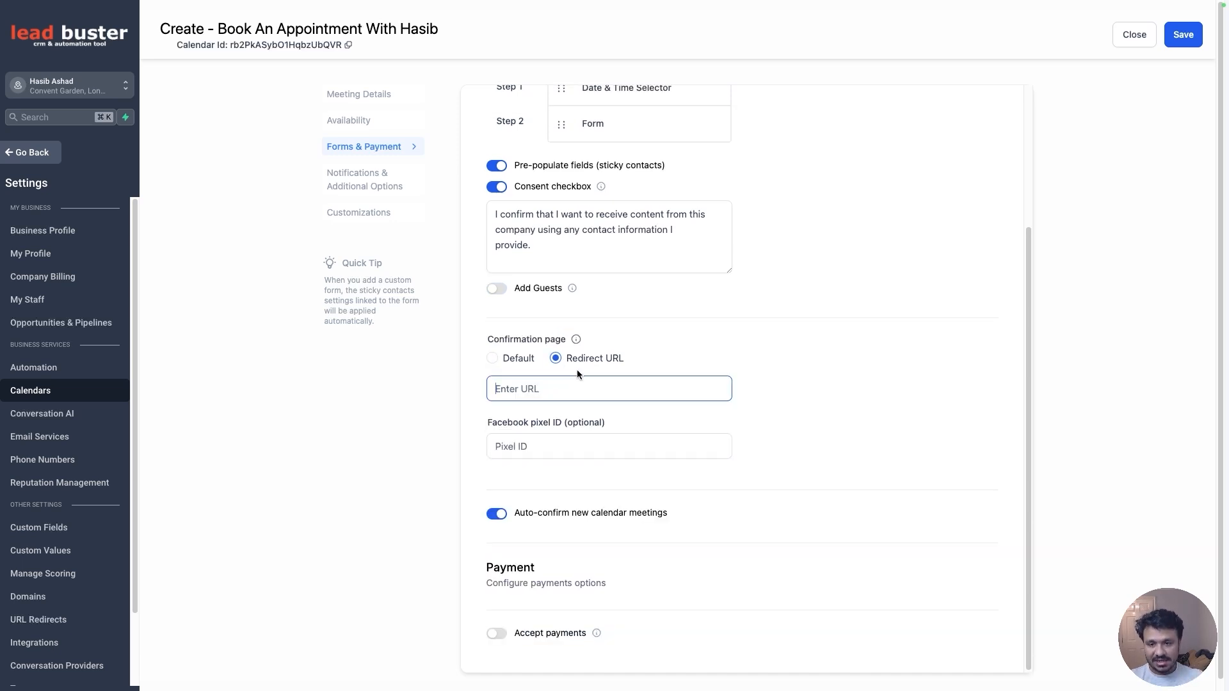
{"action": "left_click", "coordinate": [492, 358]}
{"action": "scroll", "coordinate": [519, 416], "scroll_direction": "down", "scroll_amount": 3}
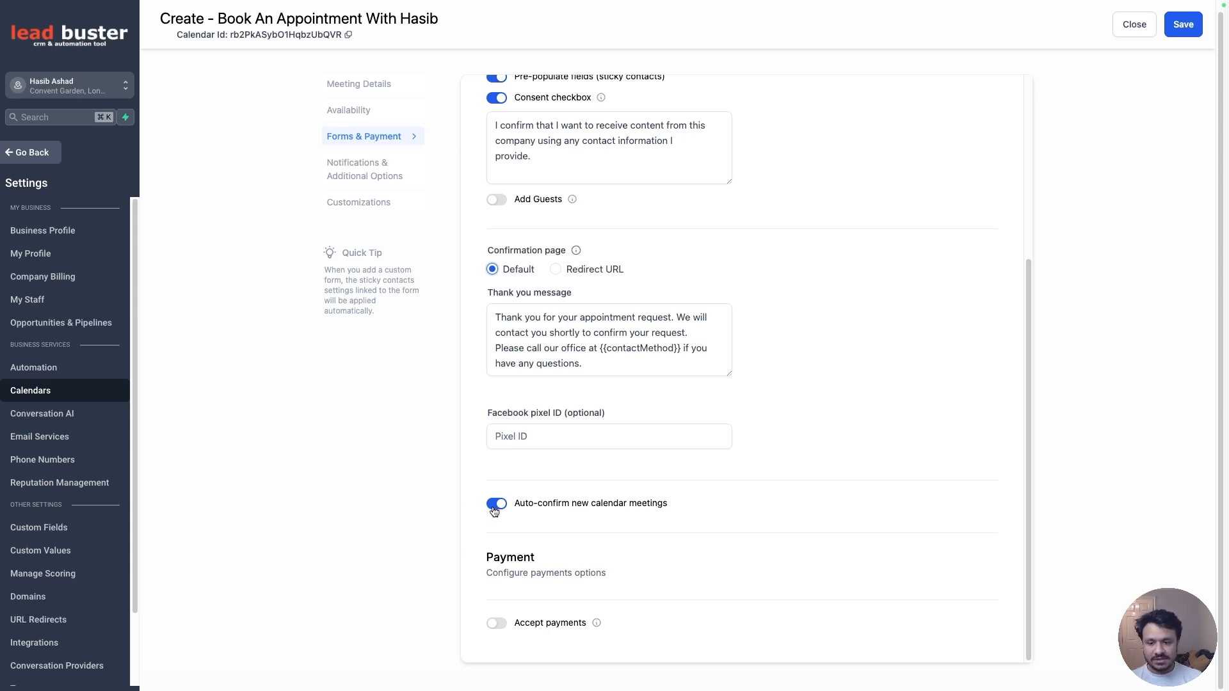
Try accepting payments with a total amount of 40 and then 100 USD, and switch payments off again.
{"action": "left_click", "coordinate": [496, 624]}
{"action": "scroll", "coordinate": [516, 436], "scroll_direction": "down", "scroll_amount": 4}
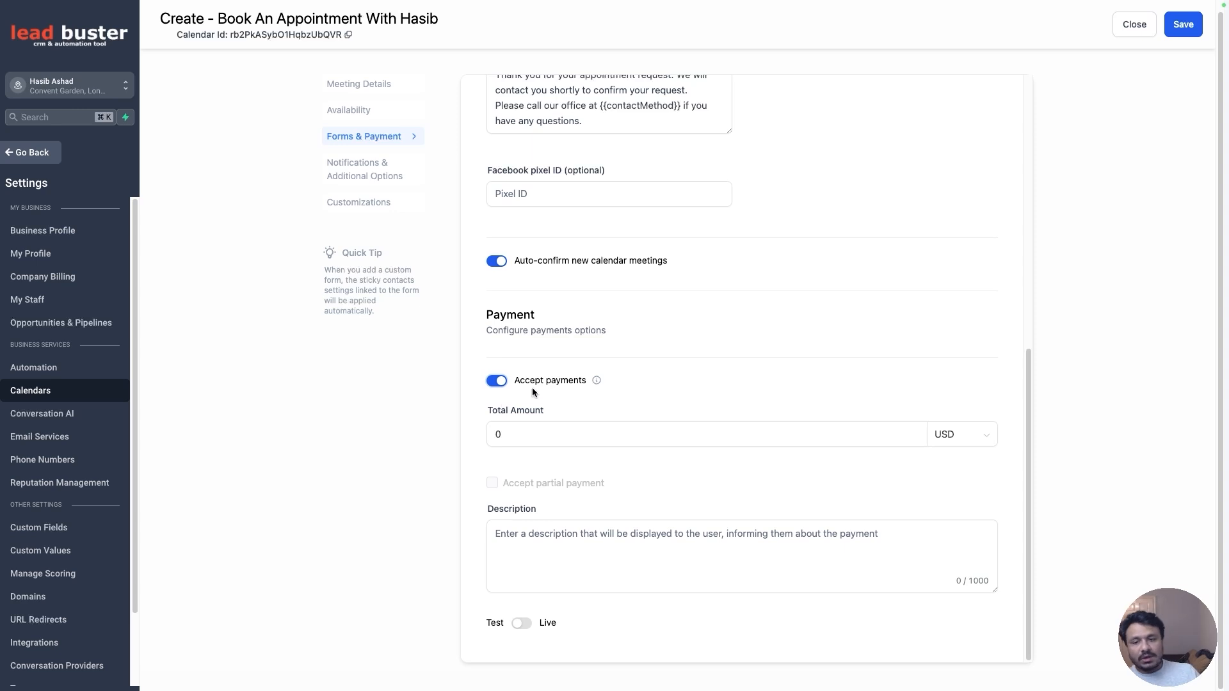
{"action": "left_click_drag", "start_coordinate": [524, 439], "coordinate": [479, 438]}
{"action": "type", "text": "40"}
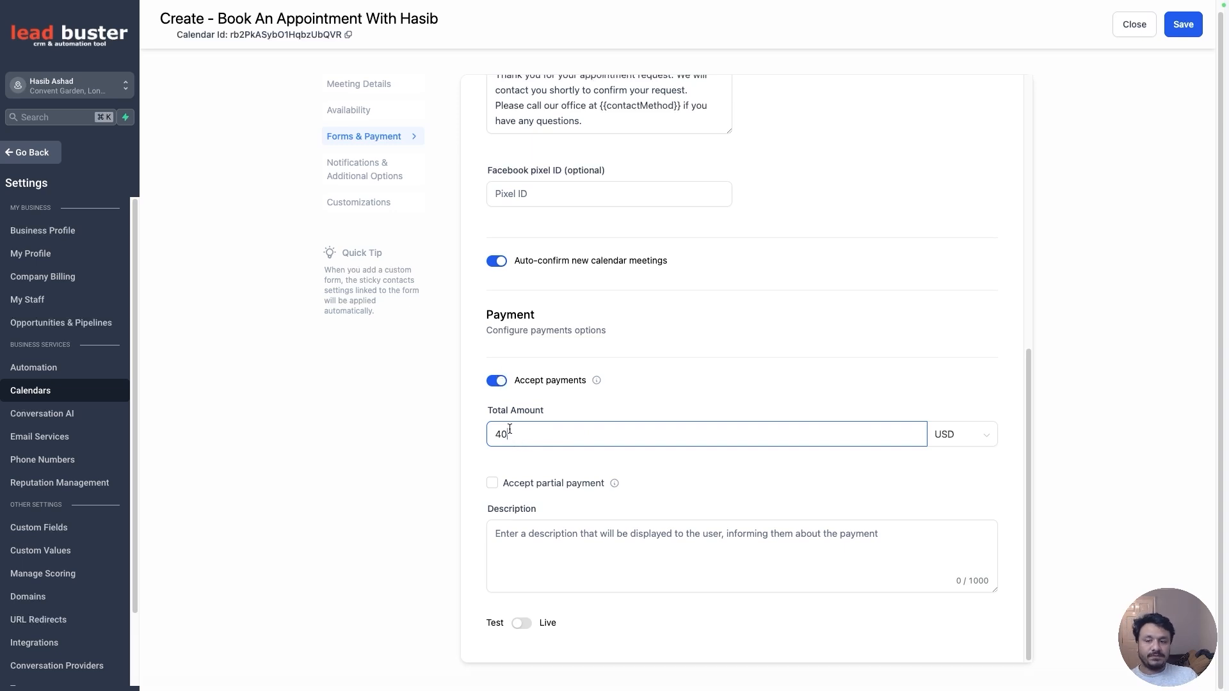
{"action": "left_click_drag", "start_coordinate": [511, 430], "coordinate": [457, 430]}
{"action": "type", "text": "100"}
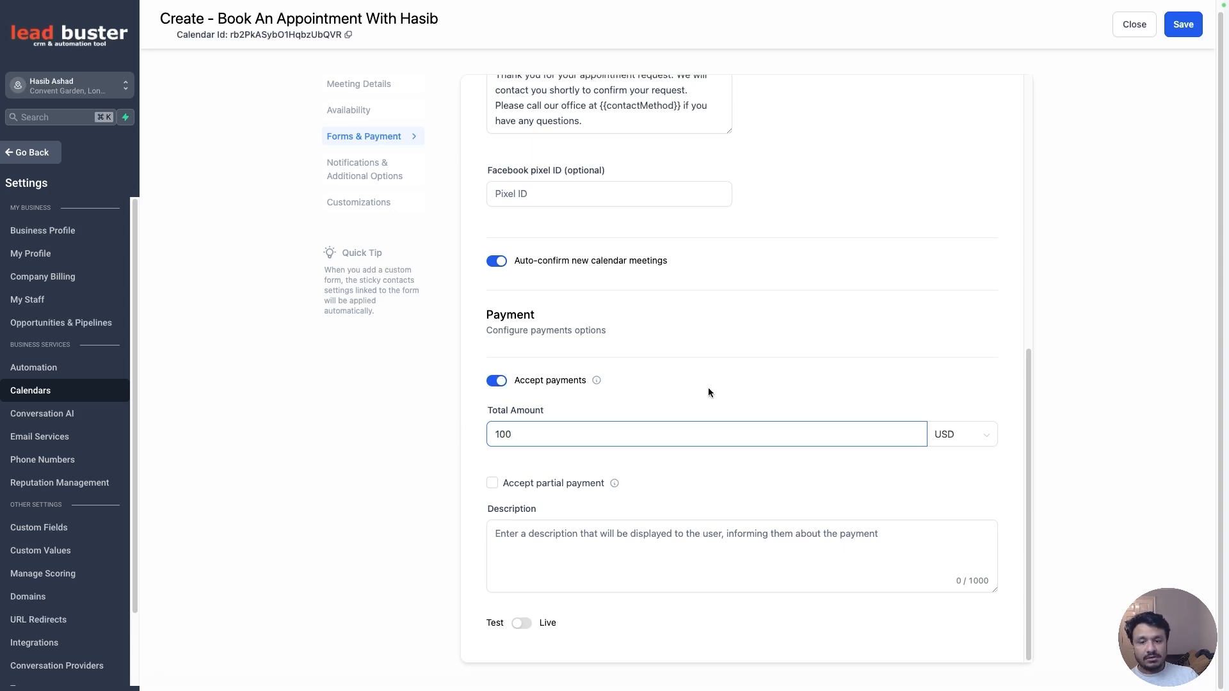
{"action": "left_click", "coordinate": [502, 381]}
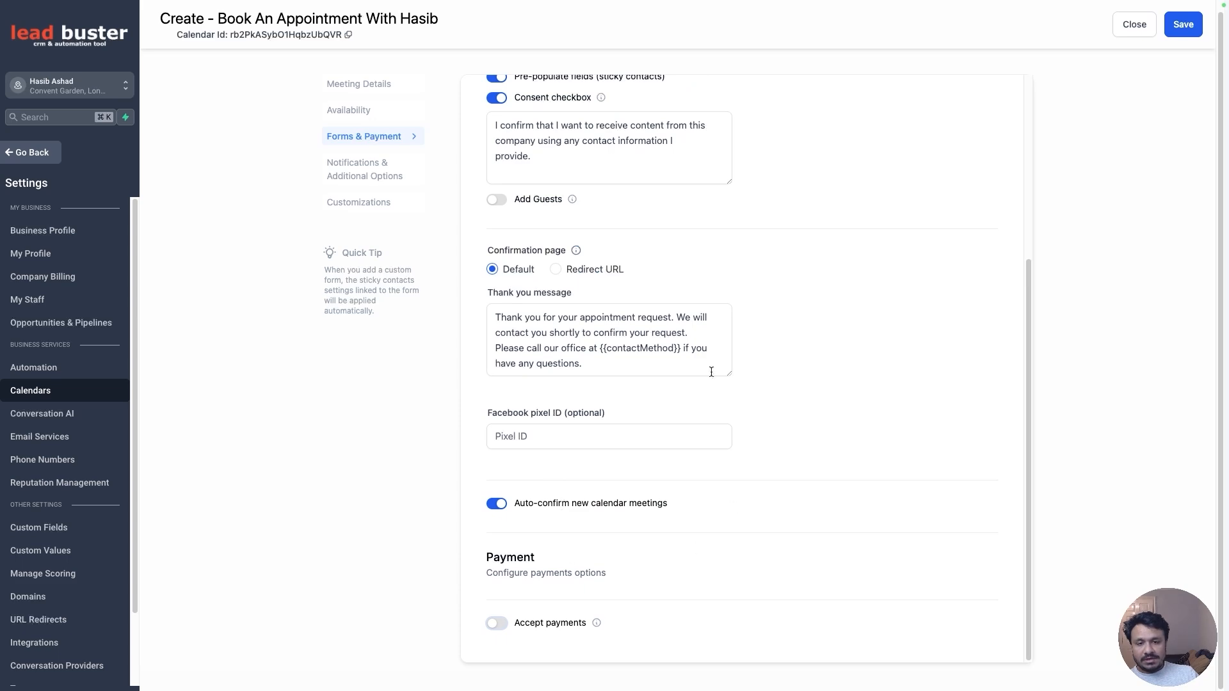
Save the form settings and enable acknowledgement emails for Contact and Assigned user, along with Google / Outlook Calendar invitation and update emails to attendees.
{"action": "left_click", "coordinate": [1172, 34]}
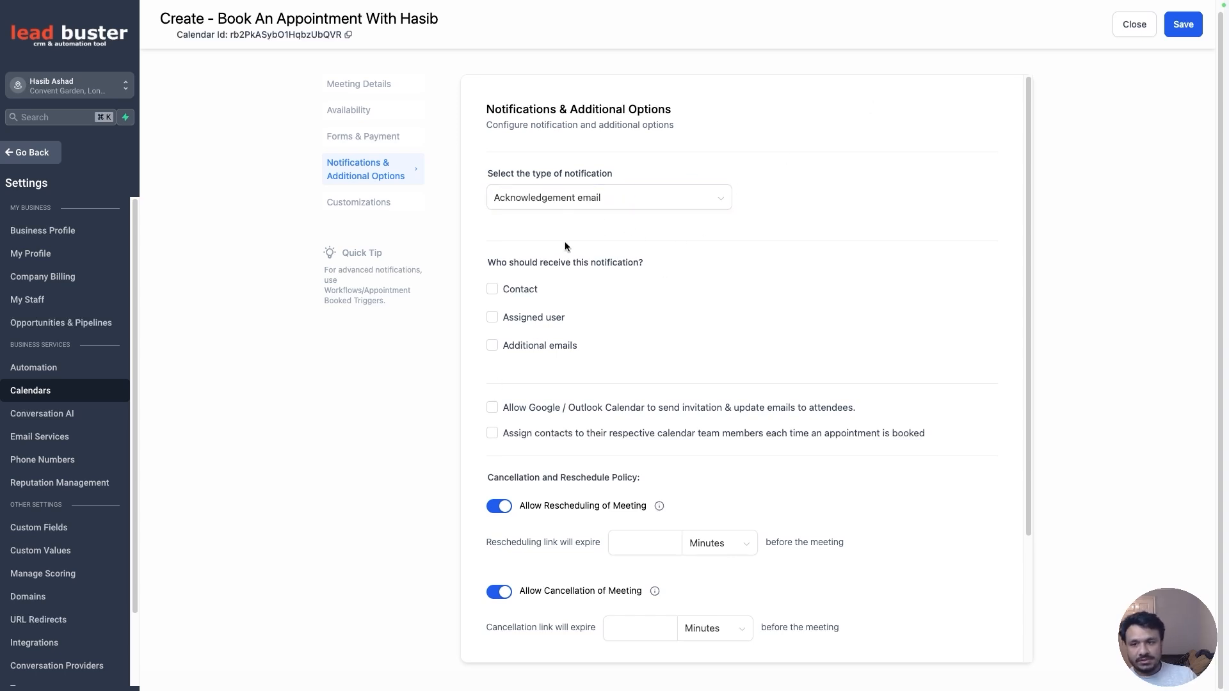
{"action": "left_click", "coordinate": [613, 202]}
{"action": "left_click", "coordinate": [730, 172]}
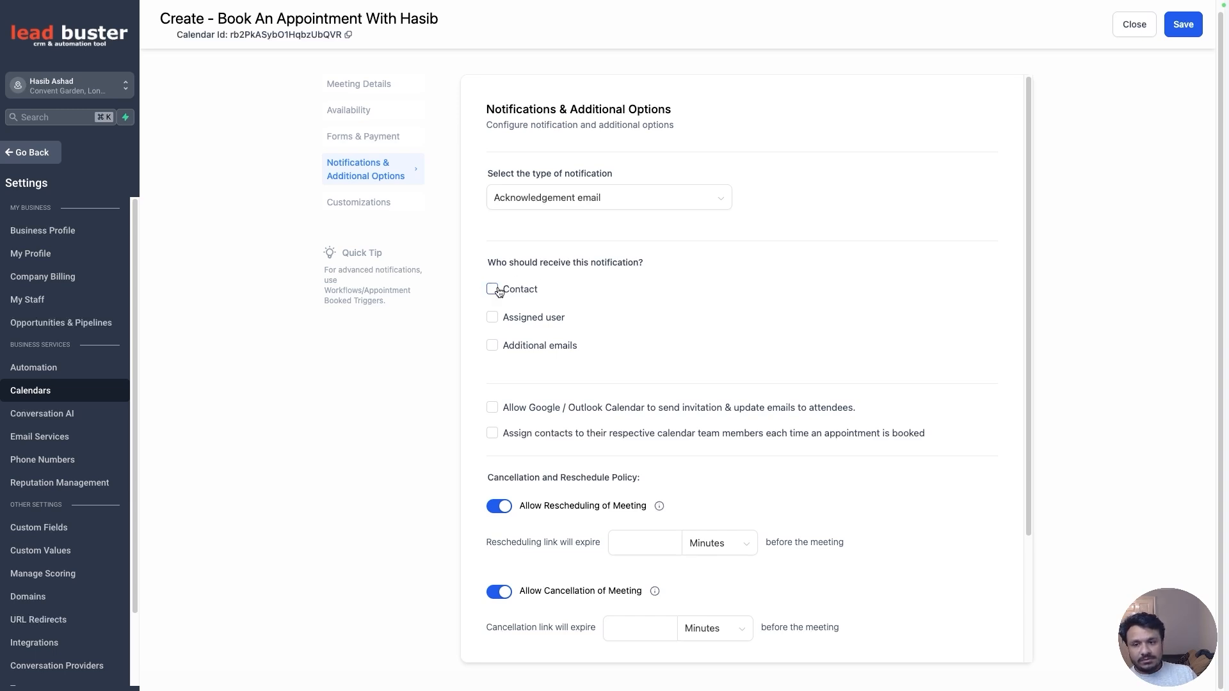
{"action": "left_click", "coordinate": [492, 317]}
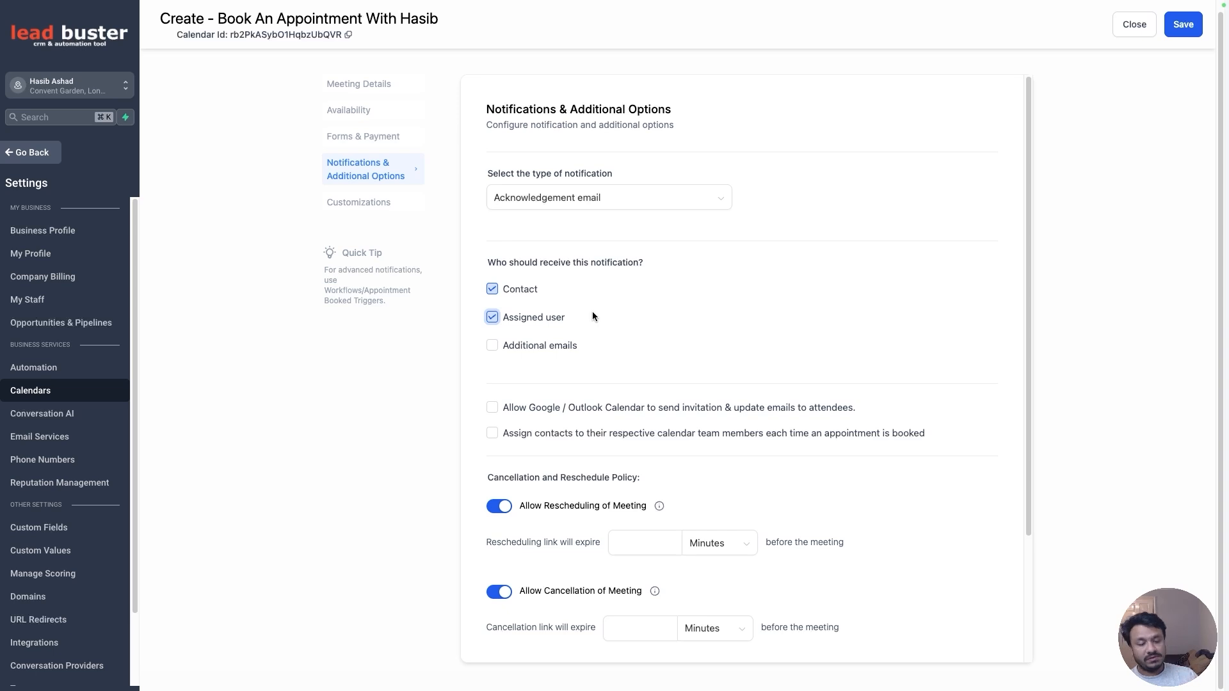
{"action": "scroll", "coordinate": [593, 311], "scroll_direction": "down", "scroll_amount": 3}
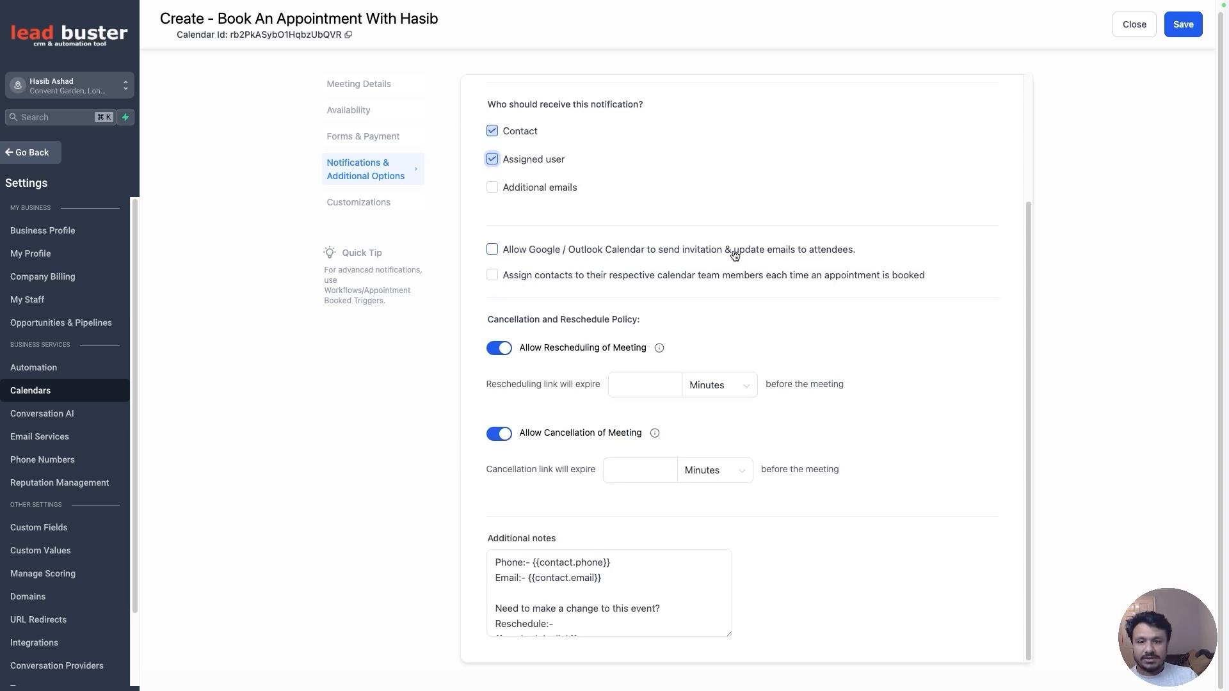
{"action": "left_click", "coordinate": [508, 251]}
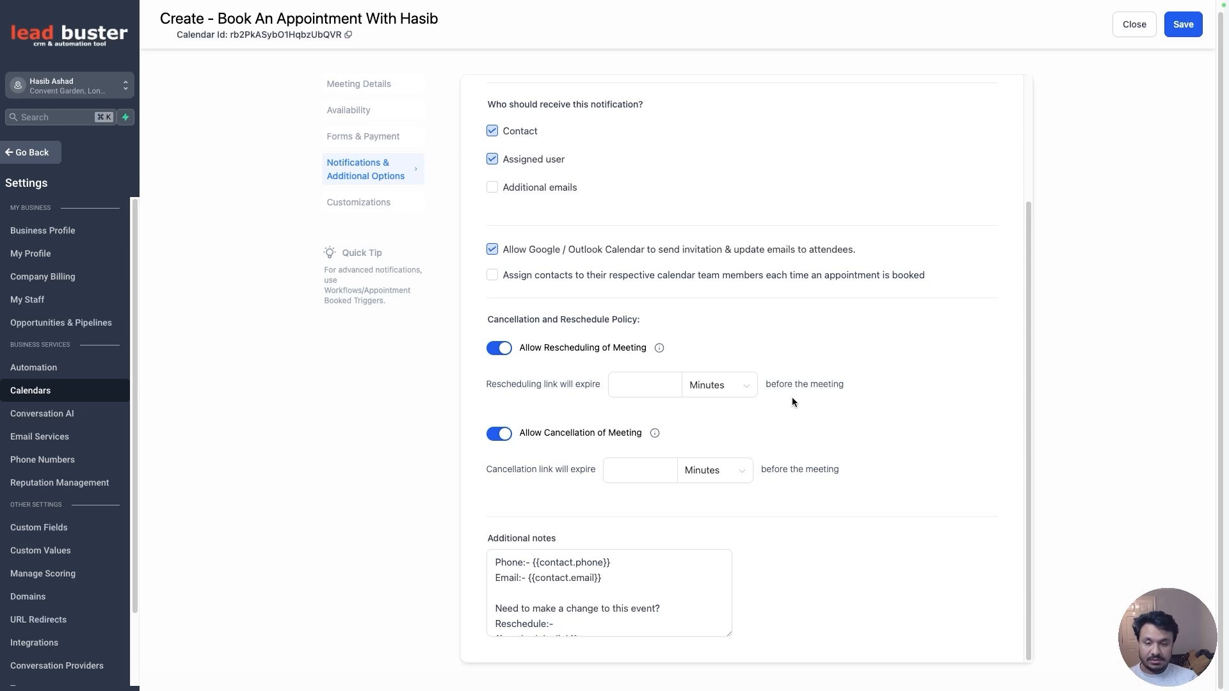
Set both the rescheduling link and the cancellation link to expire 1 day before the meeting.
{"action": "left_click", "coordinate": [620, 378]}
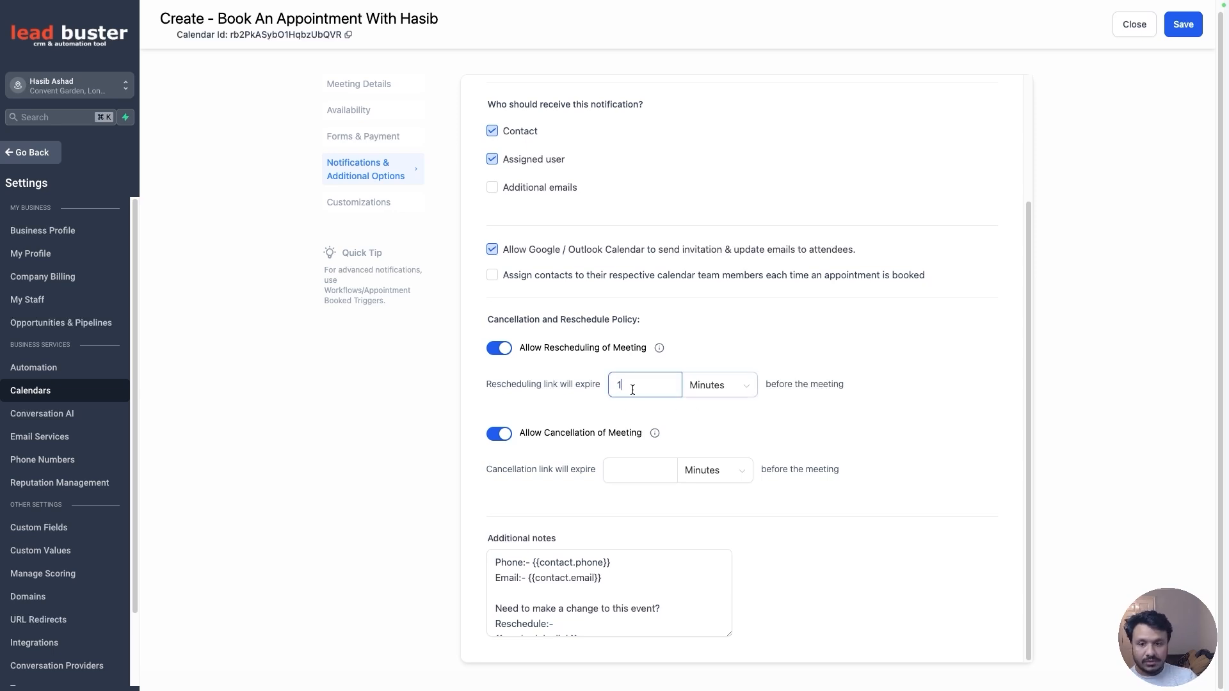
{"action": "type", "text": "1"}
{"action": "left_click", "coordinate": [717, 385]}
{"action": "left_click", "coordinate": [720, 458]}
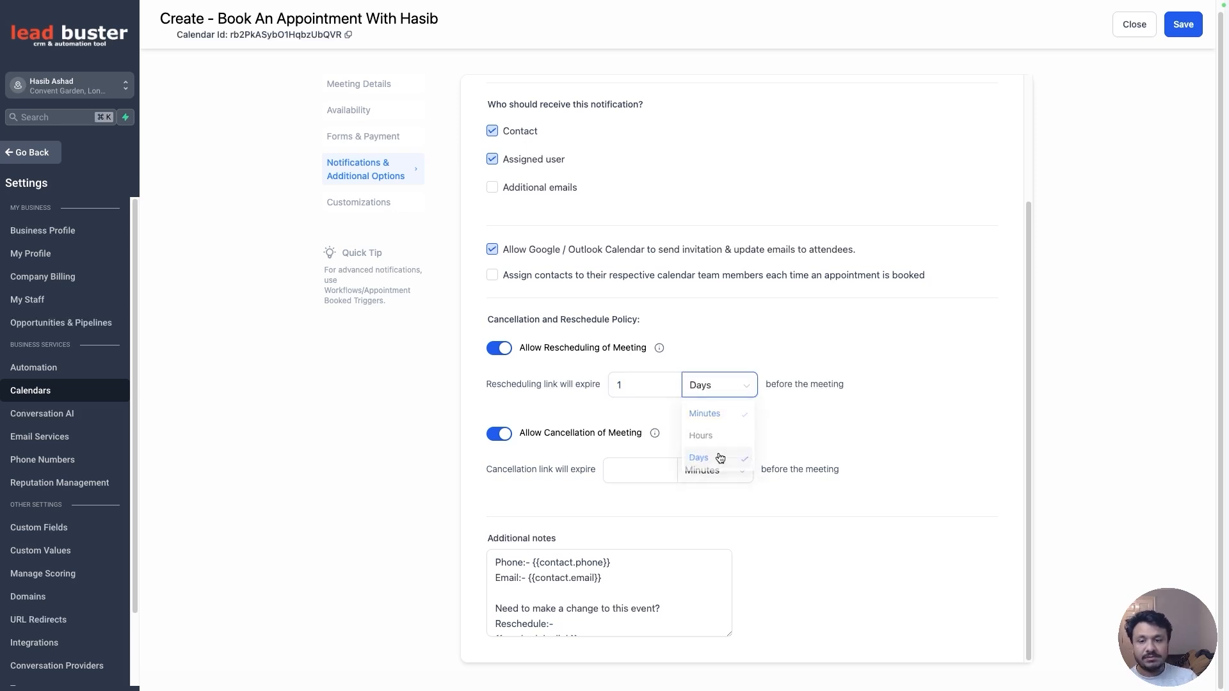
{"action": "left_click", "coordinate": [622, 477]}
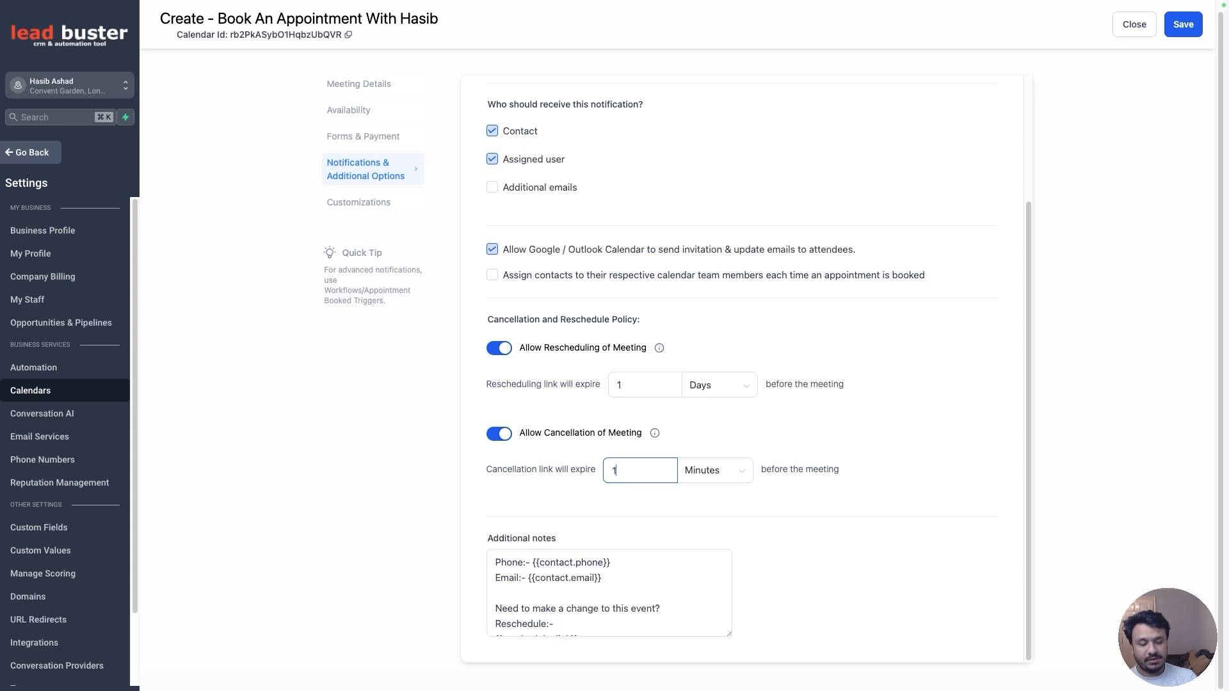
{"action": "type", "text": "1"}
{"action": "left_click", "coordinate": [713, 471]}
{"action": "left_click", "coordinate": [709, 545]}
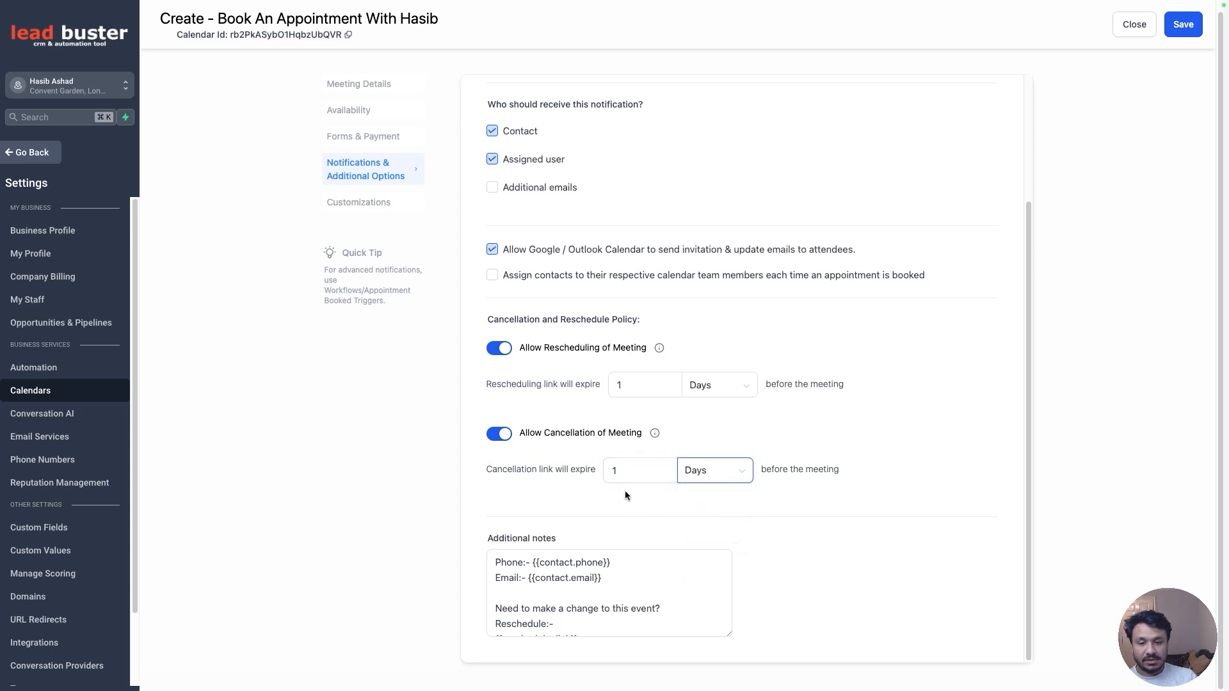
{"action": "left_click", "coordinate": [617, 480]}
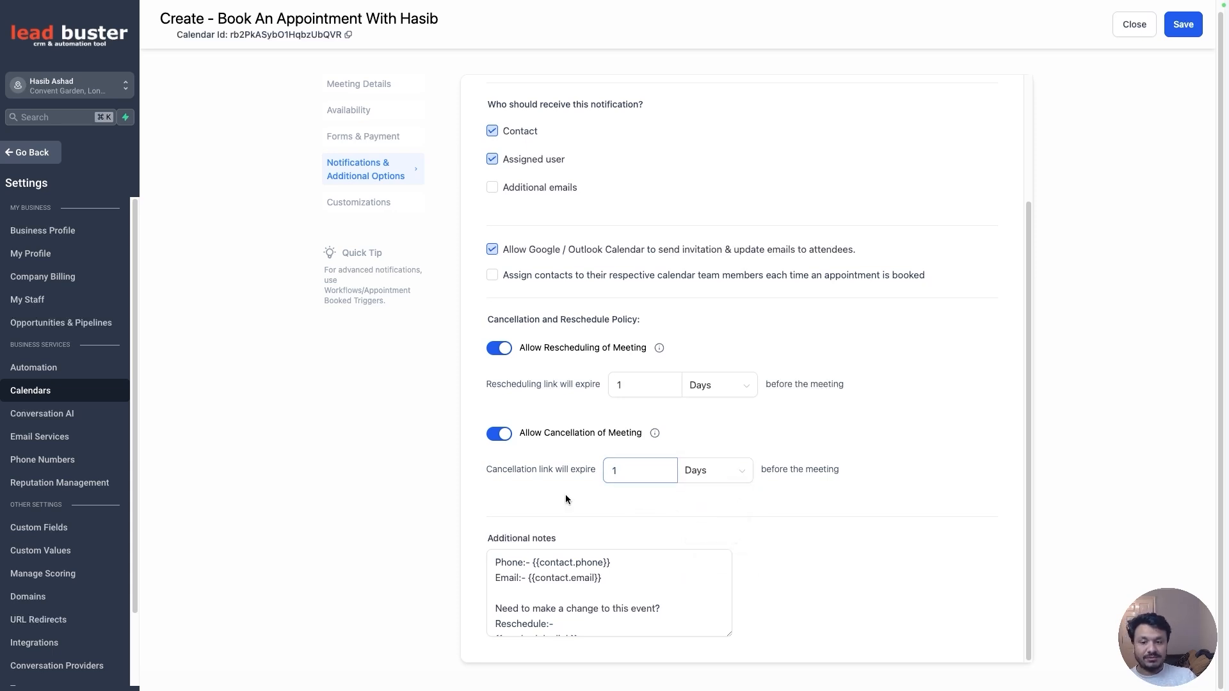
Read through the additional notes and save the Notifications & Additional Options settings.
{"action": "scroll", "coordinate": [581, 587], "scroll_direction": "down", "scroll_amount": 2}
{"action": "scroll", "coordinate": [581, 587], "scroll_direction": "up", "scroll_amount": 2}
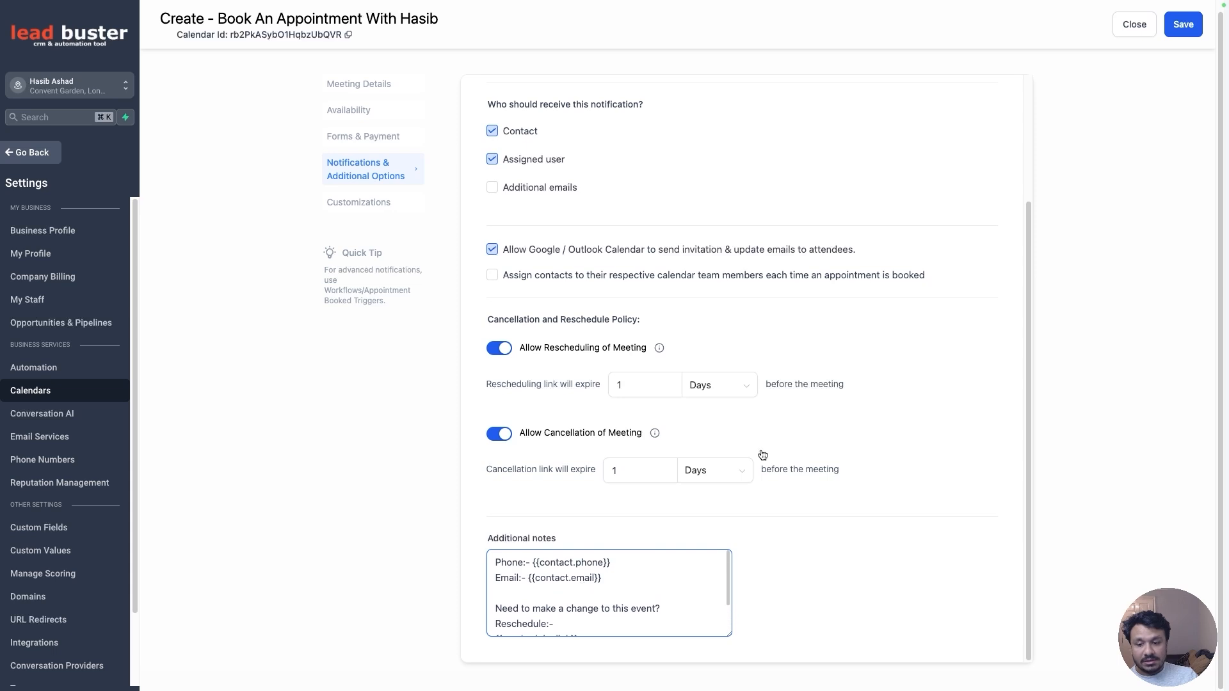
{"action": "left_click", "coordinate": [1183, 26]}
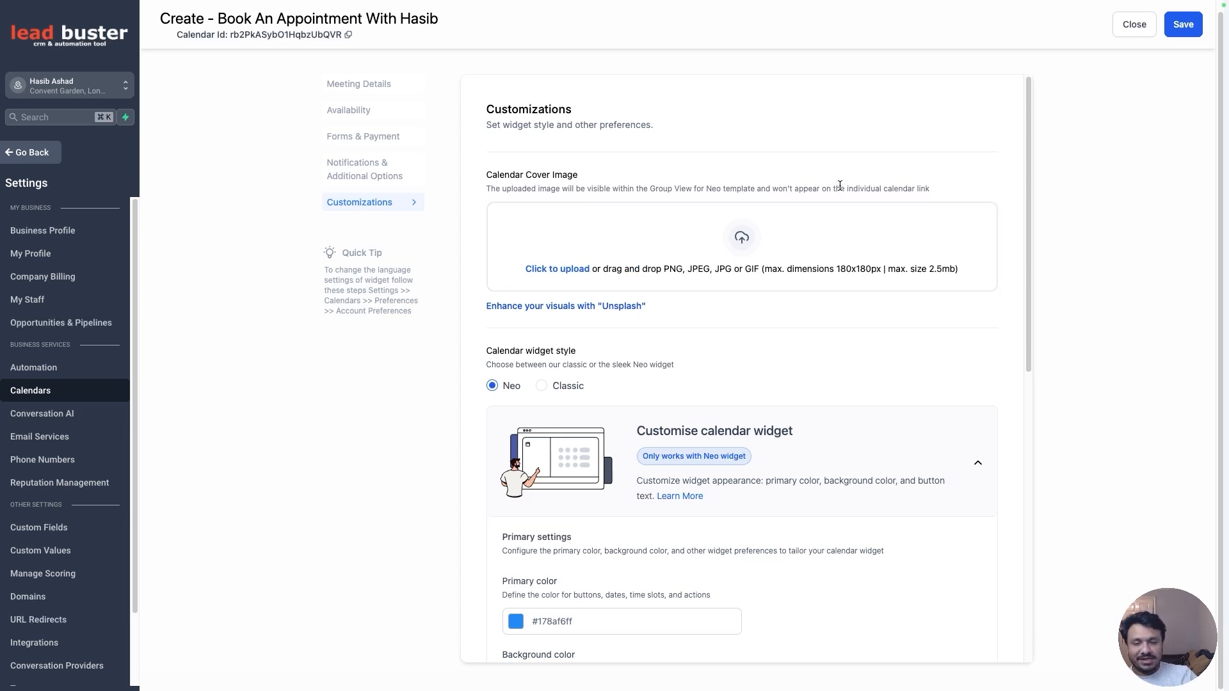
Open the cover image library and close it without choosing an image, and try the Classic widget style before returning to Neo.
{"action": "left_click", "coordinate": [617, 307]}
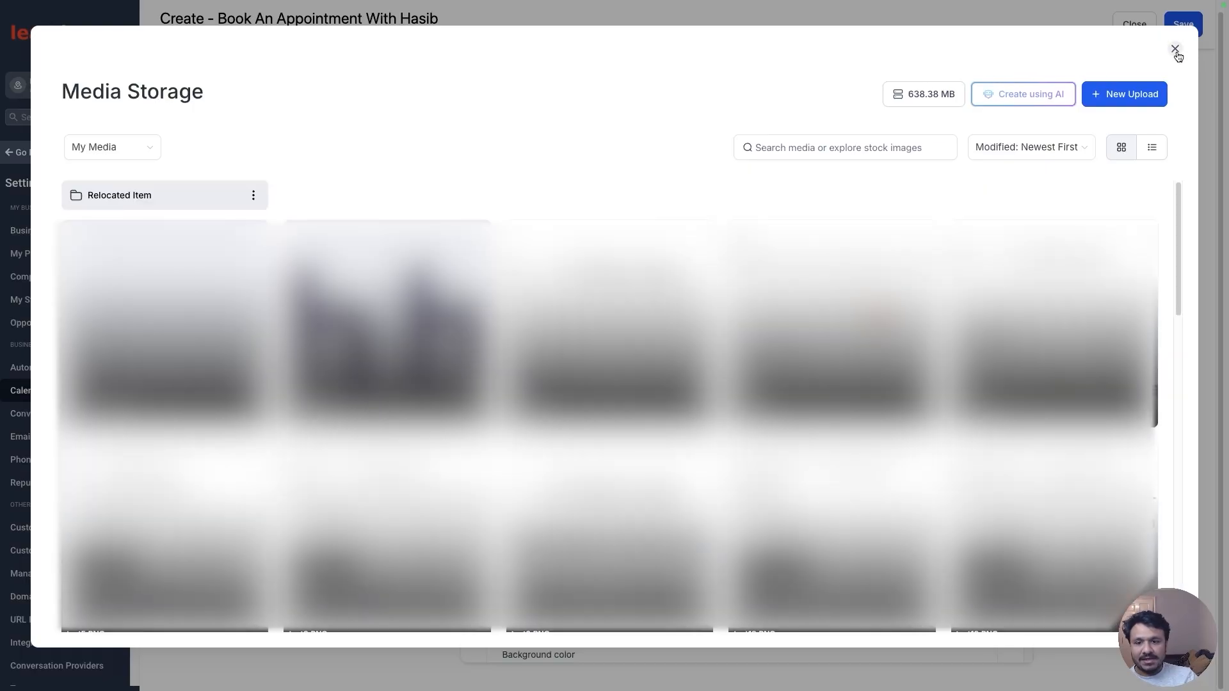
{"action": "left_click", "coordinate": [1176, 50]}
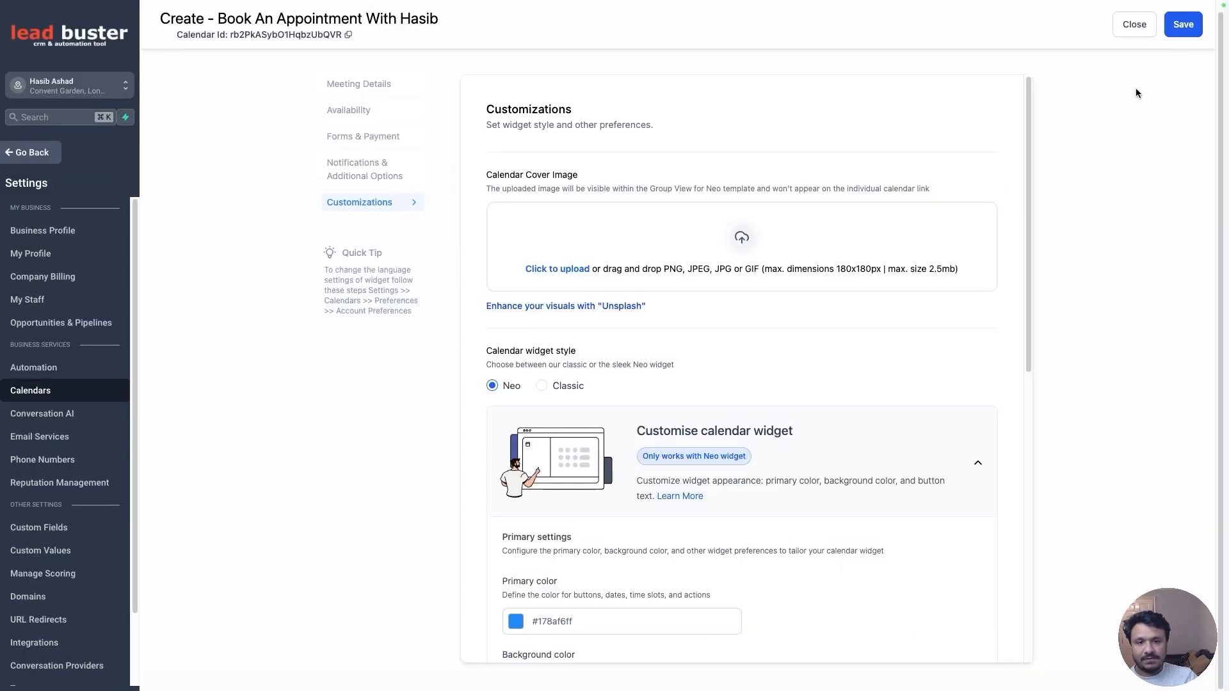
{"action": "left_click", "coordinate": [541, 386]}
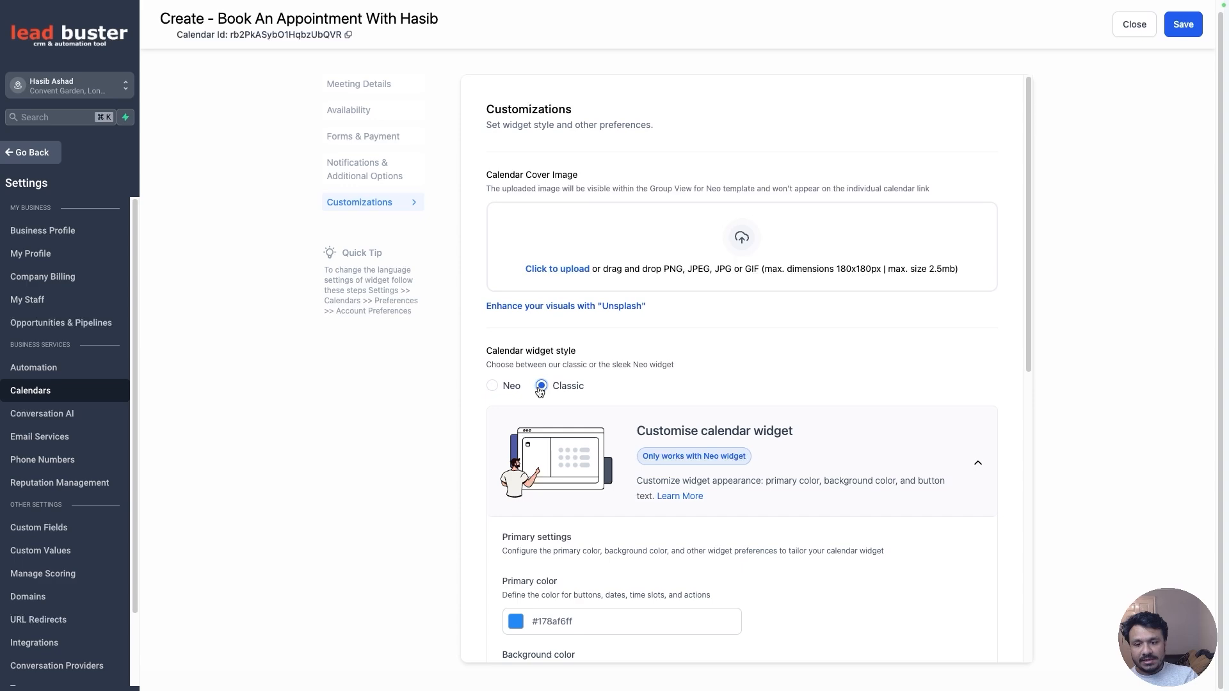
{"action": "left_click", "coordinate": [492, 386]}
Set the calendar widget's button text to "Book Appointment".
{"action": "scroll", "coordinate": [616, 386], "scroll_direction": "down", "scroll_amount": 5}
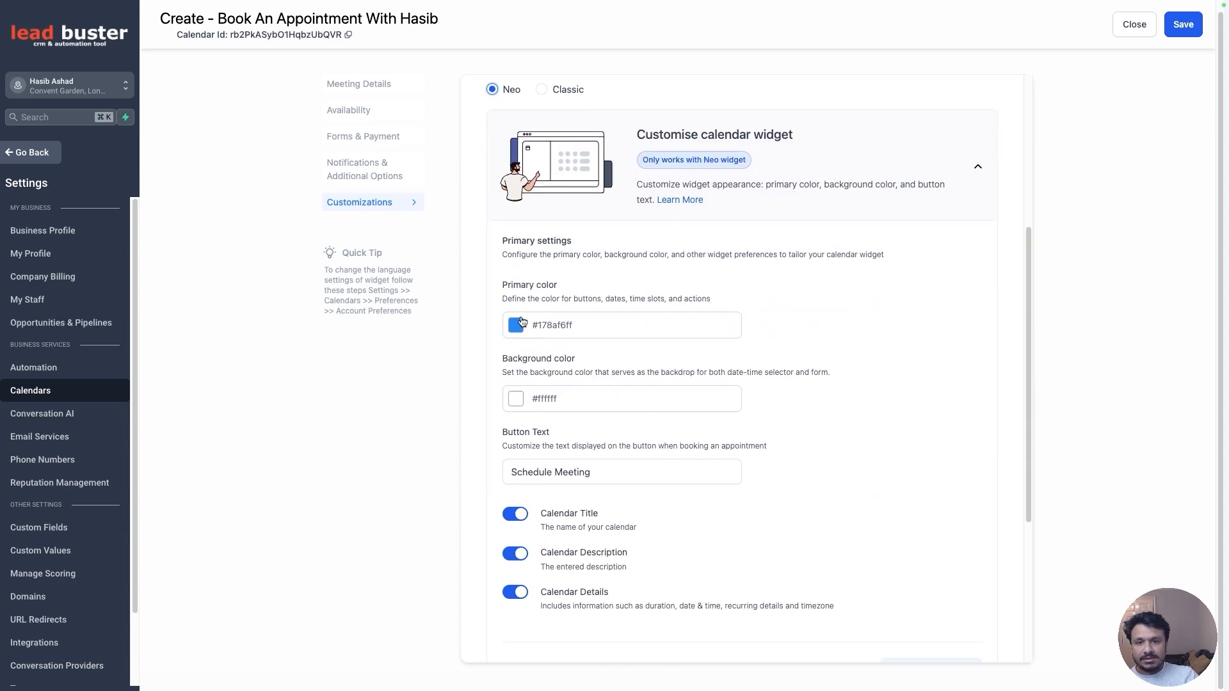
{"action": "left_click", "coordinate": [535, 467]}
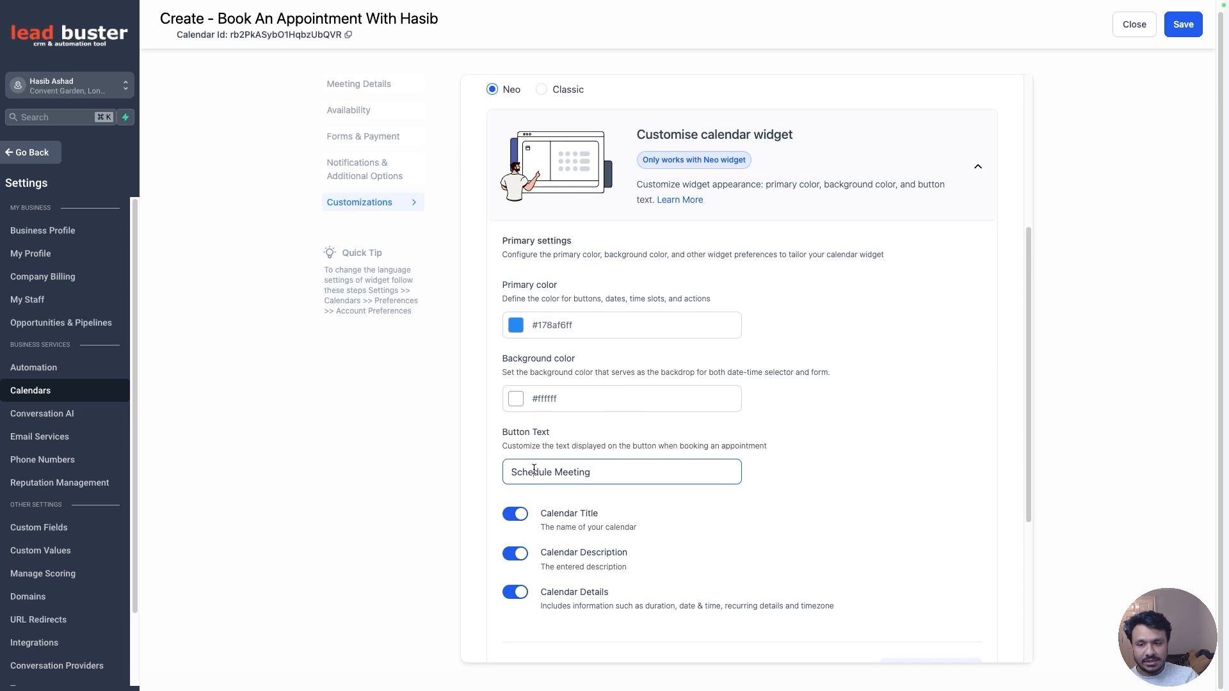
{"action": "triple_click", "coordinate": [534, 469]}
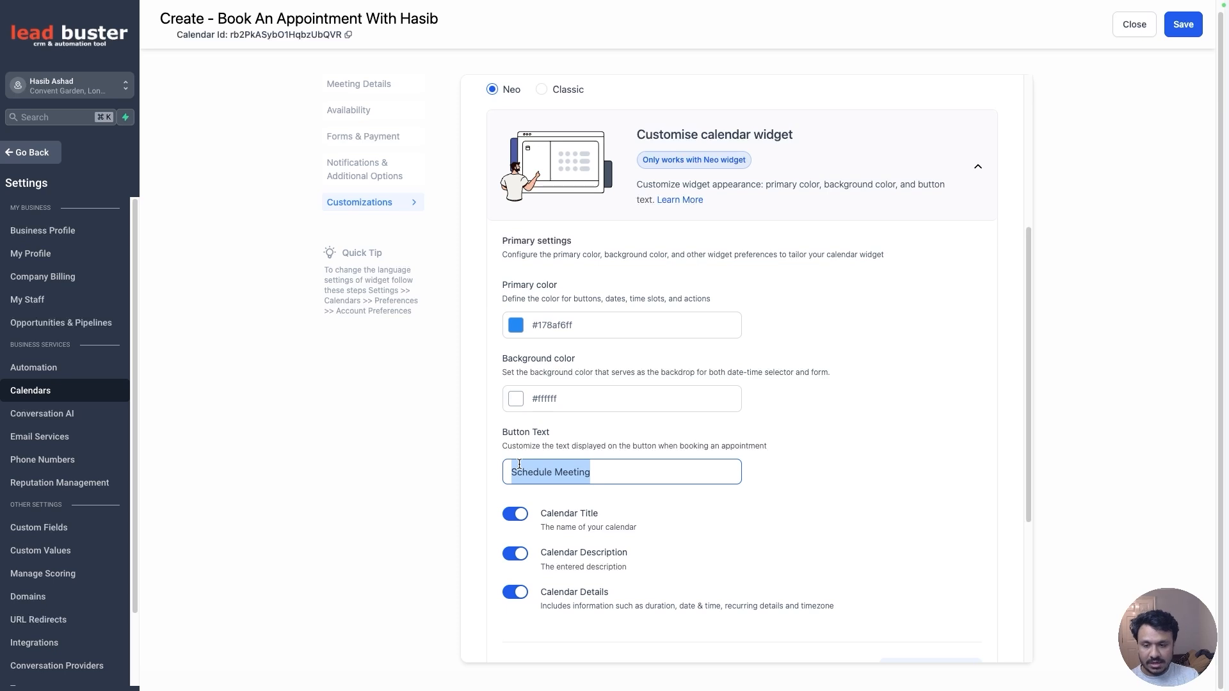
{"action": "type", "text": "Book Appointment"}
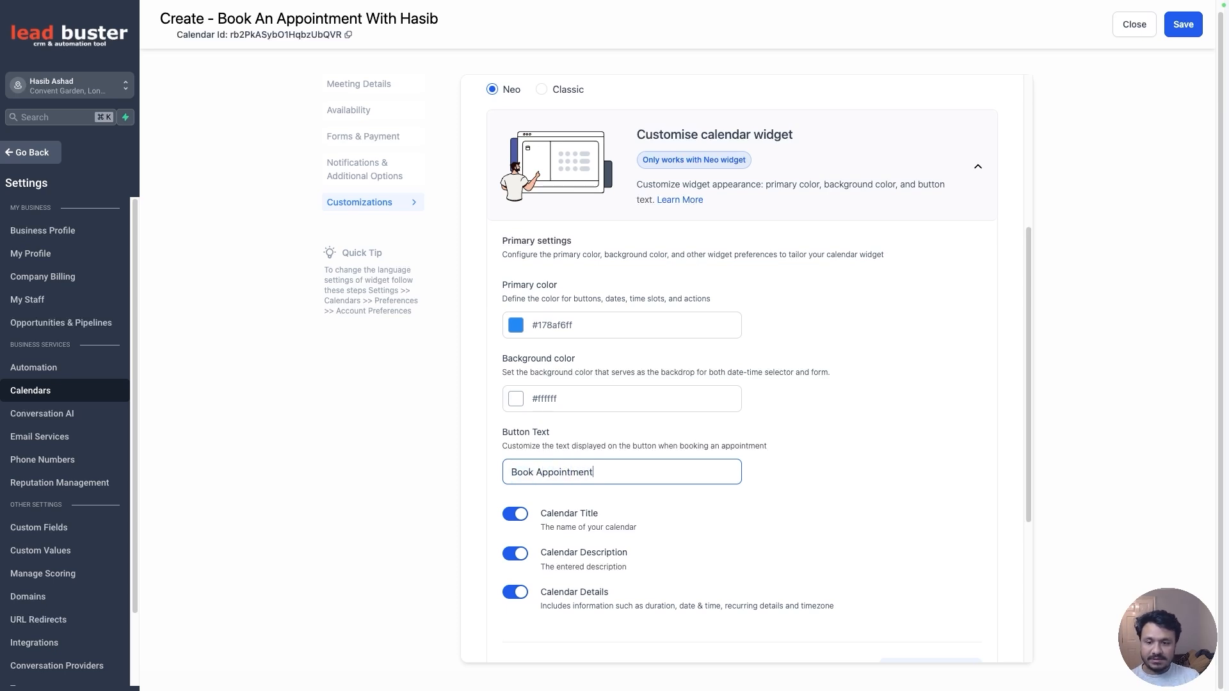
Review the remaining widget options and the custom code field, and save the new calendar.
{"action": "scroll", "coordinate": [521, 272], "scroll_direction": "down", "scroll_amount": 4}
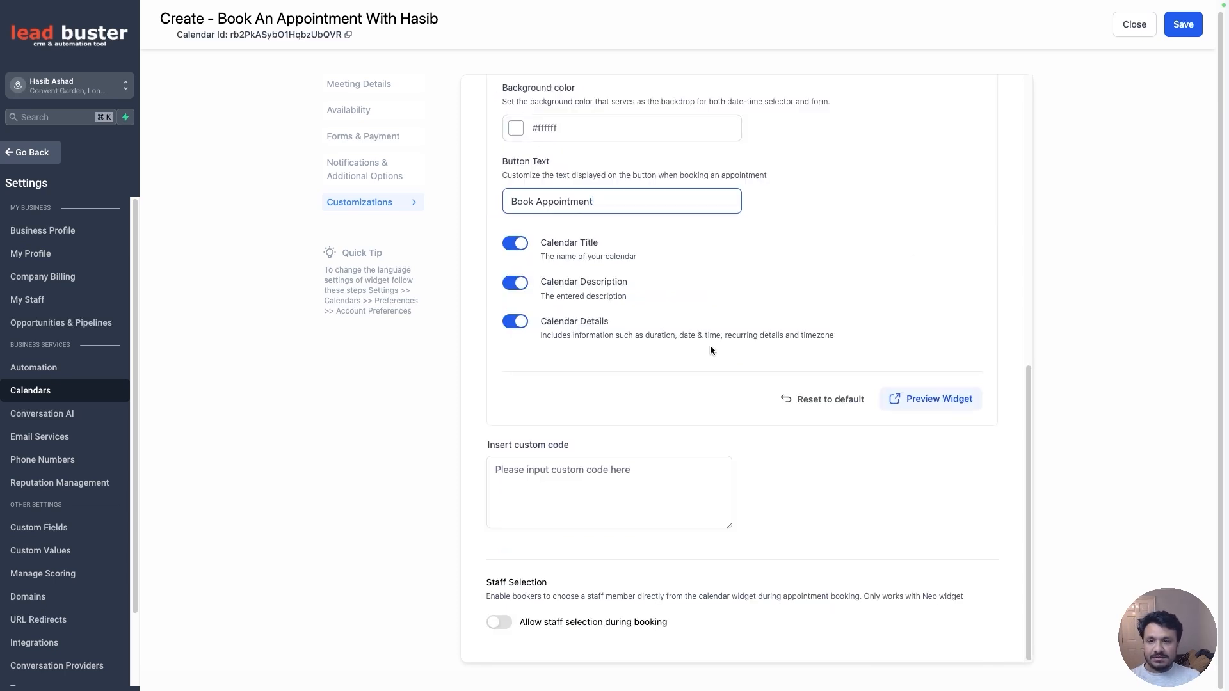
{"action": "scroll", "coordinate": [712, 363], "scroll_direction": "up", "scroll_amount": 2}
{"action": "scroll", "coordinate": [712, 364], "scroll_direction": "down", "scroll_amount": 2}
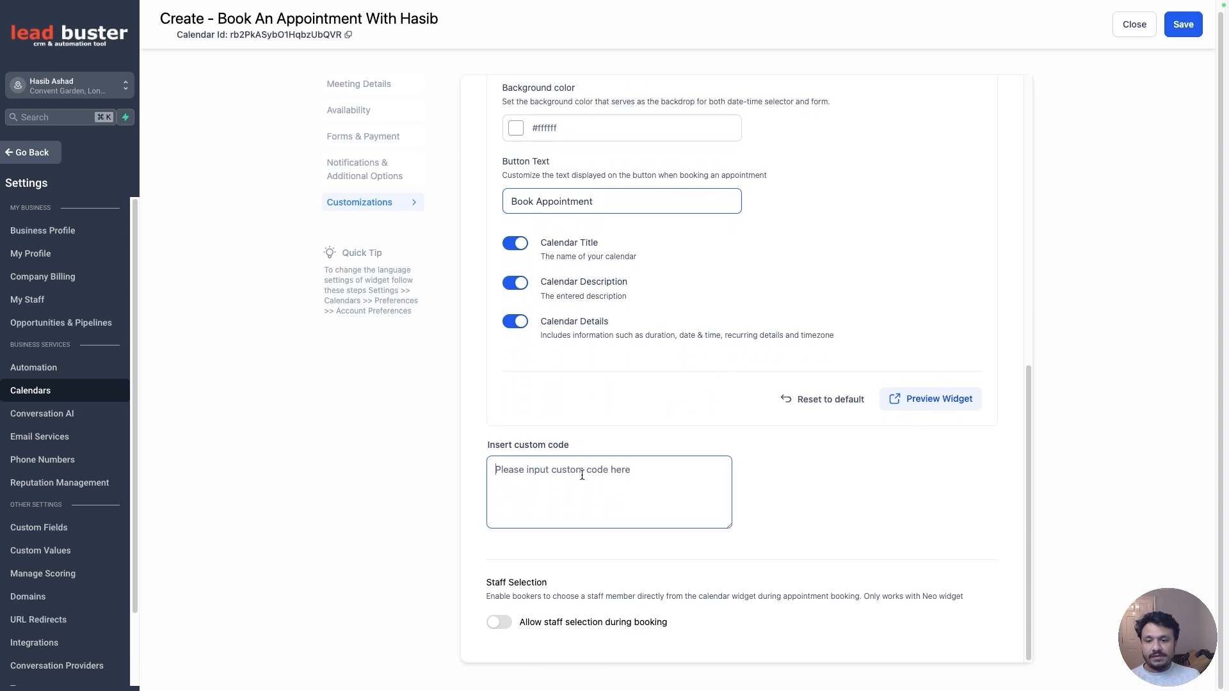
{"action": "left_click", "coordinate": [580, 473]}
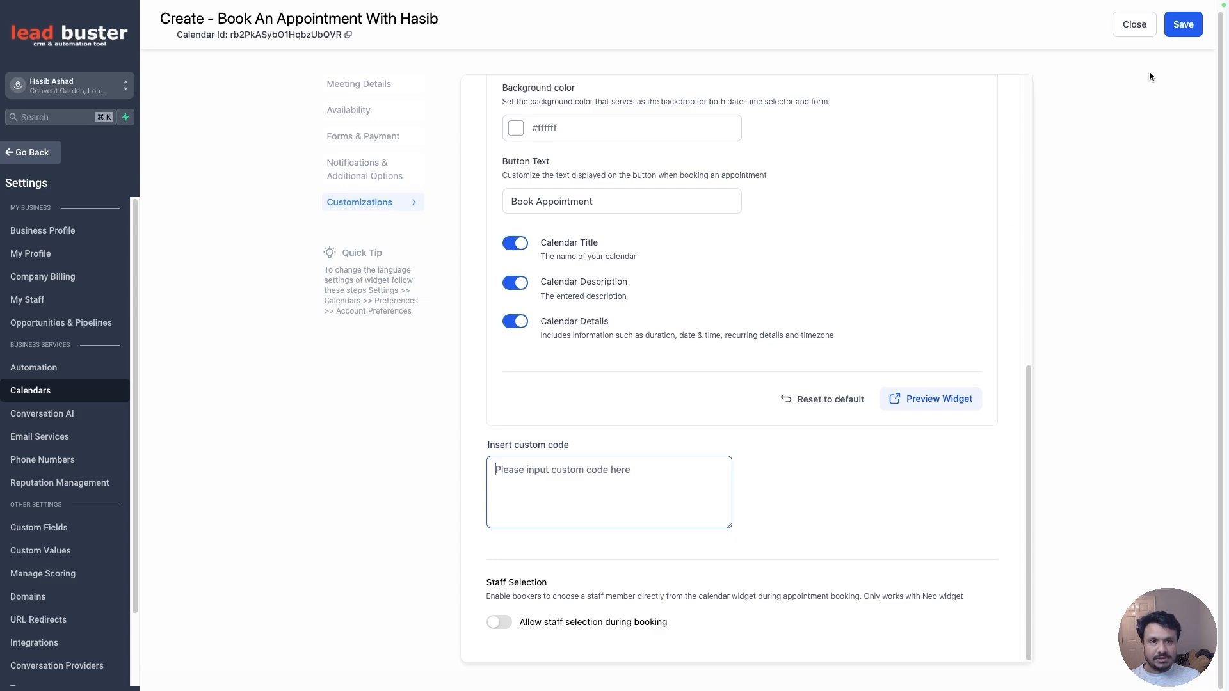
{"action": "left_click", "coordinate": [1183, 25]}
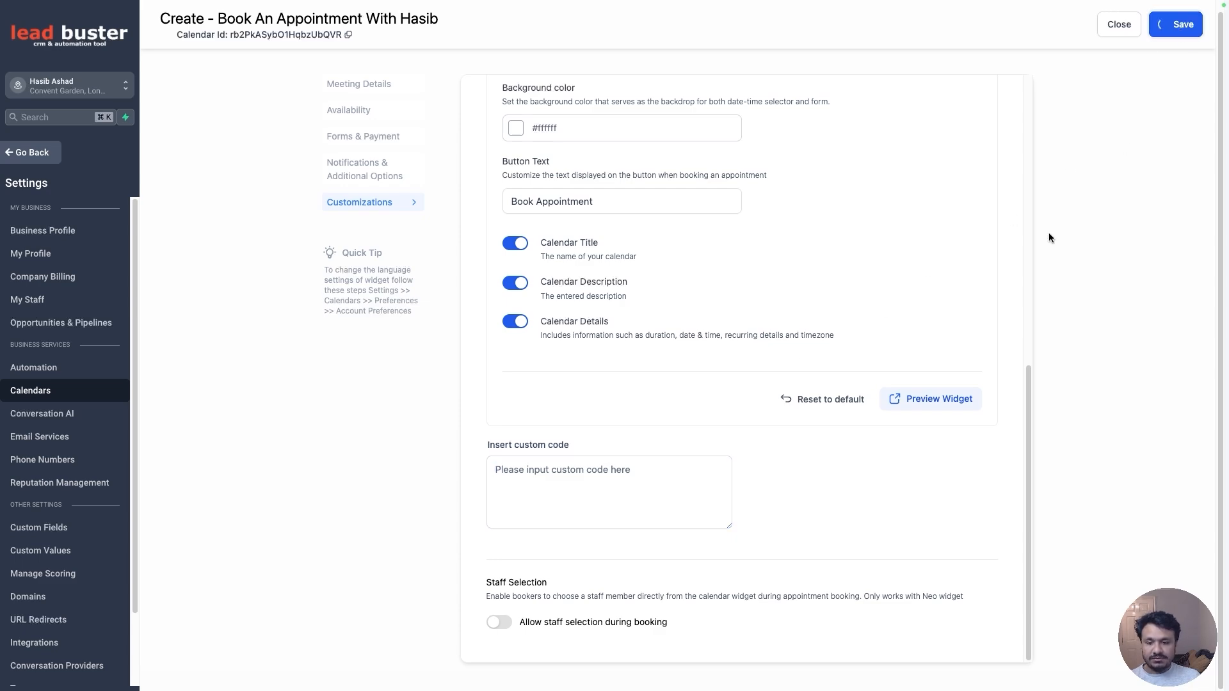
Reopen the newly created 60-minute appointment calendar for editing and go to the Staff Selection option in its Customizations.
{"action": "left_click", "coordinate": [1070, 381]}
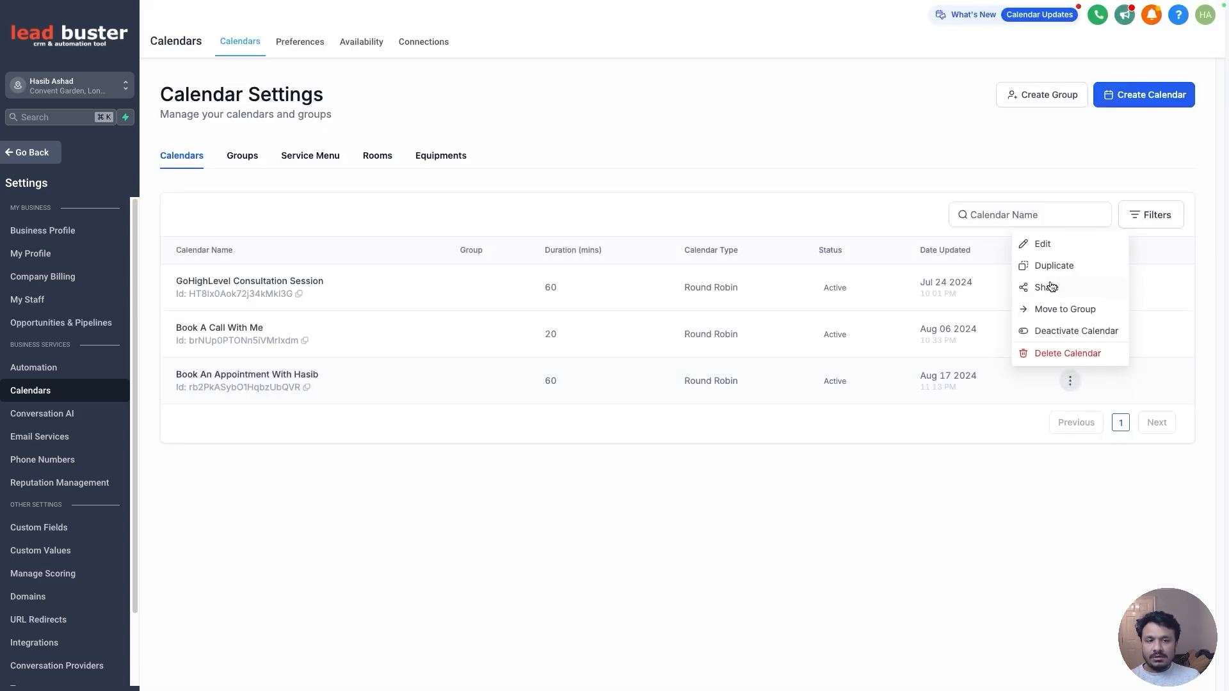
{"action": "left_click", "coordinate": [1040, 244]}
{"action": "left_click", "coordinate": [383, 208]}
{"action": "scroll", "coordinate": [548, 378], "scroll_direction": "down", "scroll_amount": 10}
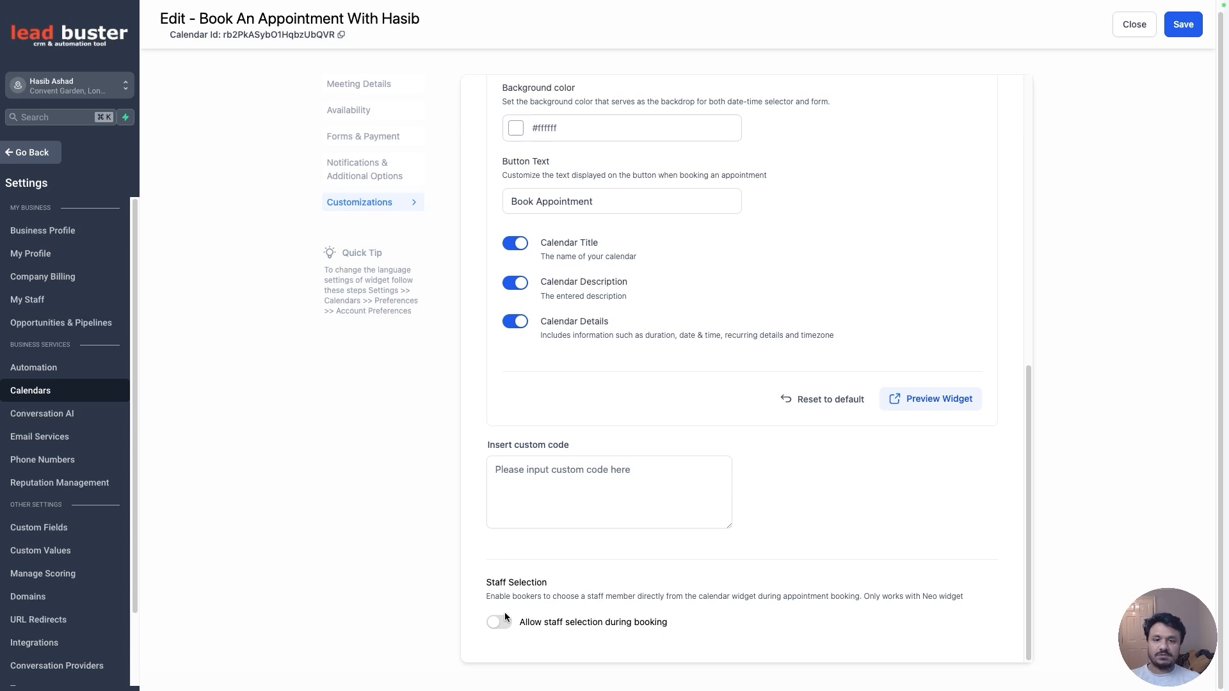
Try allowing staff selection during booking, switch the option off again and save the calendar.
{"action": "left_click", "coordinate": [497, 624]}
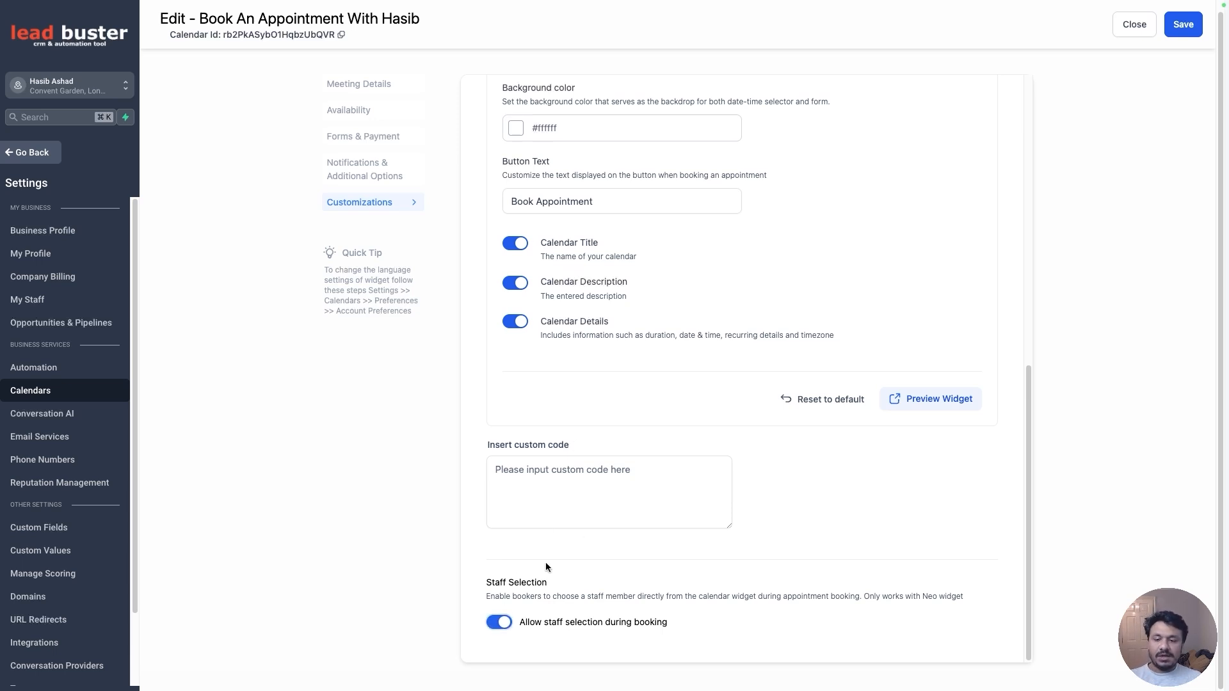
{"action": "left_click", "coordinate": [563, 505]}
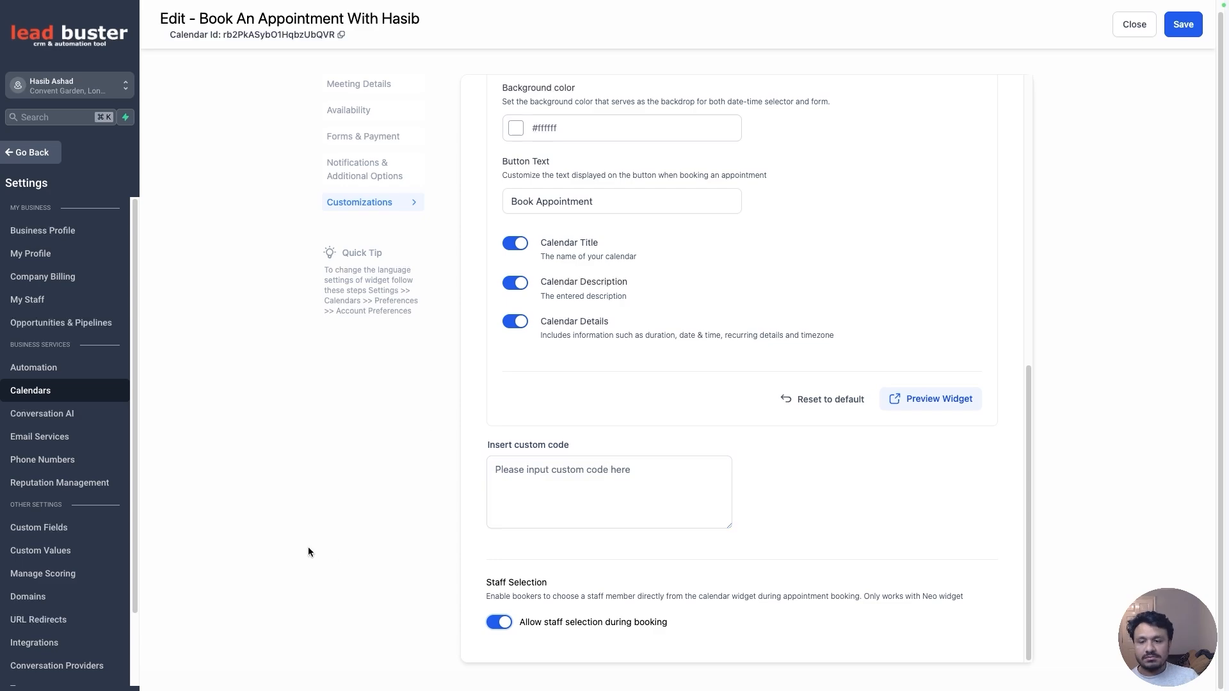
{"action": "left_click", "coordinate": [499, 622]}
{"action": "left_click", "coordinate": [1198, 24]}
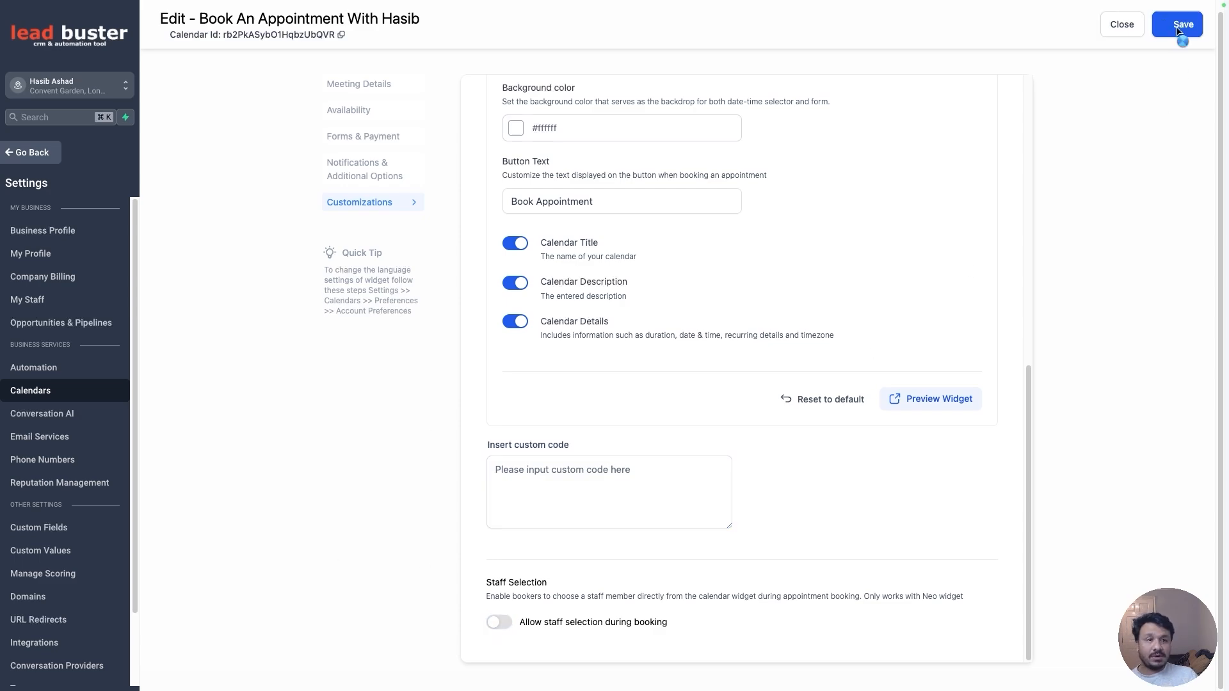
{"action": "scroll", "coordinate": [619, 288], "scroll_direction": "up", "scroll_amount": 10}
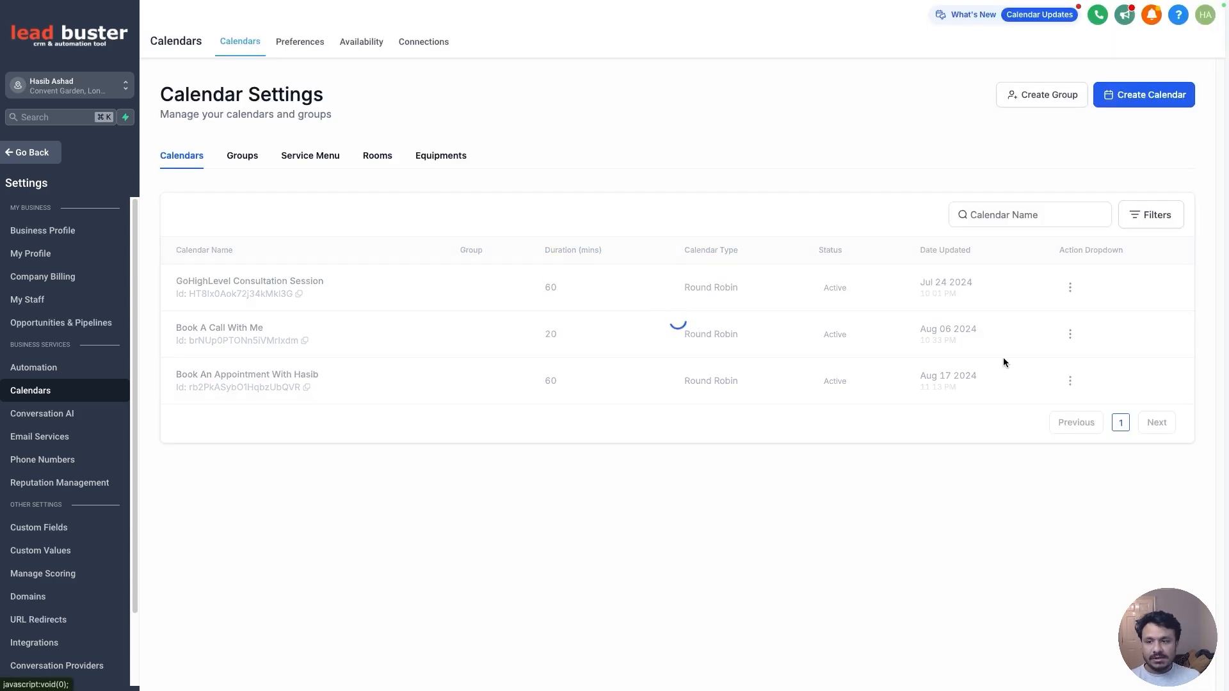
Open the sharing options of the new 60-minute appointment calendar, view its one-time link and copy its permanent link.
{"action": "left_click", "coordinate": [1071, 381]}
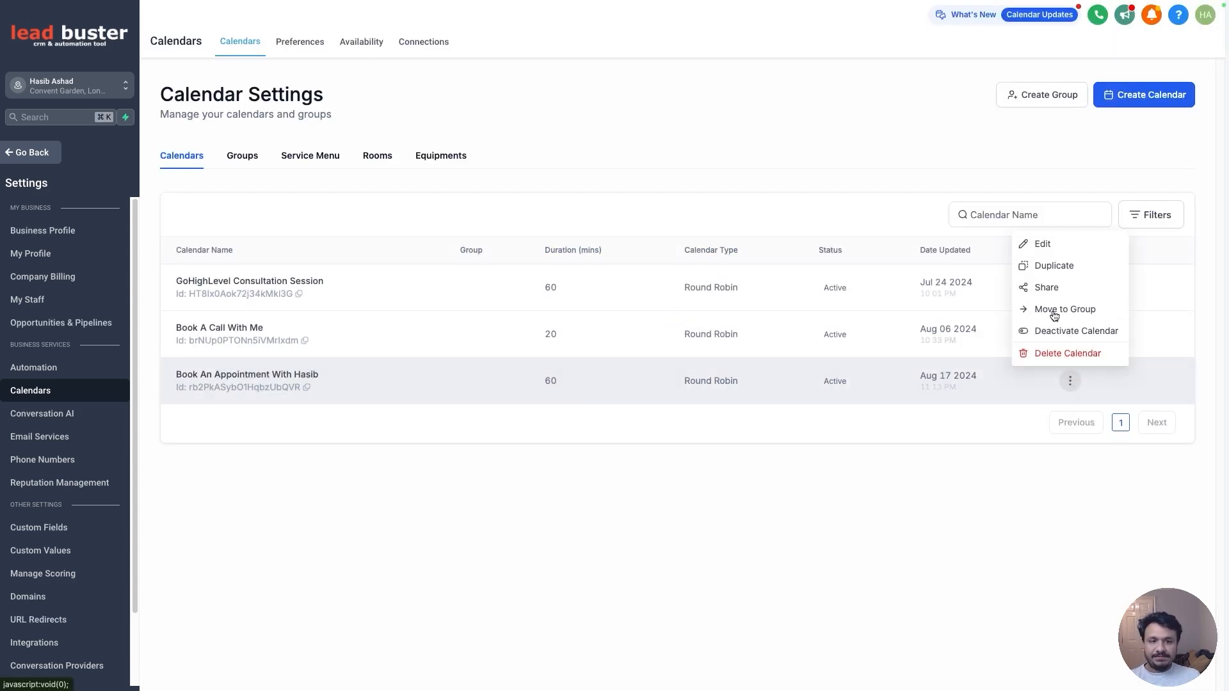
{"action": "left_click", "coordinate": [1058, 295]}
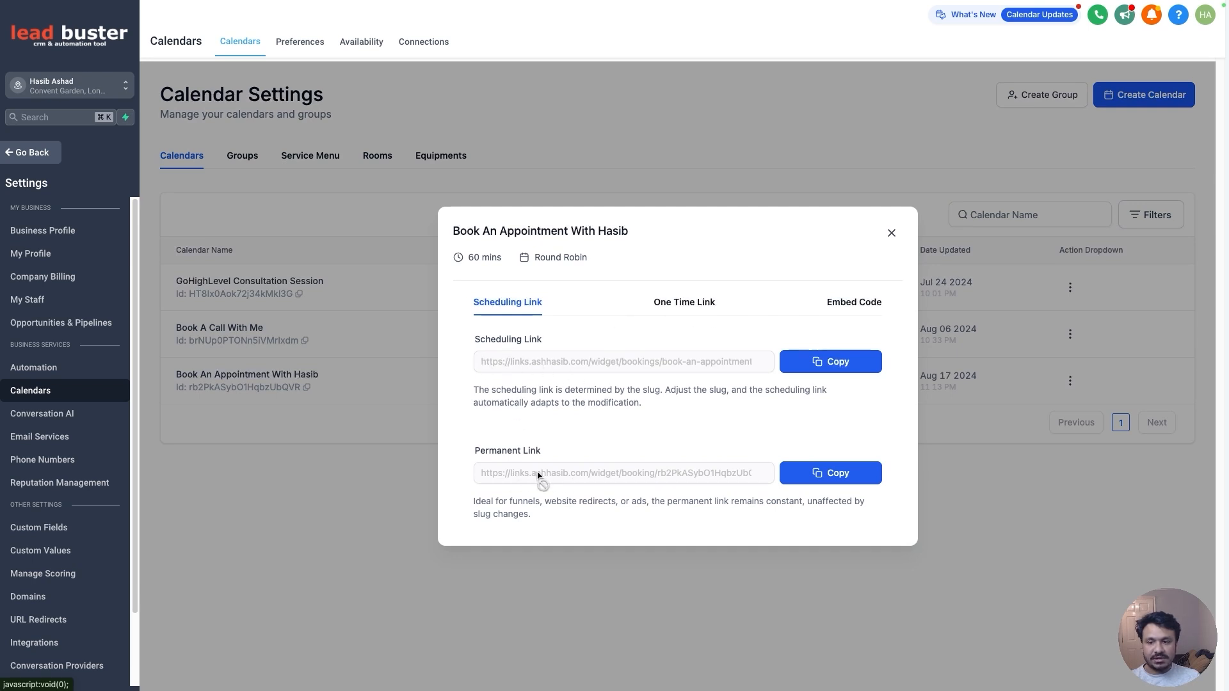
{"action": "left_click", "coordinate": [703, 307]}
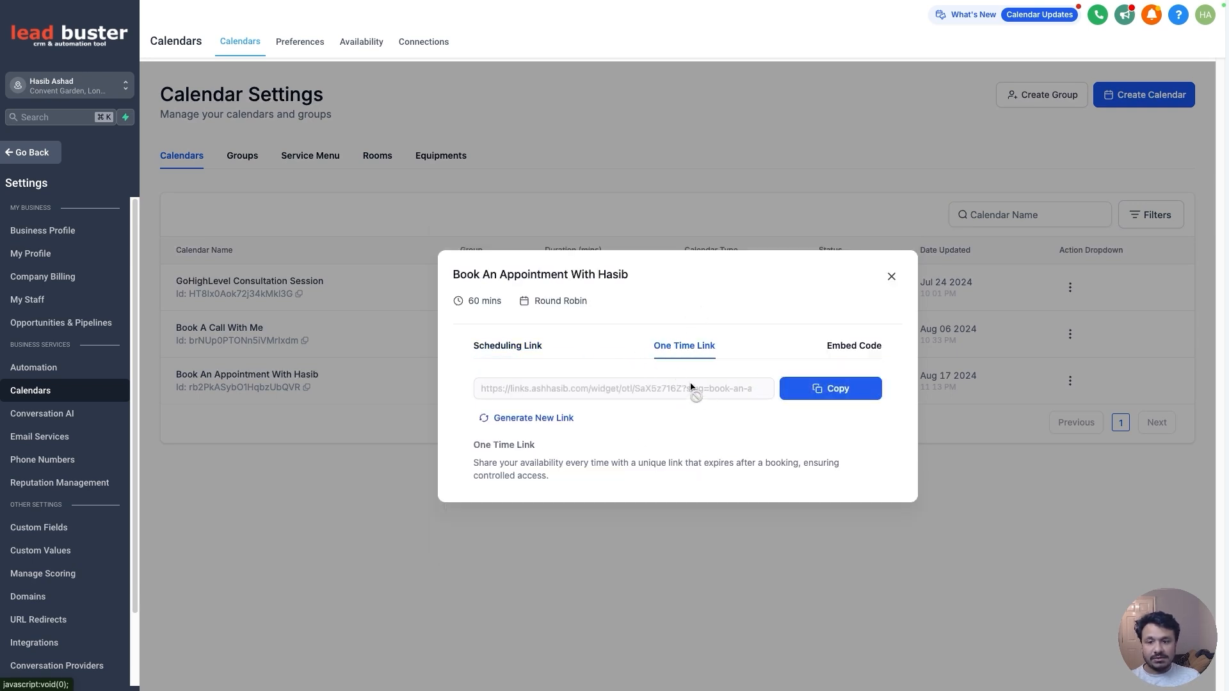
{"action": "left_click", "coordinate": [517, 348]}
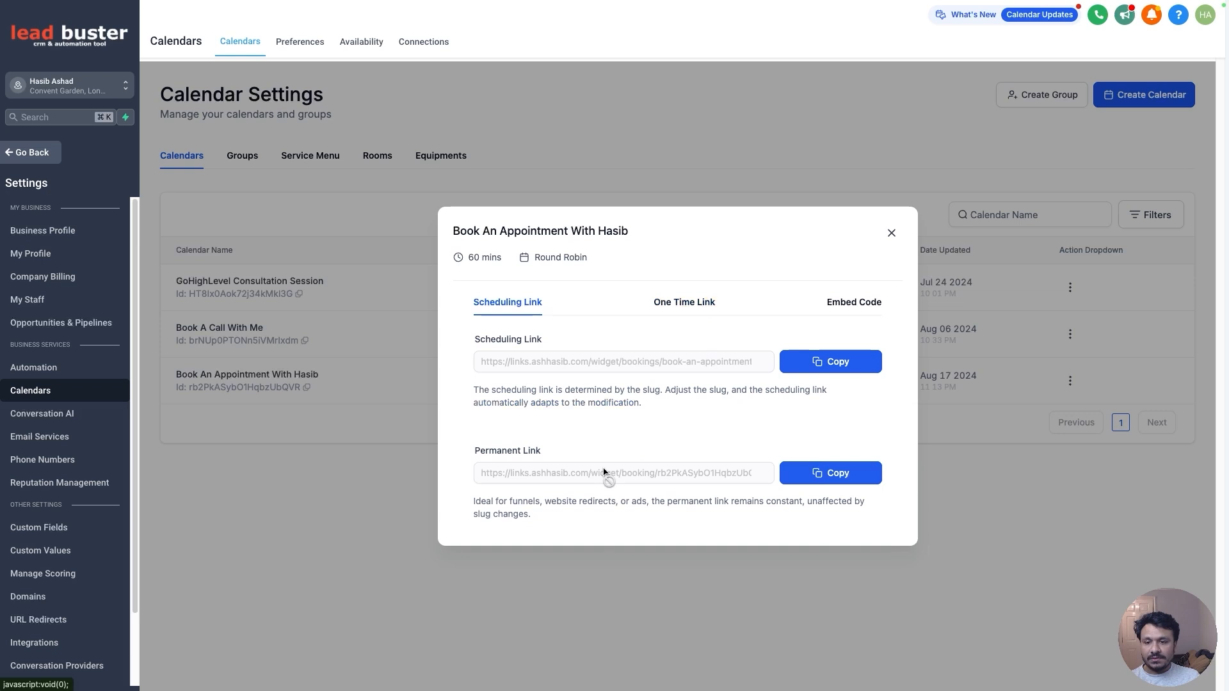
{"action": "left_click", "coordinate": [792, 483]}
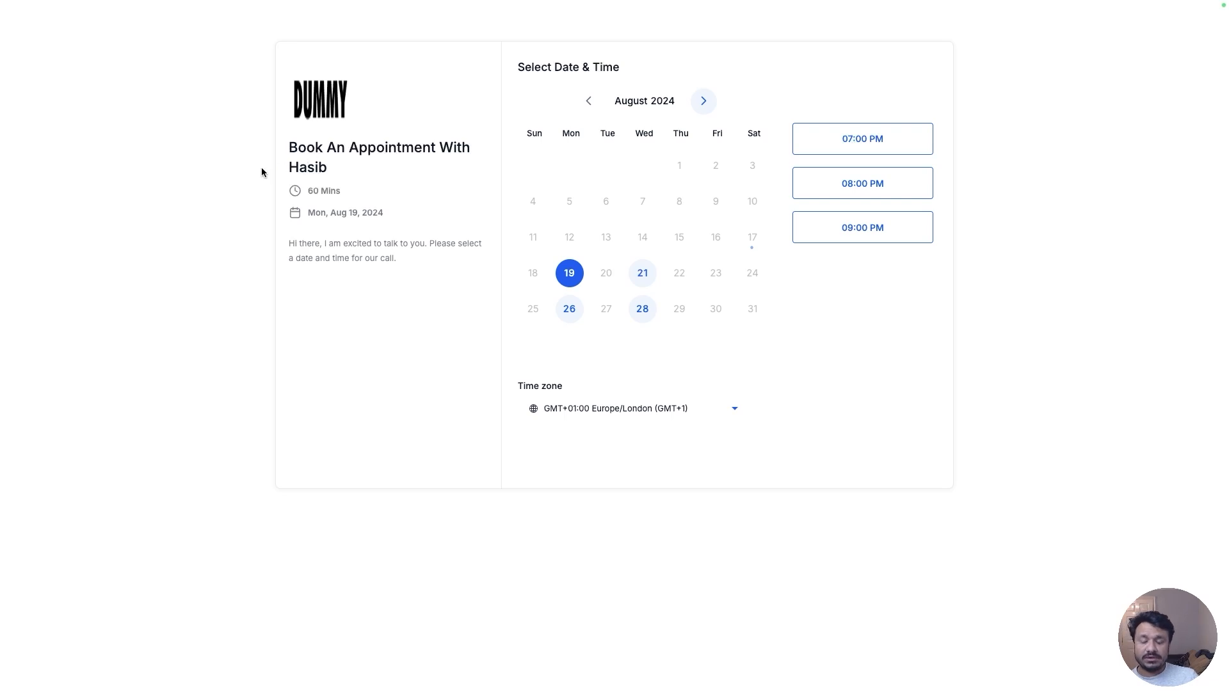
Preview September 2024 on the booking page, return to August and choose the 07:00 PM slot on Monday, August 19.
{"action": "left_click", "coordinate": [705, 101]}
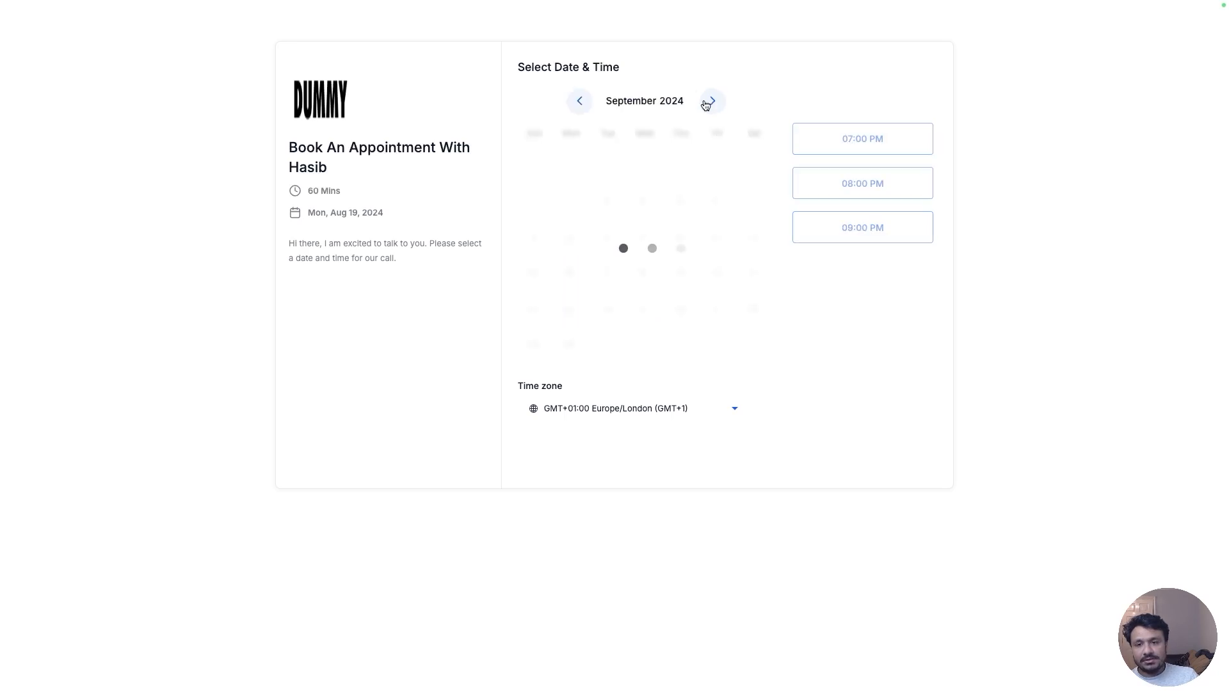
{"action": "left_click", "coordinate": [661, 101]}
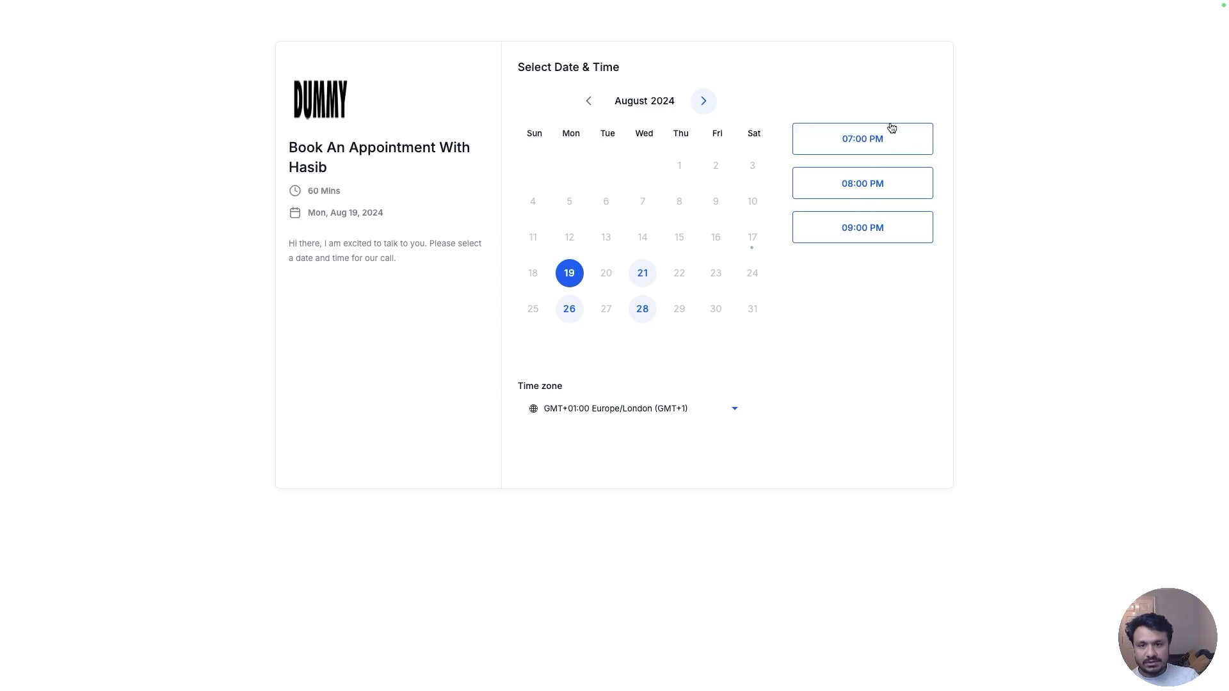
{"action": "left_click", "coordinate": [874, 145]}
{"action": "left_click", "coordinate": [896, 148]}
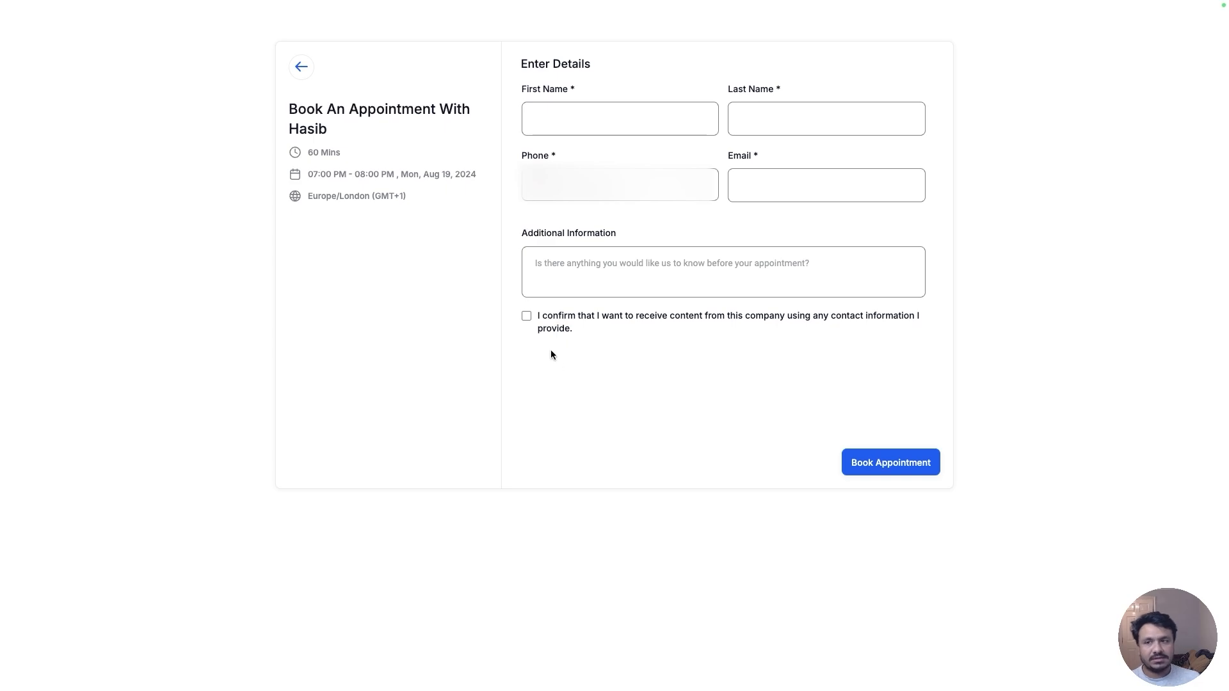
Return to the calendar settings, close the sharing dialog and open the new 60-minute appointment calendar for editing.
{"action": "mouse_move", "coordinate": [115, 3]}
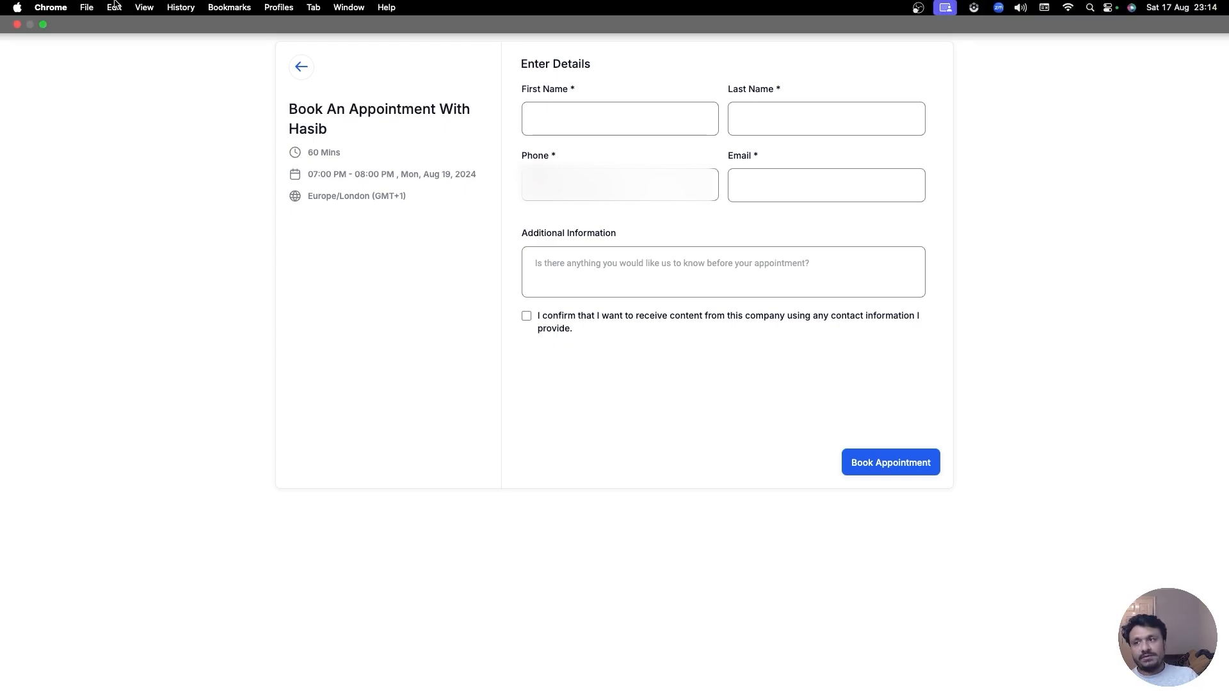
{"action": "left_click", "coordinate": [42, 25]}
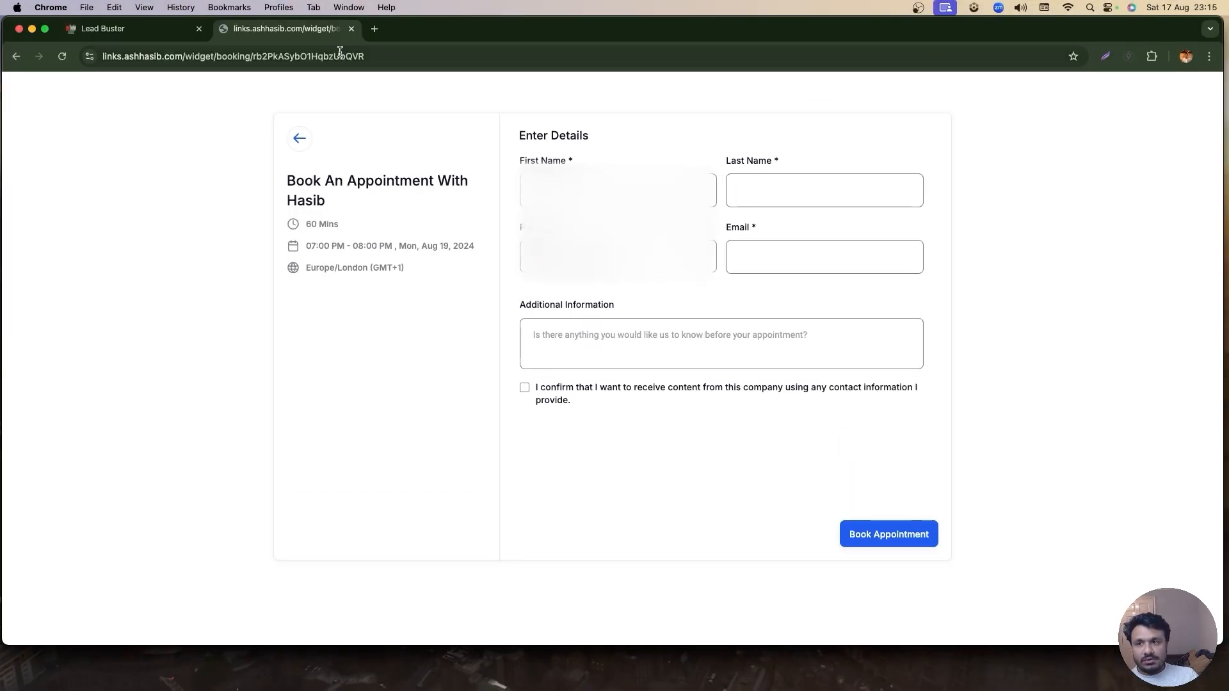
{"action": "left_click", "coordinate": [163, 26]}
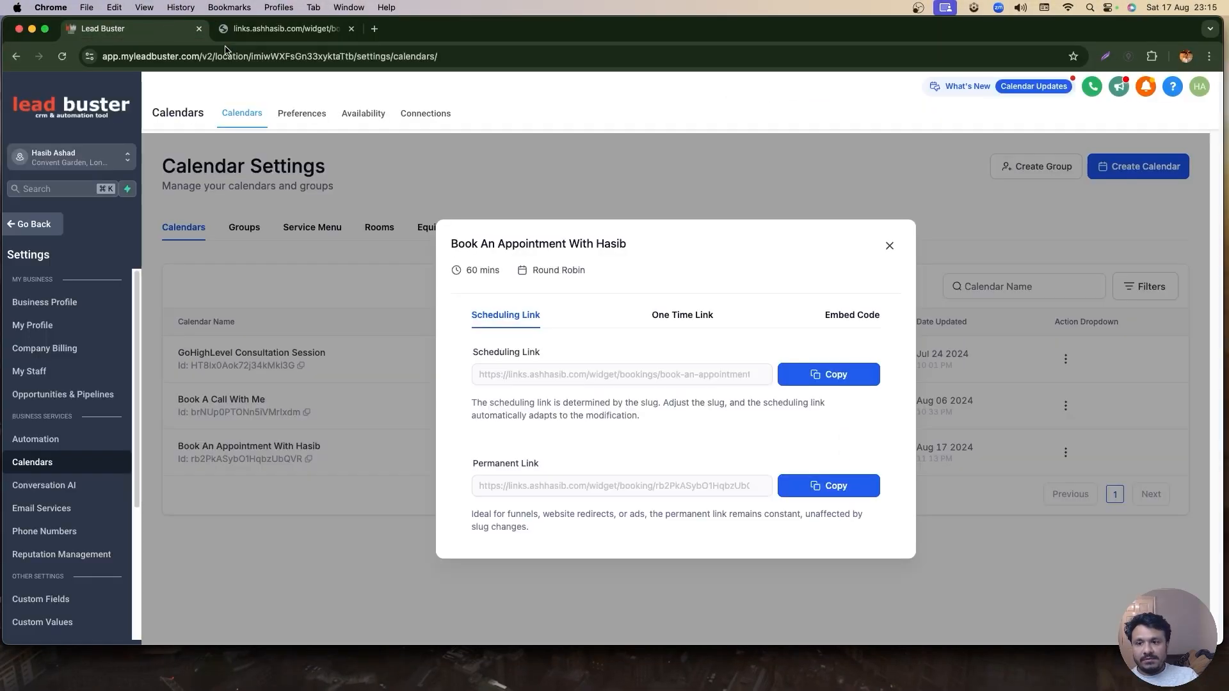
{"action": "left_click", "coordinate": [890, 246]}
{"action": "left_click", "coordinate": [1065, 452]}
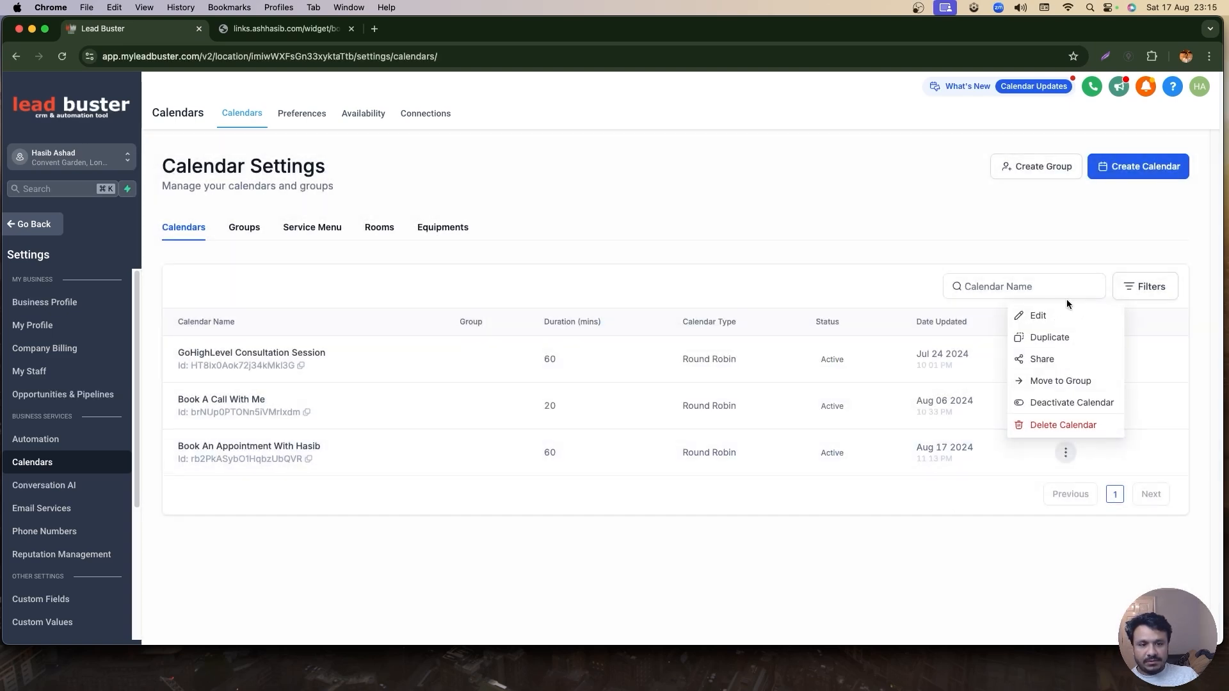
{"action": "left_click", "coordinate": [1067, 317]}
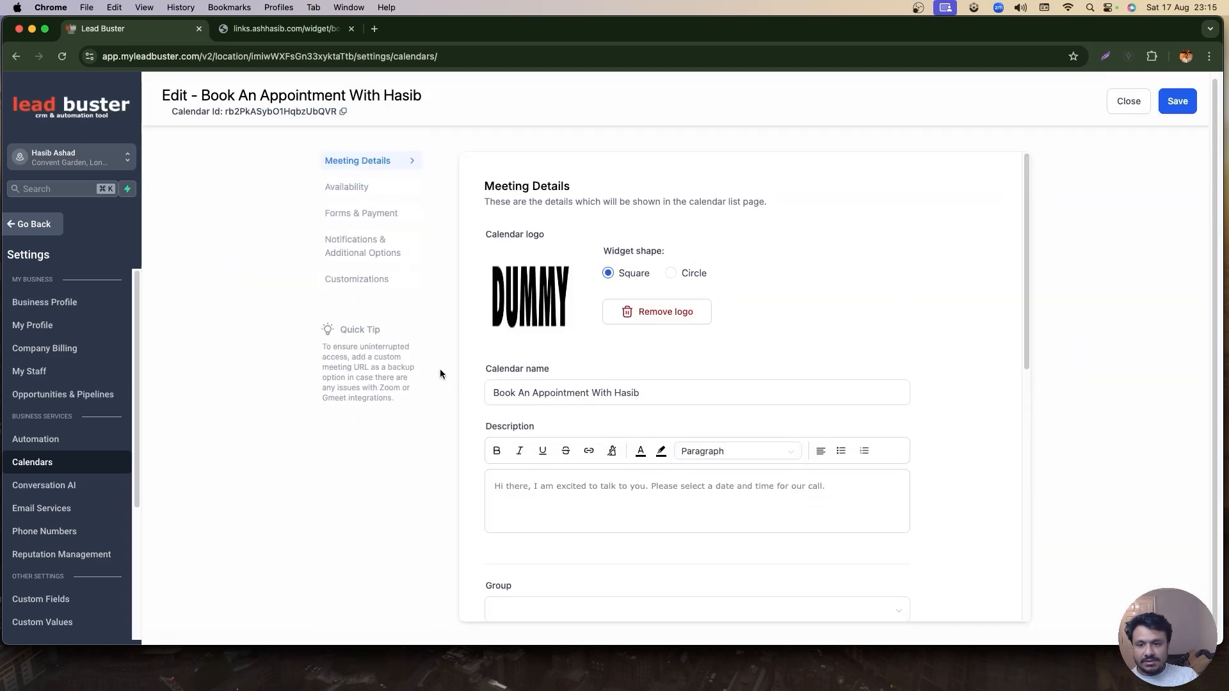
Review the calendar's meeting details and examine the weekly available hours in its availability settings.
{"action": "scroll", "coordinate": [537, 347], "scroll_direction": "down", "scroll_amount": 6}
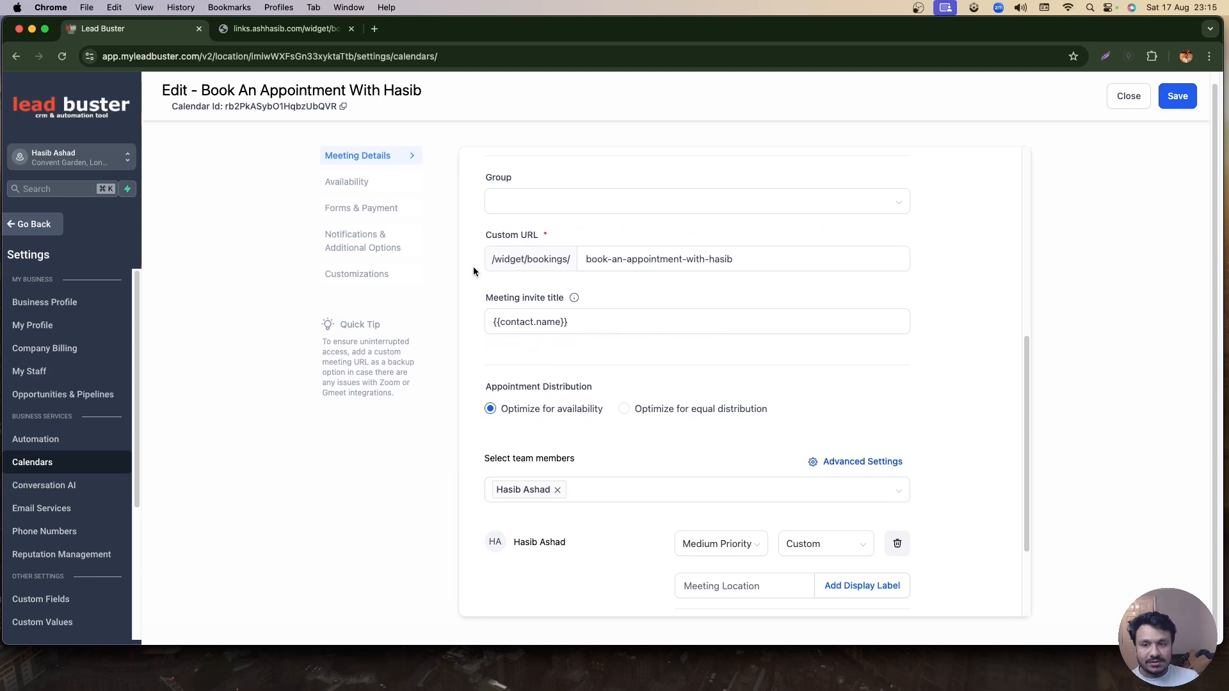
{"action": "left_click", "coordinate": [346, 181]}
{"action": "scroll", "coordinate": [564, 346], "scroll_direction": "up", "scroll_amount": 6}
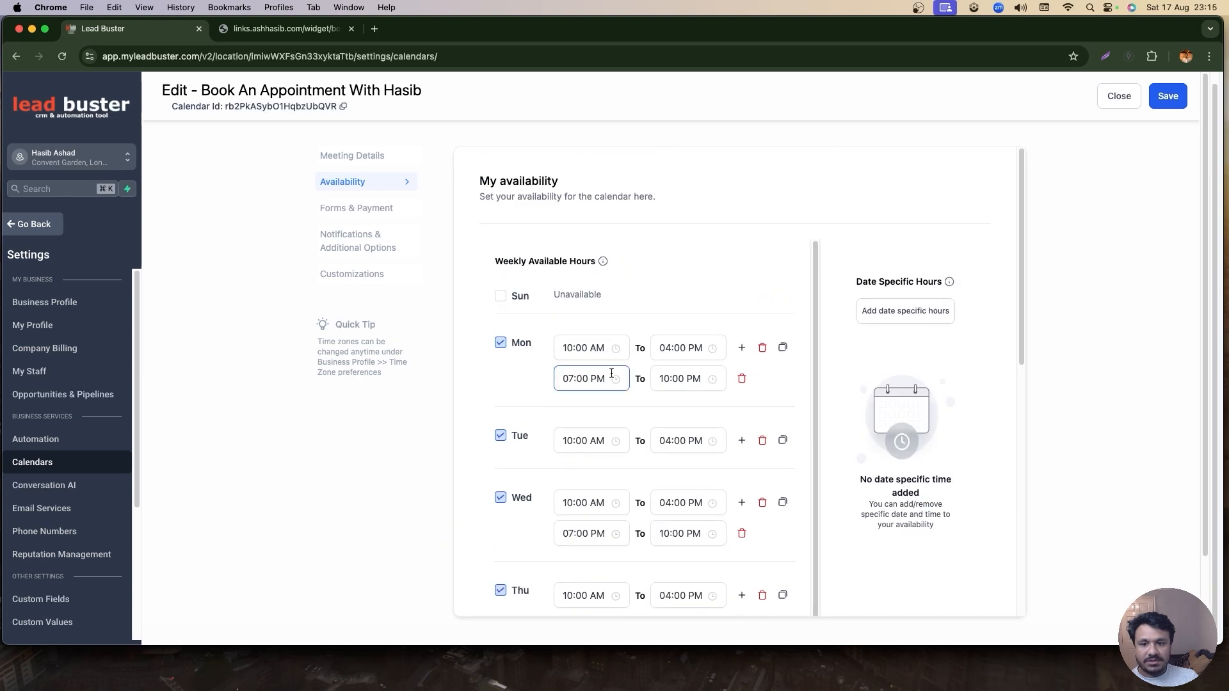
{"action": "scroll", "coordinate": [614, 359], "scroll_direction": "down", "scroll_amount": 6}
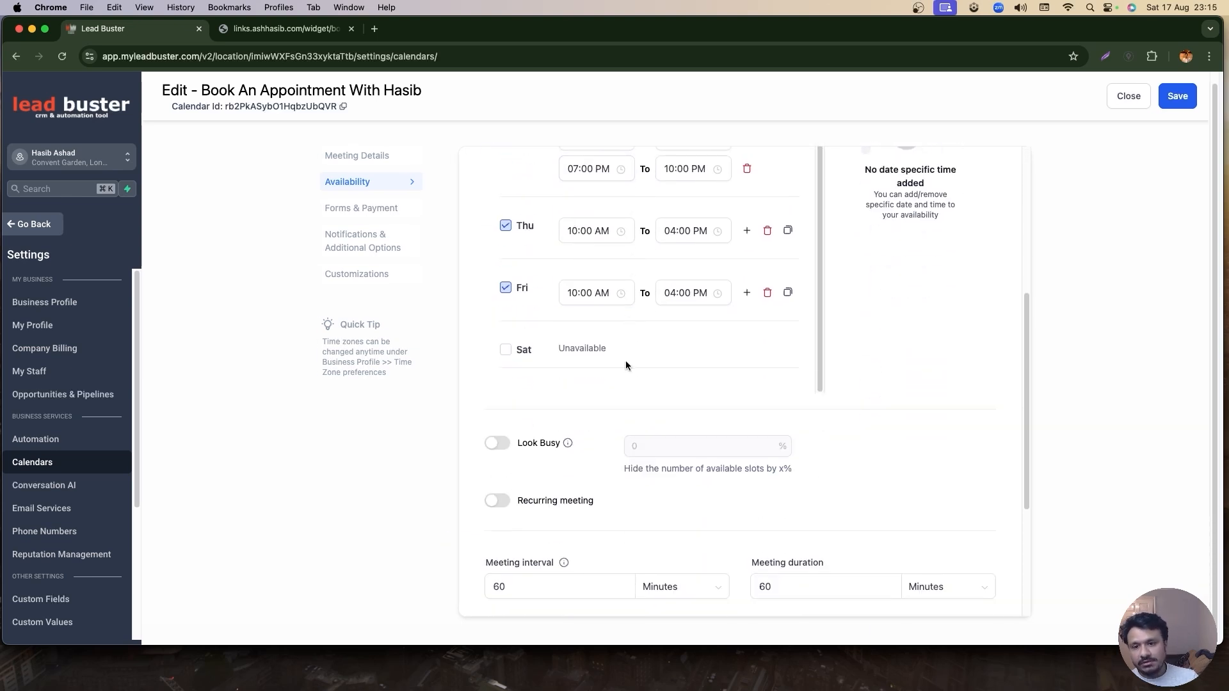
{"action": "scroll", "coordinate": [626, 364], "scroll_direction": "up", "scroll_amount": 5}
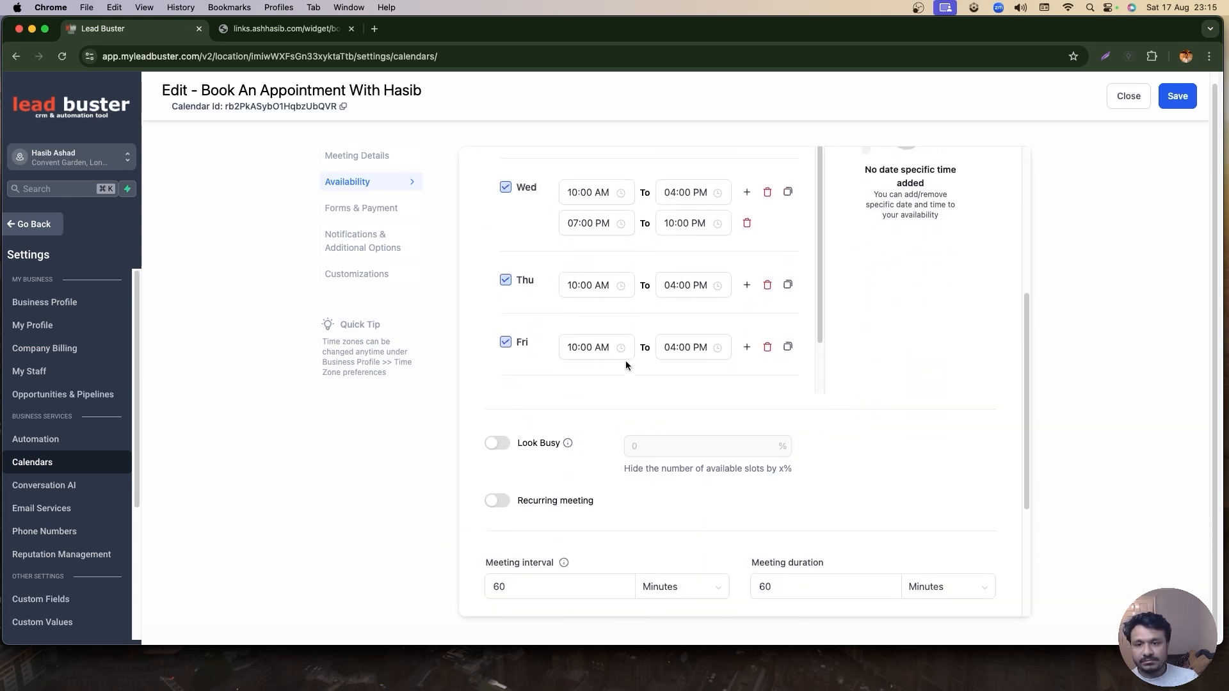
Examine the available hours in My Profile and compare them with the date and time selection on the booking page.
{"action": "left_click", "coordinate": [52, 325]}
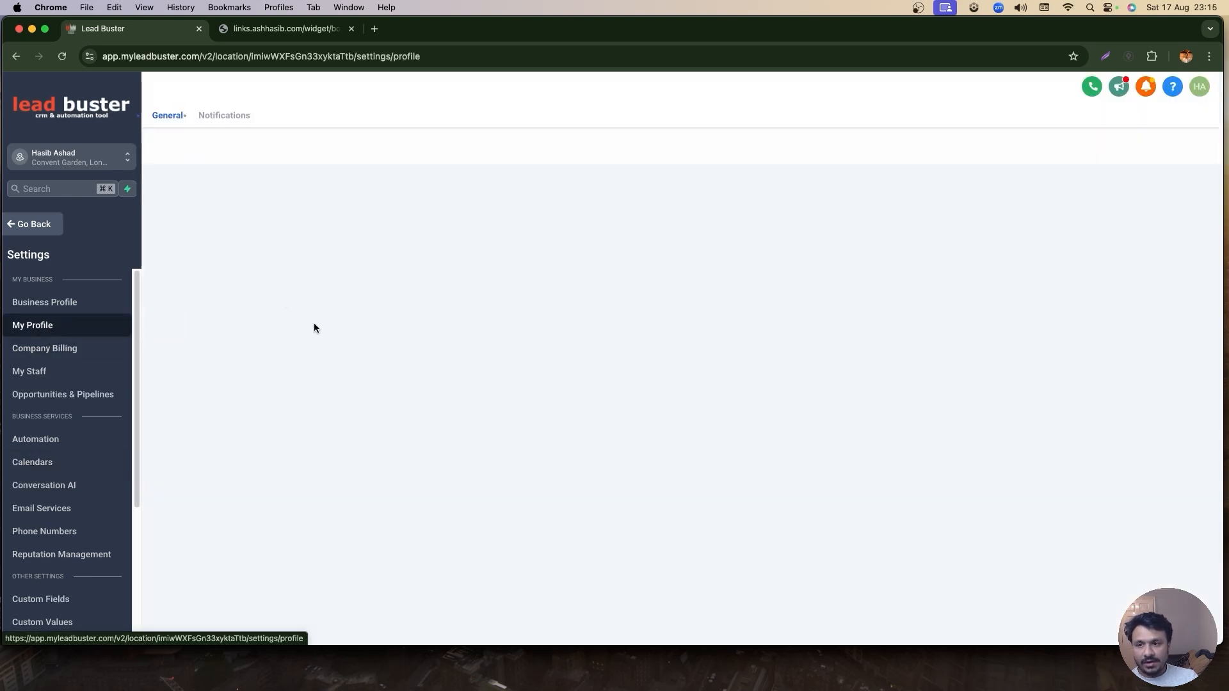
{"action": "scroll", "coordinate": [351, 339], "scroll_direction": "down", "scroll_amount": 15}
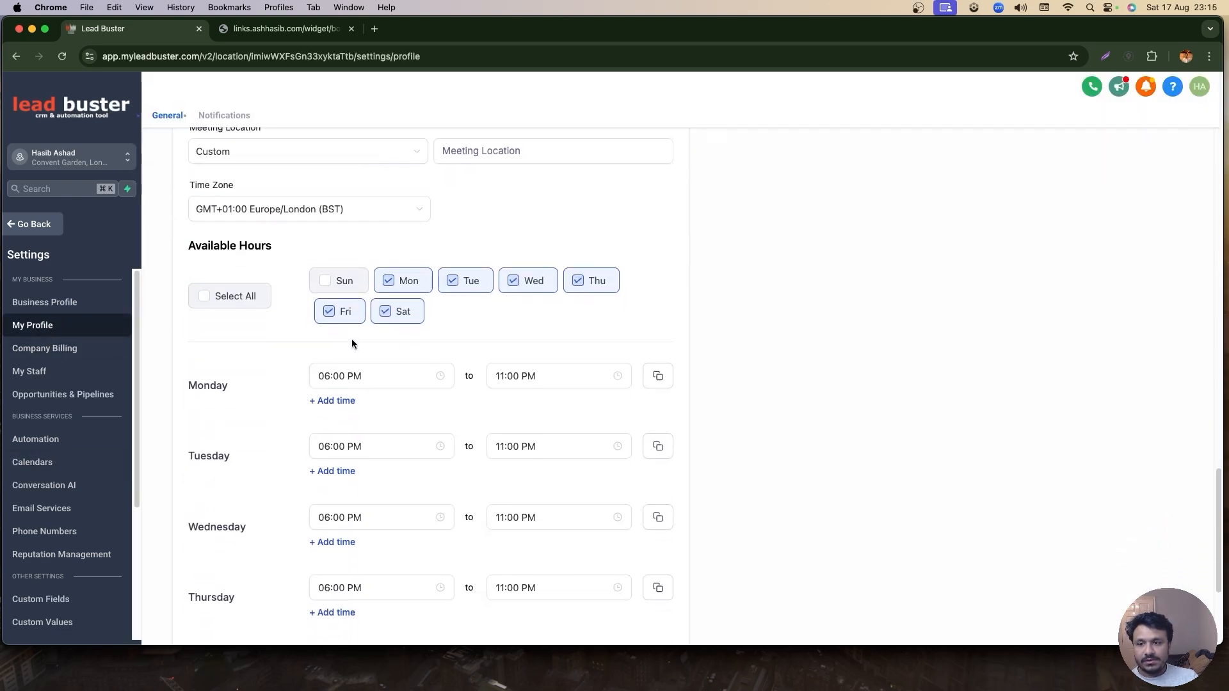
{"action": "scroll", "coordinate": [352, 343], "scroll_direction": "down", "scroll_amount": 2}
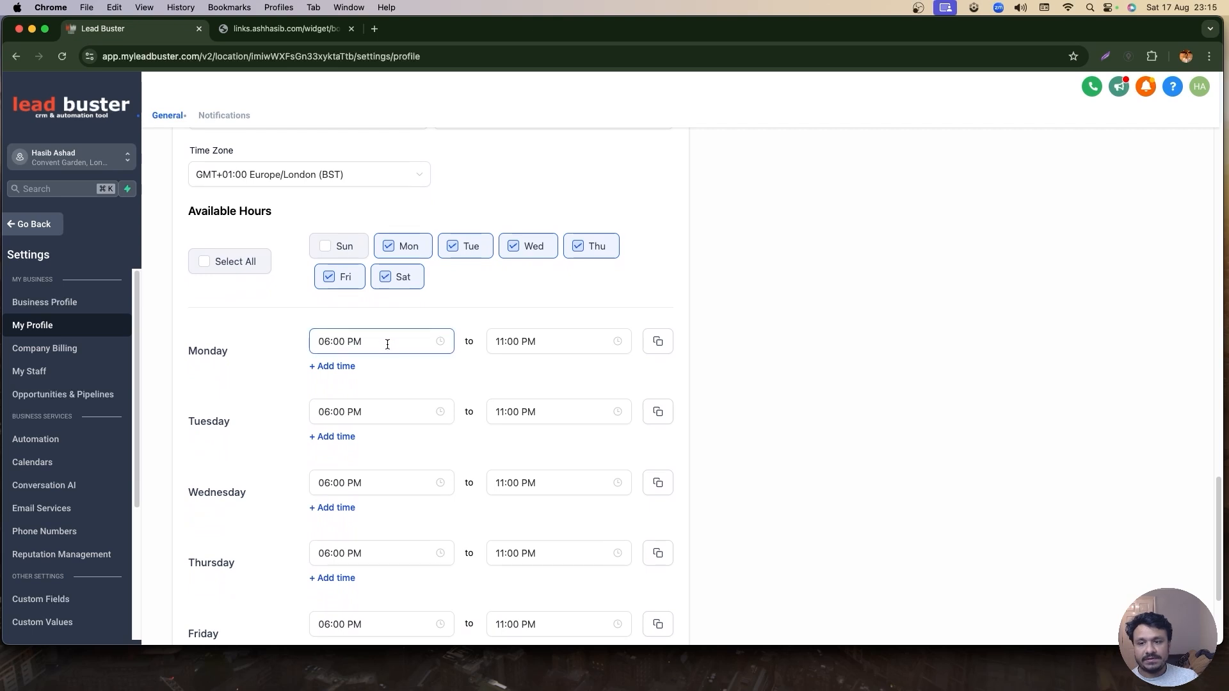
{"action": "scroll", "coordinate": [384, 342], "scroll_direction": "down", "scroll_amount": 1}
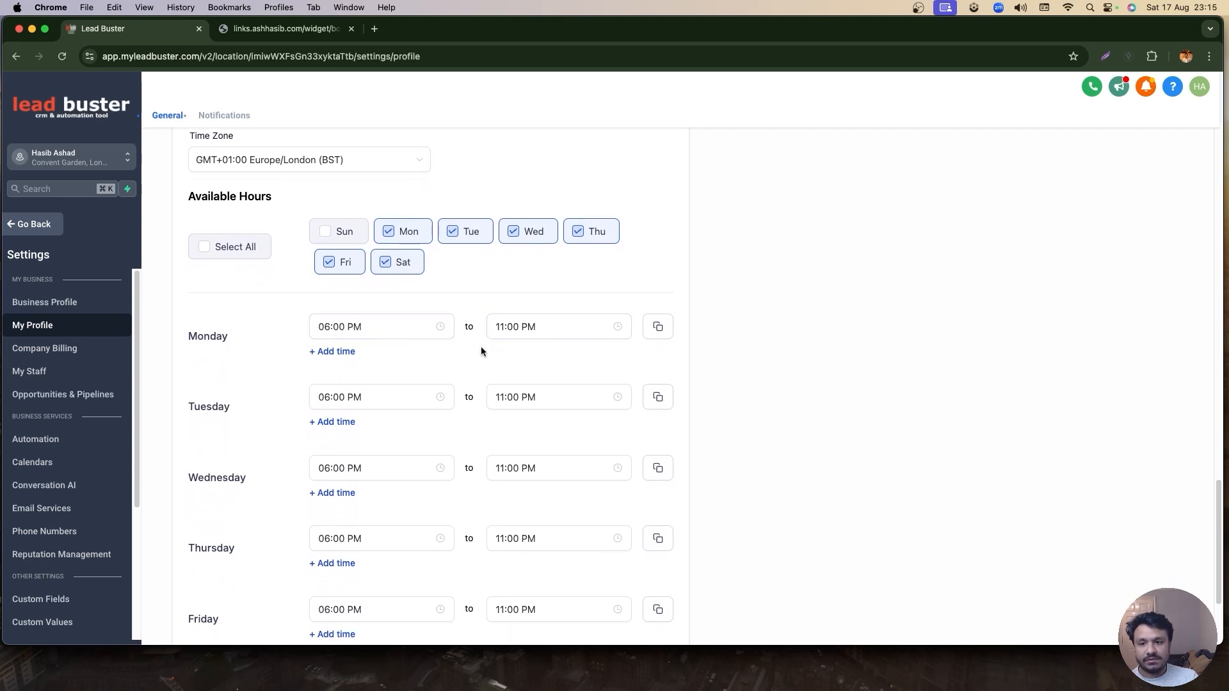
{"action": "scroll", "coordinate": [359, 422], "scroll_direction": "down", "scroll_amount": 5}
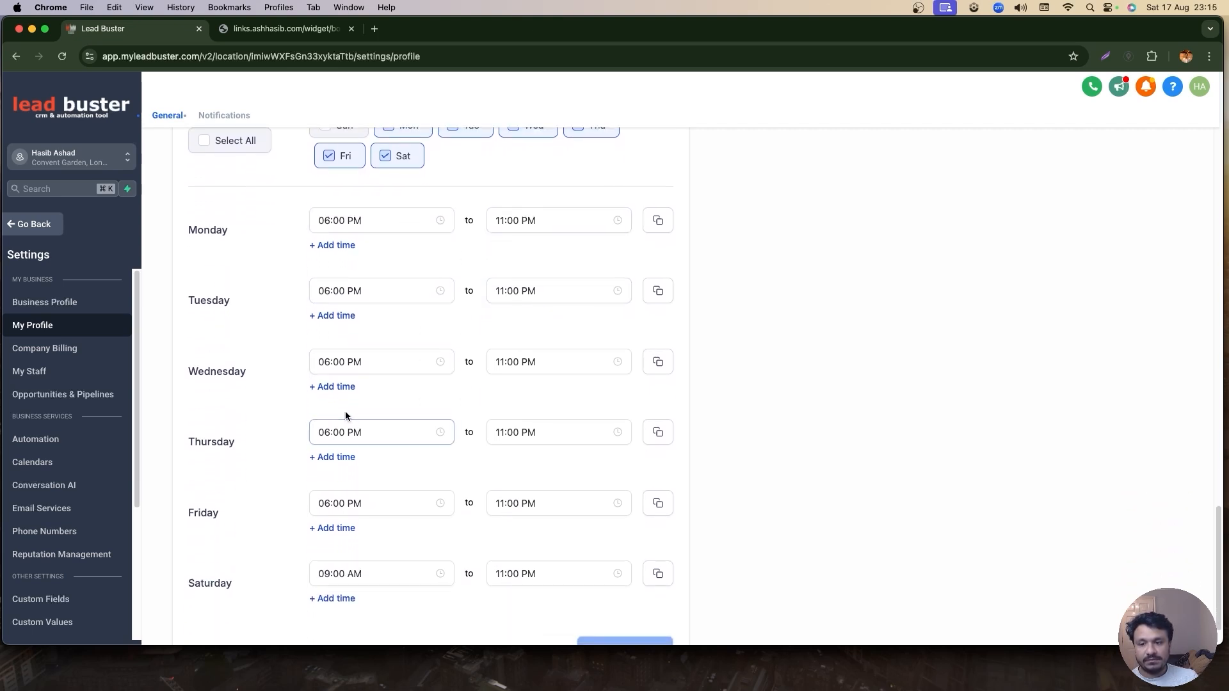
{"action": "scroll", "coordinate": [384, 461], "scroll_direction": "down", "scroll_amount": 3}
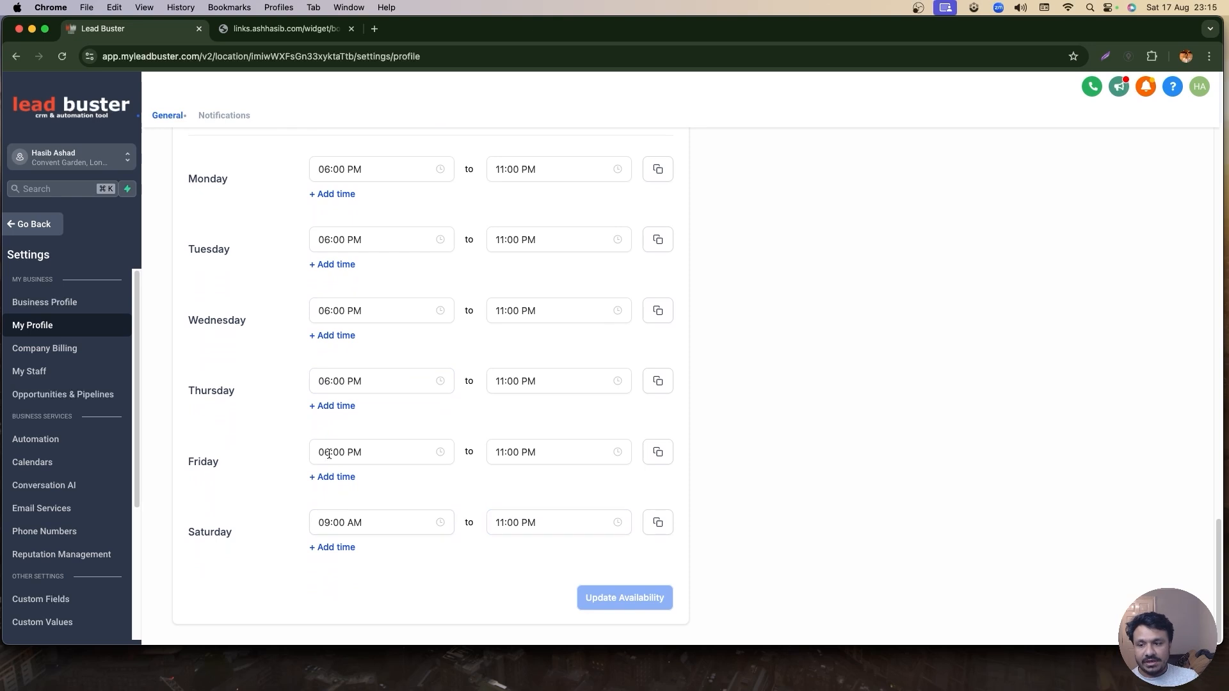
{"action": "scroll", "coordinate": [329, 454], "scroll_direction": "up", "scroll_amount": 5}
{"action": "left_click", "coordinate": [285, 29]}
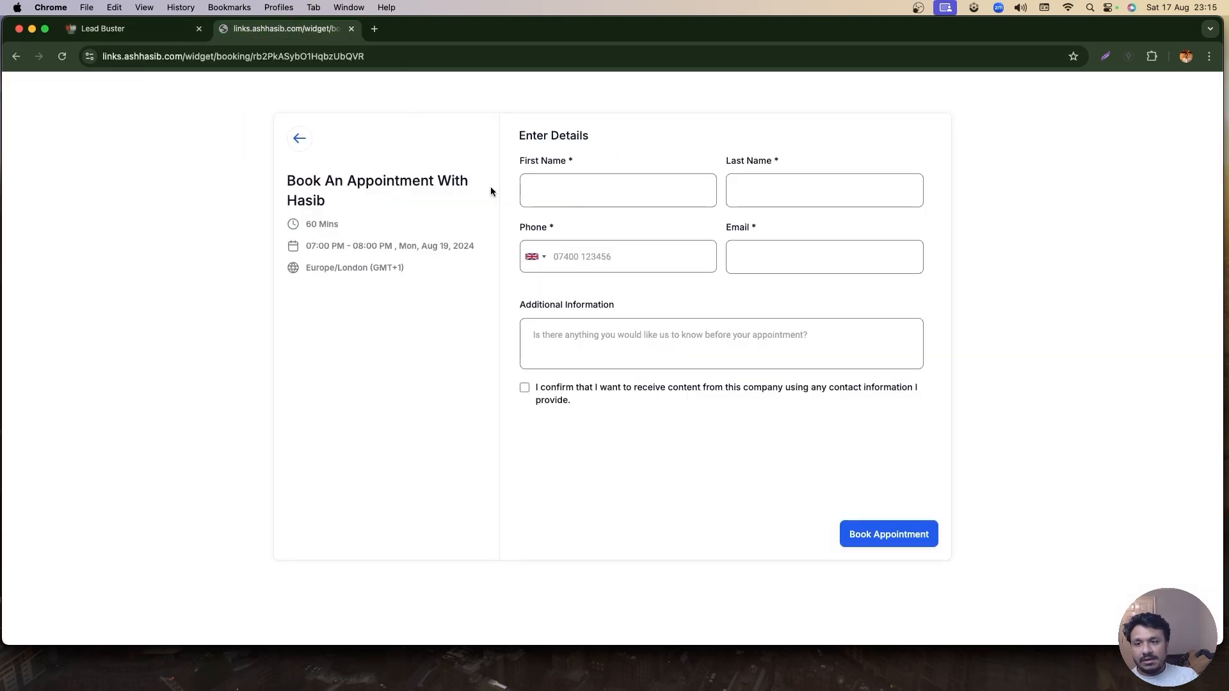
{"action": "left_click", "coordinate": [299, 138]}
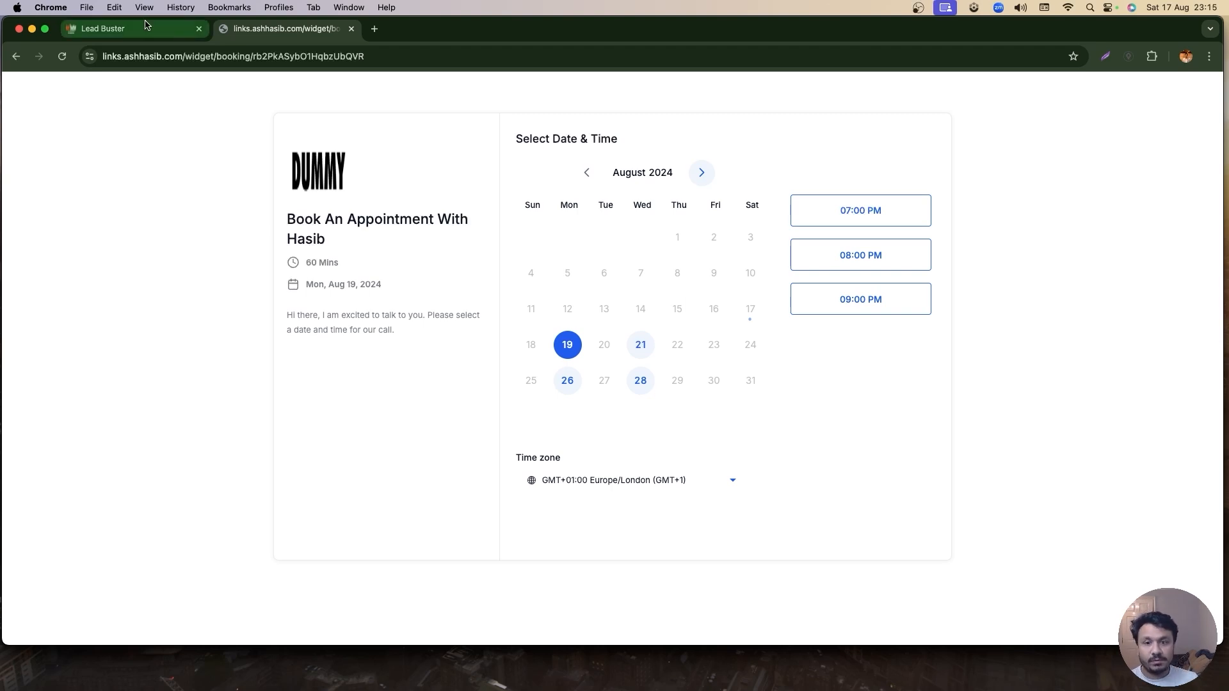
Reopen the 60-minute appointment calendar from the calendar list and check its weekly available hours again.
{"action": "left_click", "coordinate": [185, 24]}
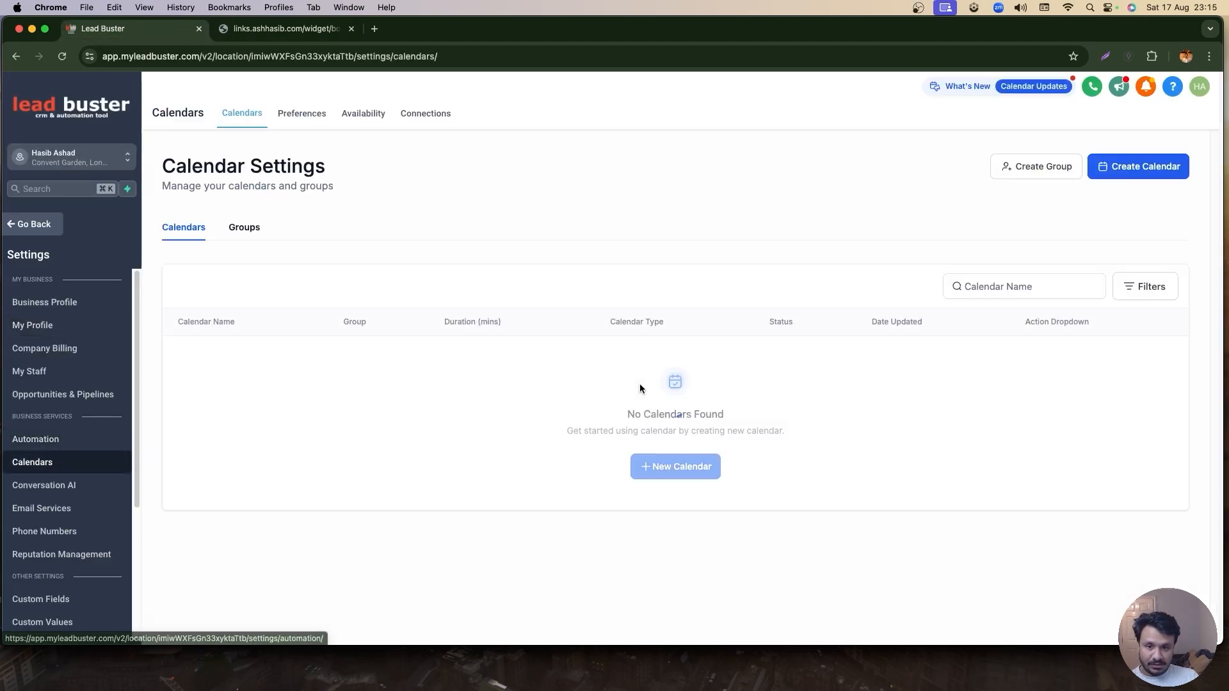
{"action": "left_click", "coordinate": [1063, 451]}
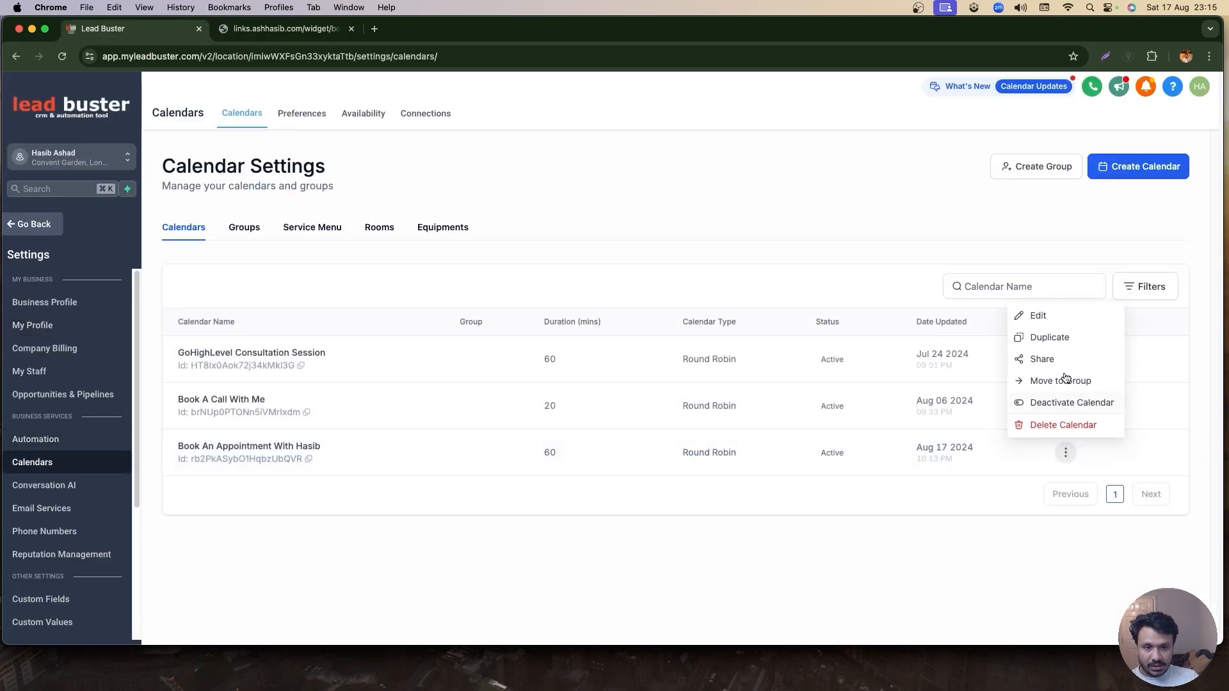
{"action": "left_click", "coordinate": [1055, 320]}
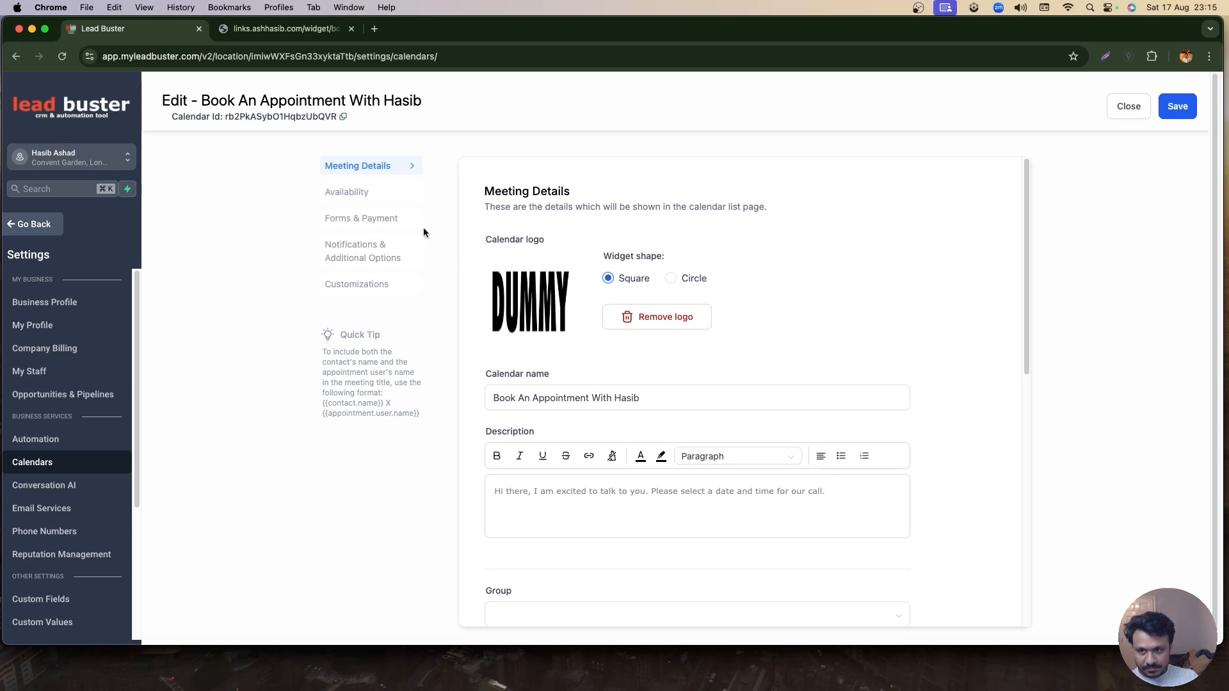
{"action": "left_click", "coordinate": [370, 196]}
{"action": "scroll", "coordinate": [583, 383], "scroll_direction": "down", "scroll_amount": 2}
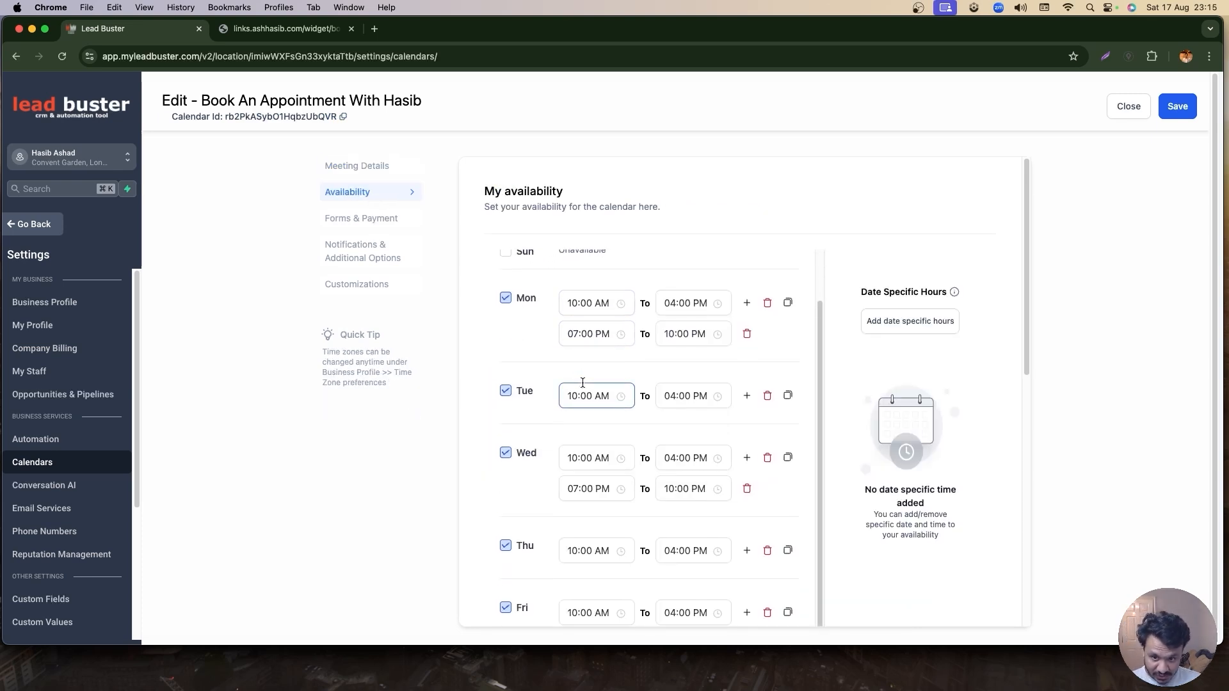
{"action": "scroll", "coordinate": [588, 403], "scroll_direction": "down", "scroll_amount": 4}
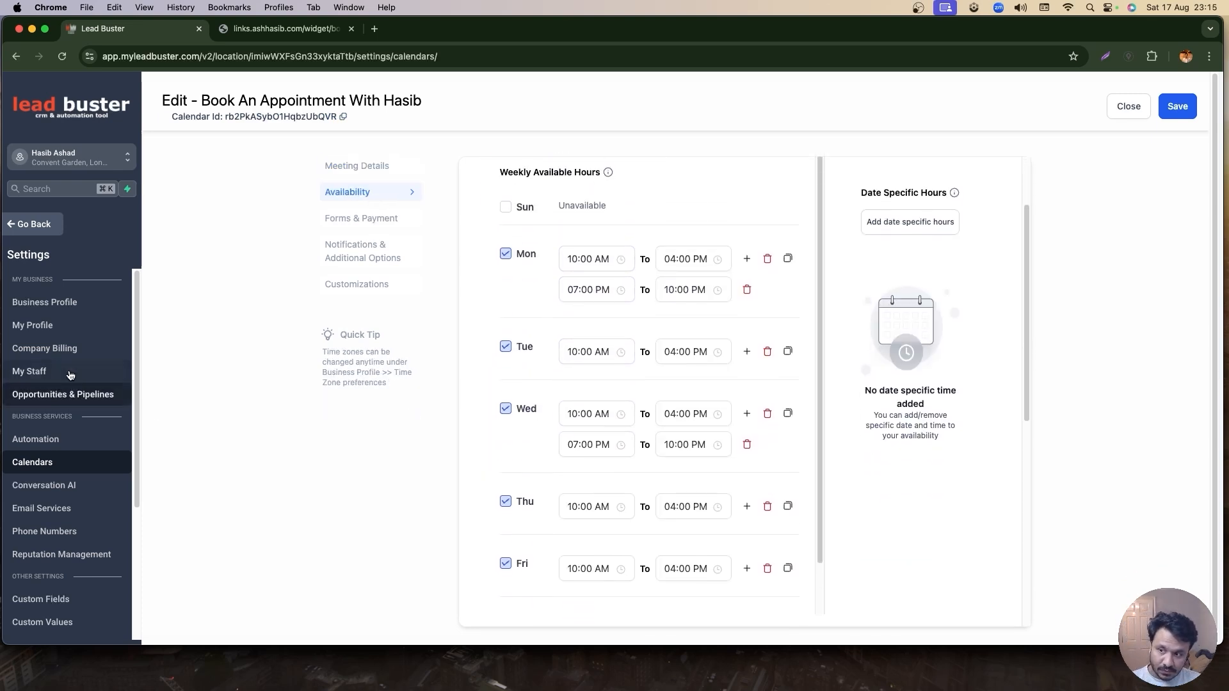
Go to the team member selection in the calendar's Meeting Details.
{"action": "left_click", "coordinate": [351, 169]}
{"action": "scroll", "coordinate": [647, 413], "scroll_direction": "down", "scroll_amount": 5}
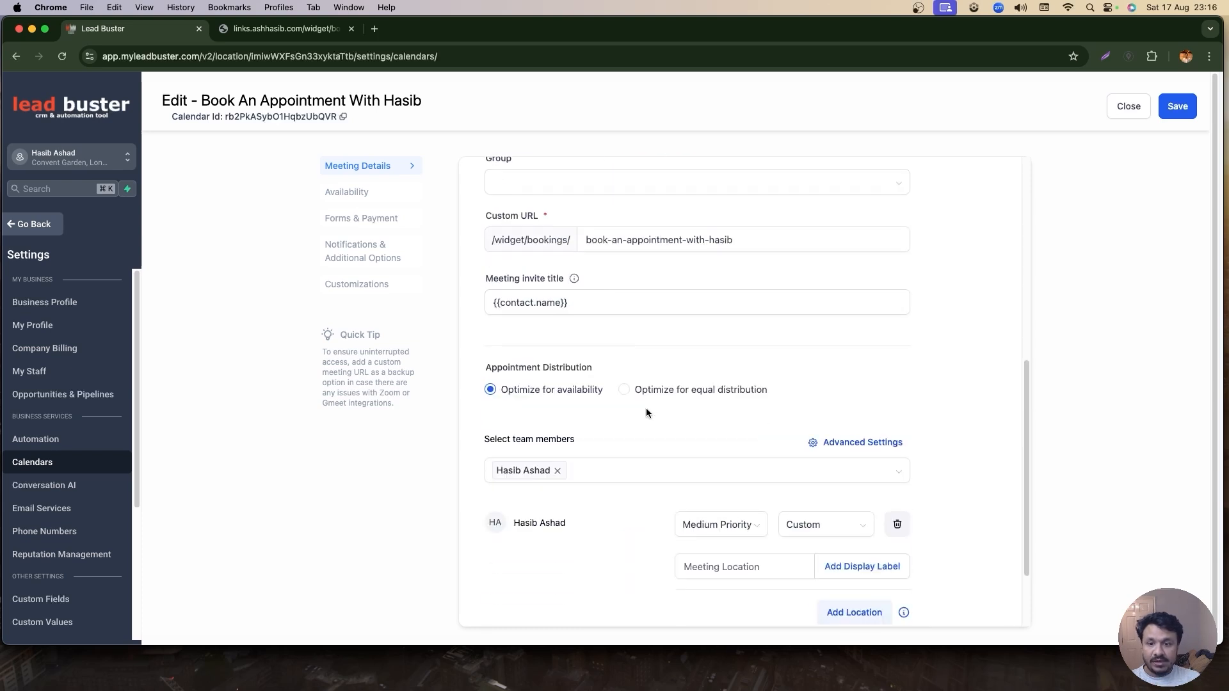